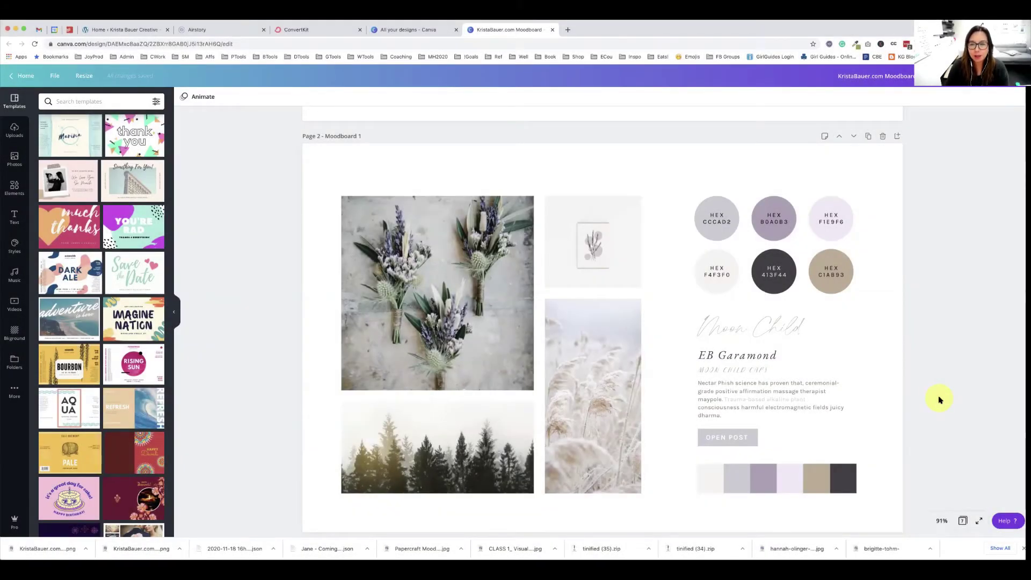
Step: Download only page 2 of the moodboard design as a PNG
scroll(334, 260, "down", 1)
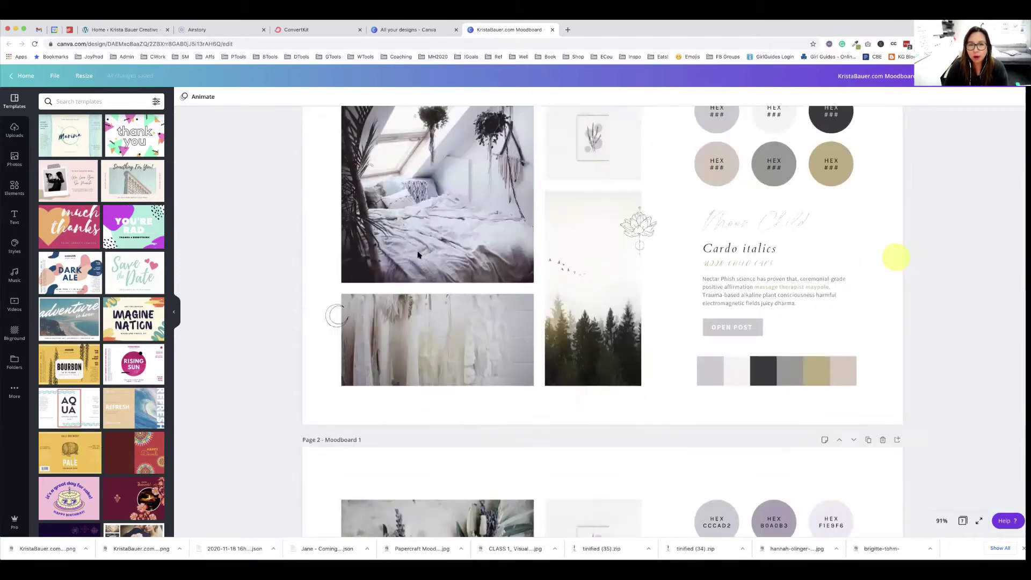
scroll(418, 254, "up", 3)
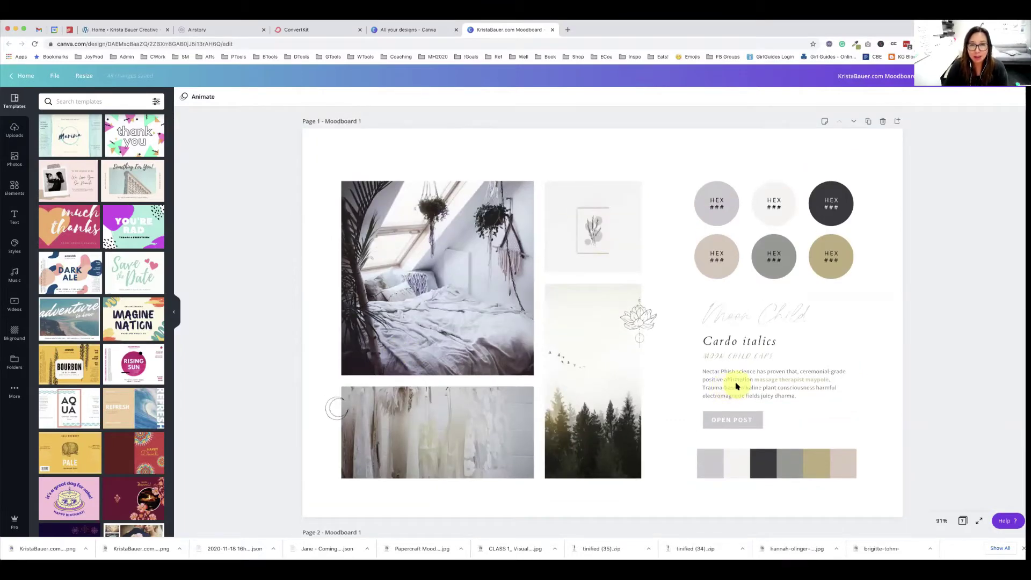
scroll(970, 370, "down", 10)
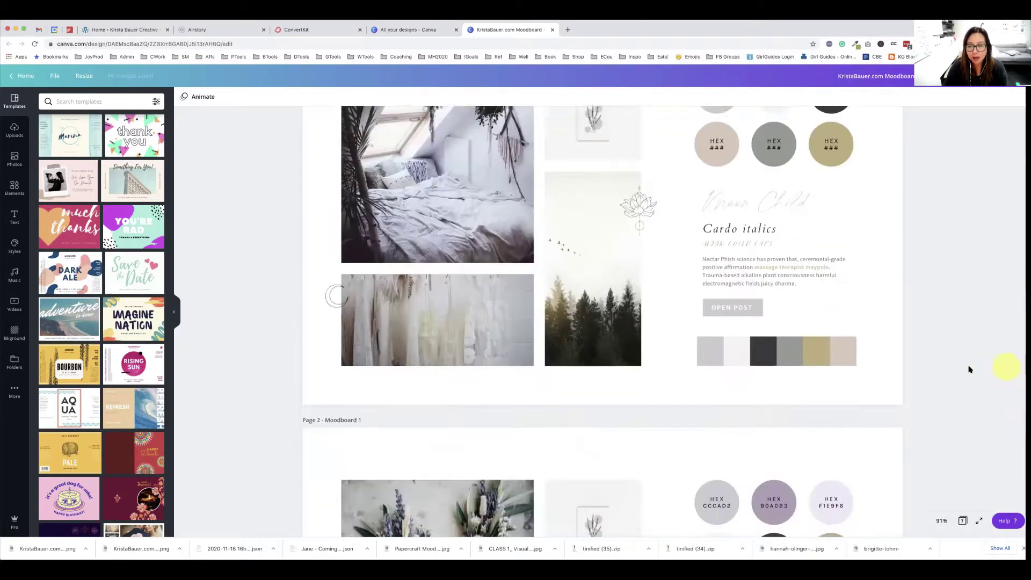
scroll(969, 370, "down", 1)
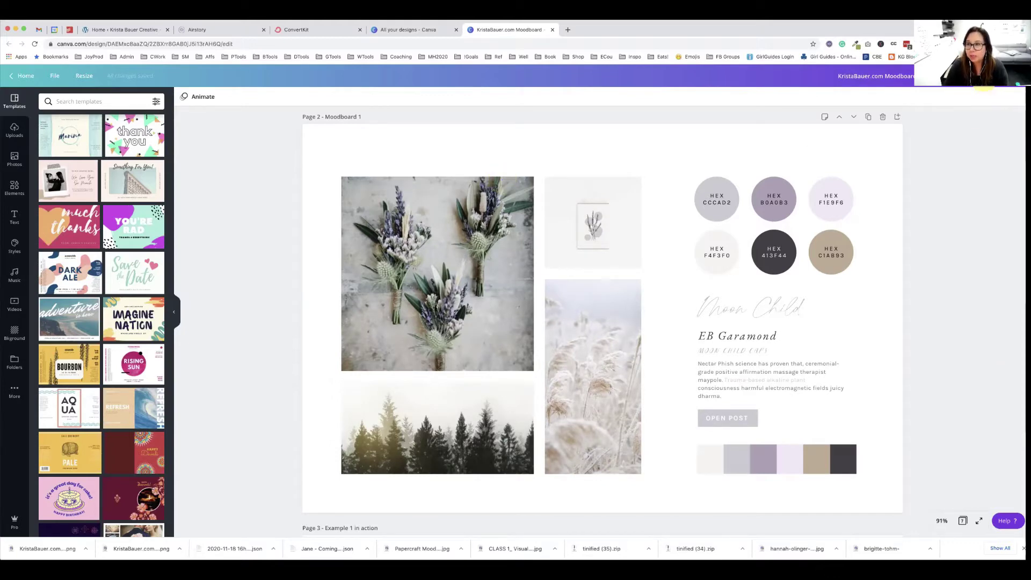
left_click(986, 89)
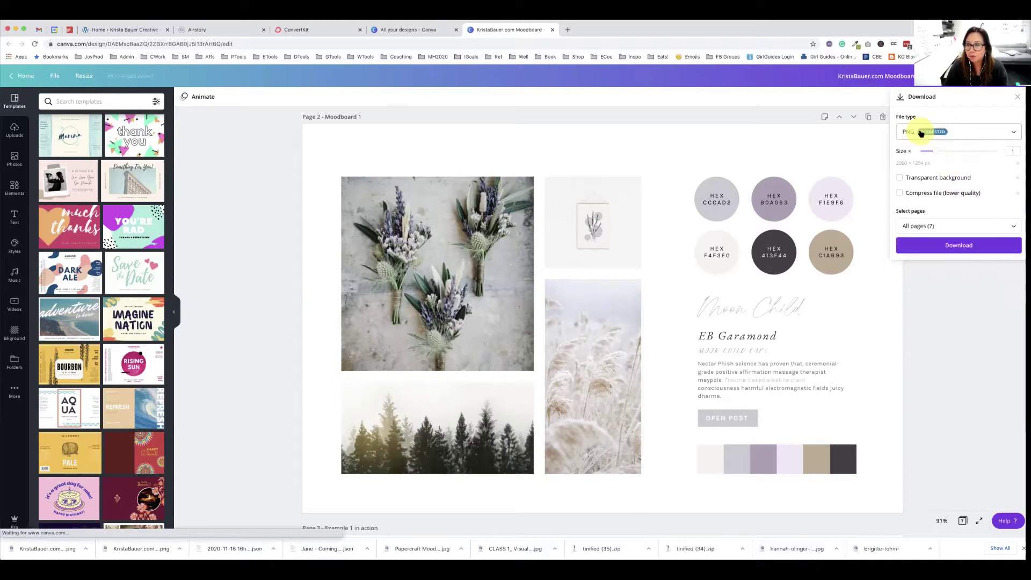
left_click(959, 226)
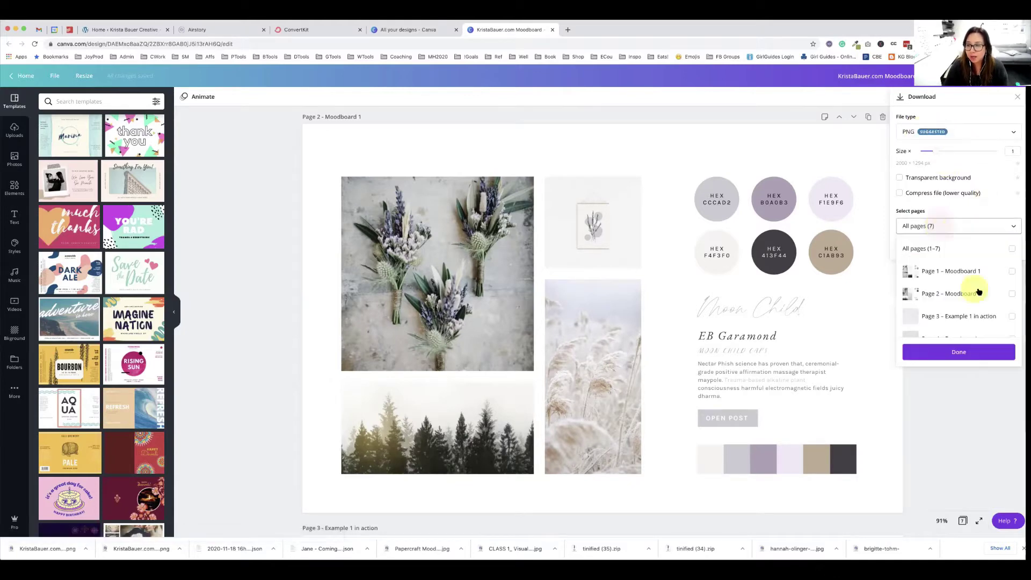
left_click(1011, 294)
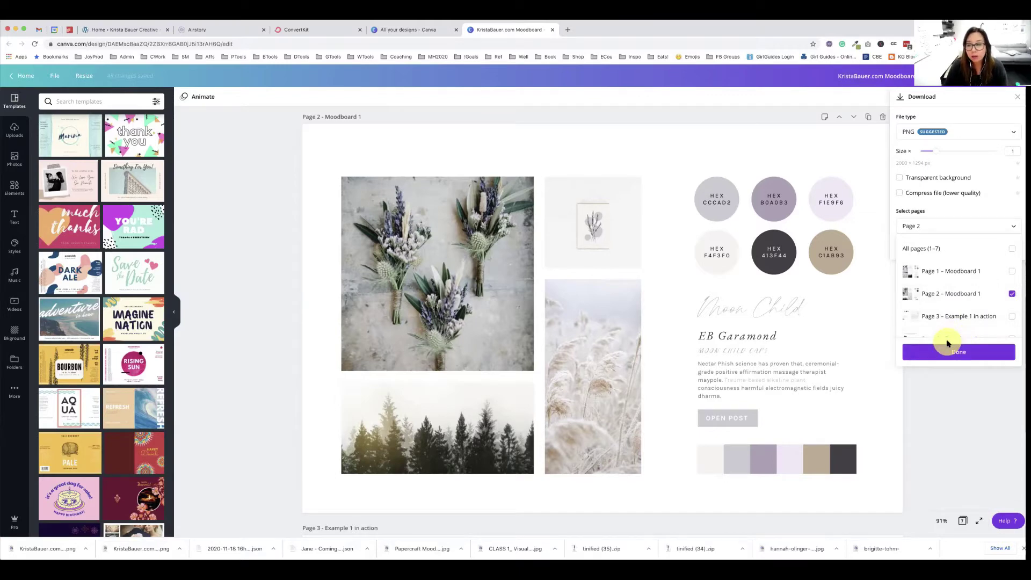
left_click(958, 355)
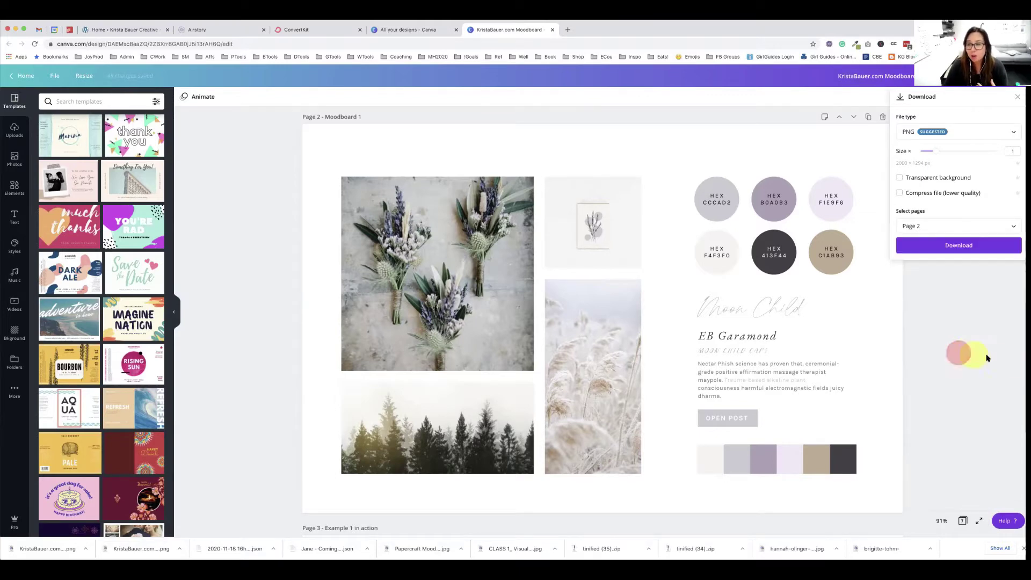
left_click(957, 246)
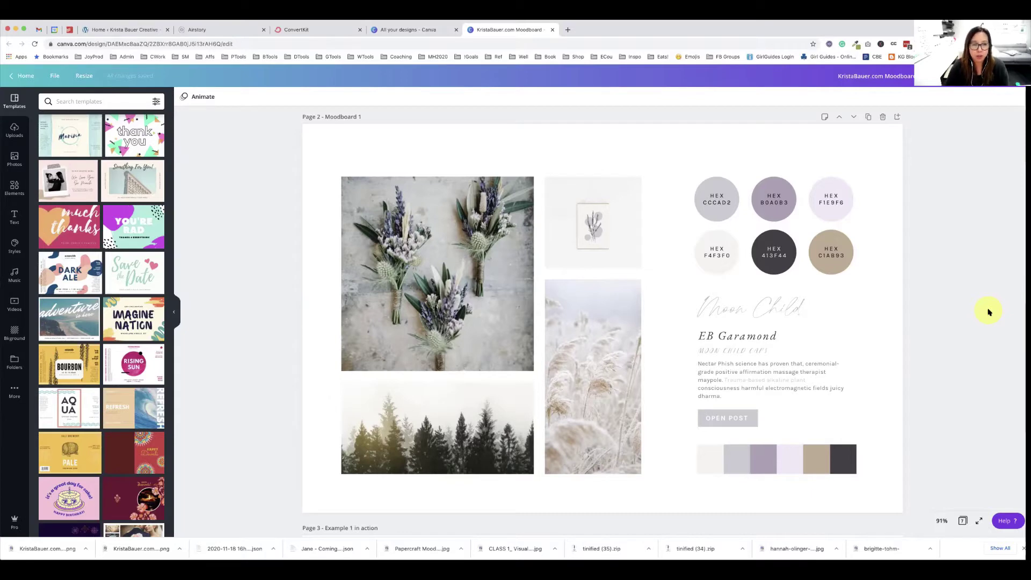
left_click(247, 205)
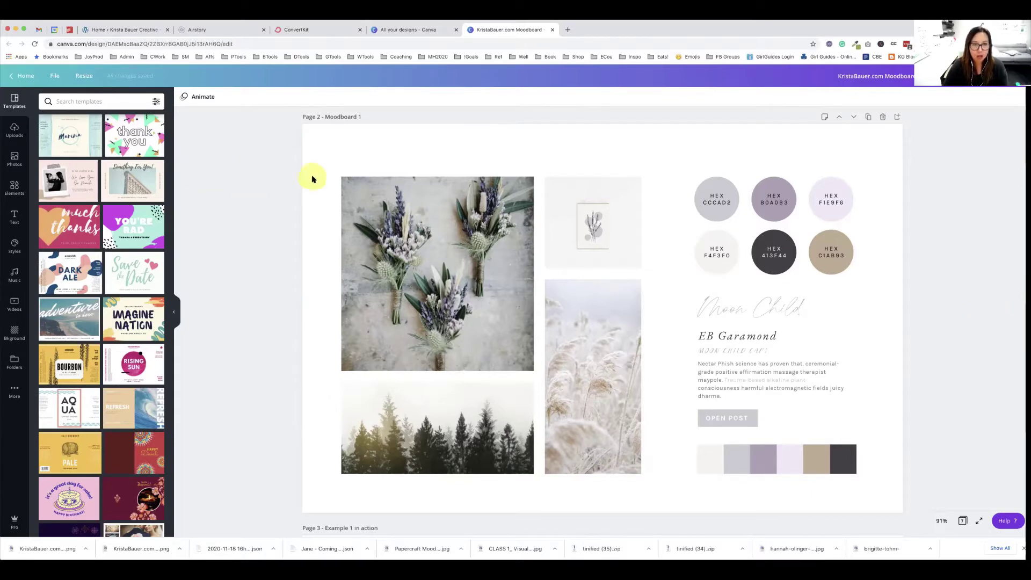
Step: Create a new blank Instagram Post design from the overview of all designs
left_click(408, 30)
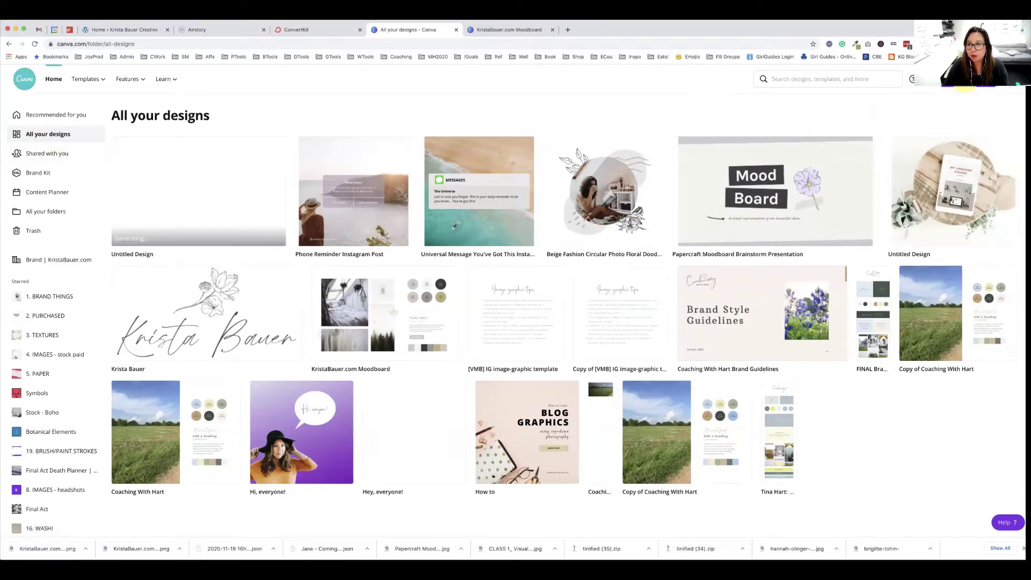
left_click(964, 84)
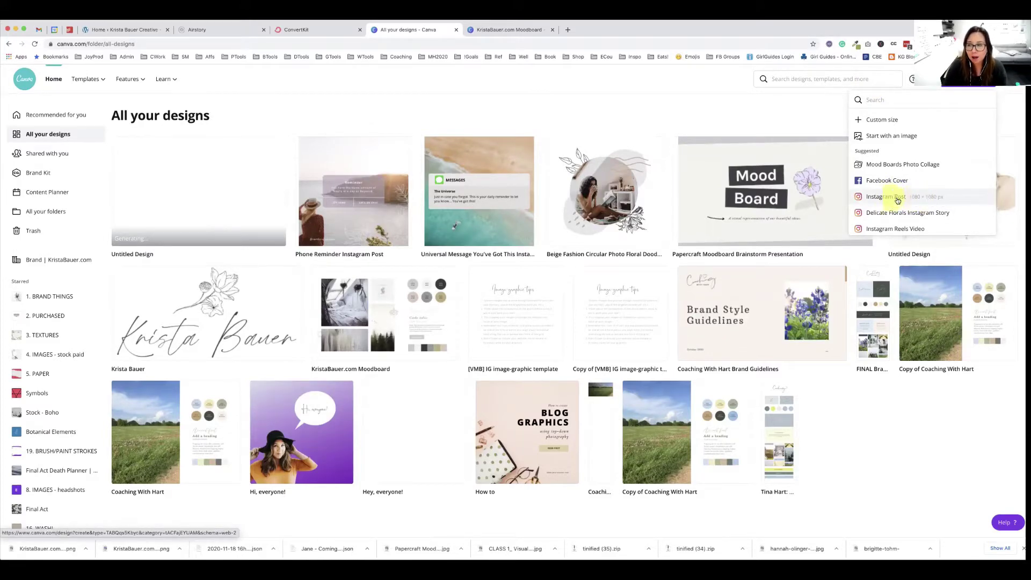
left_click(895, 197)
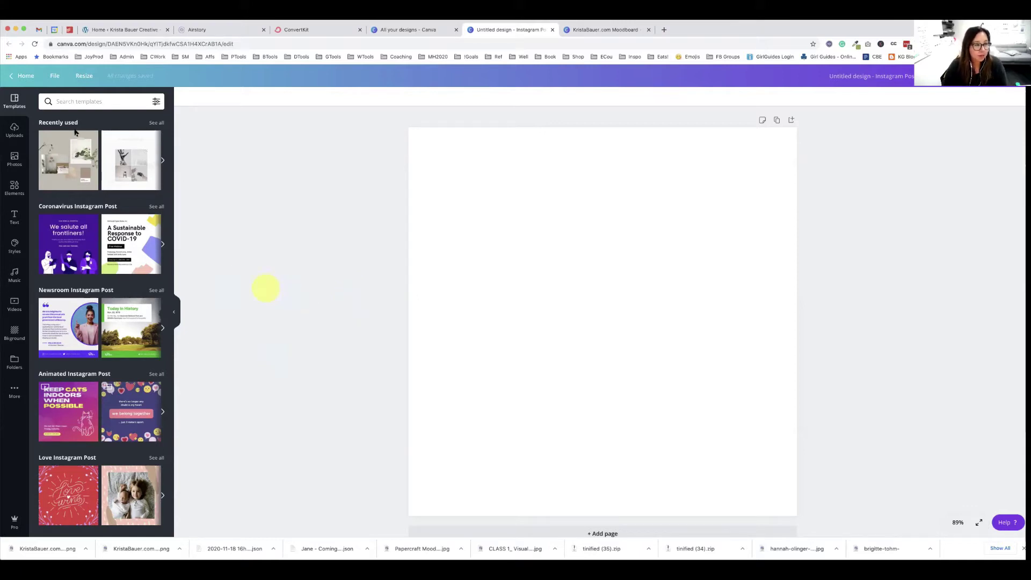
Step: Upload the downloaded moodboard PNG to the new design's media uploads
left_click(16, 132)
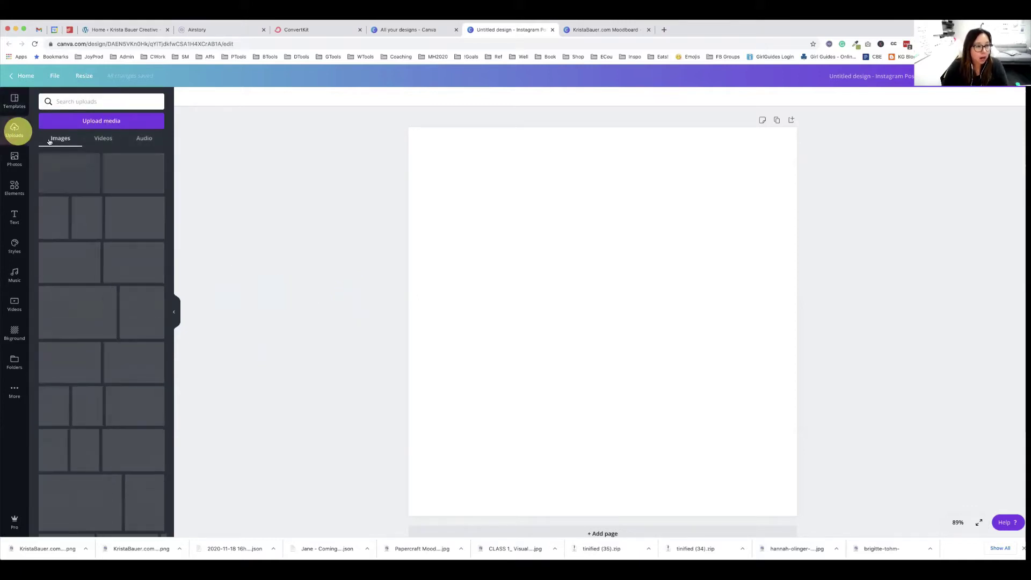
left_click(89, 120)
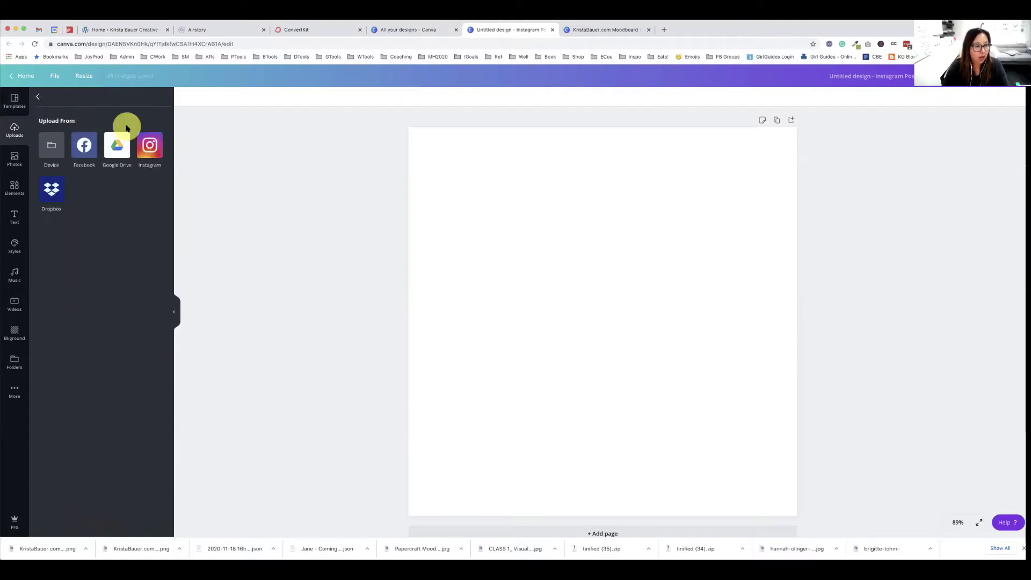
left_click(111, 222)
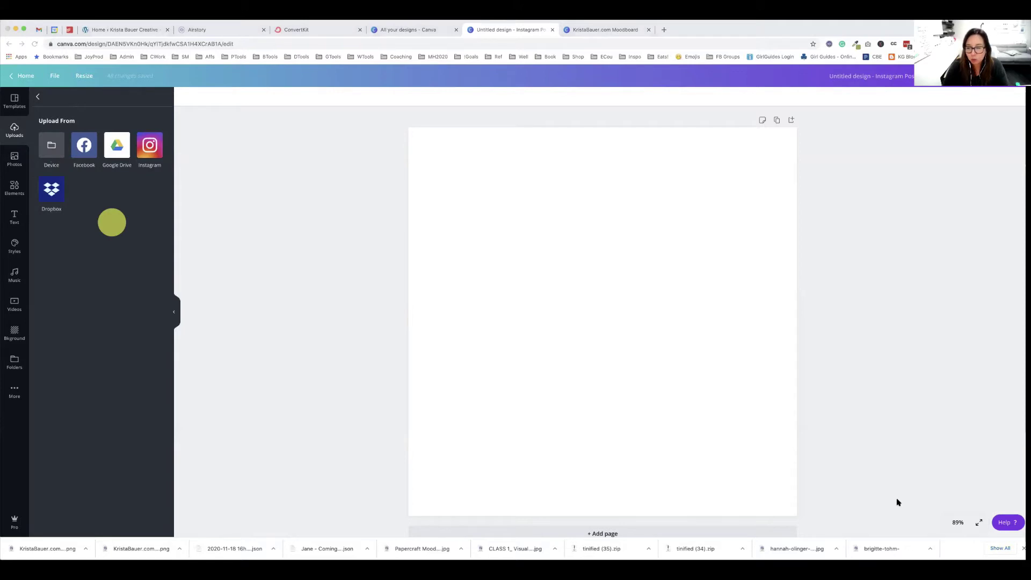
left_click(894, 530)
left_click(166, 253)
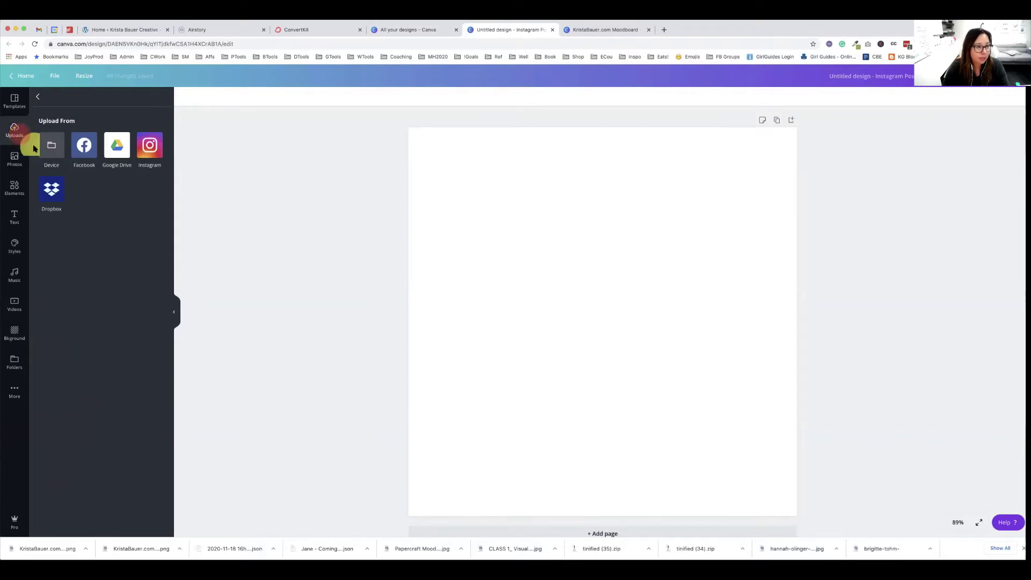
left_click(38, 97)
left_click_drag(37, 549, 177, 243)
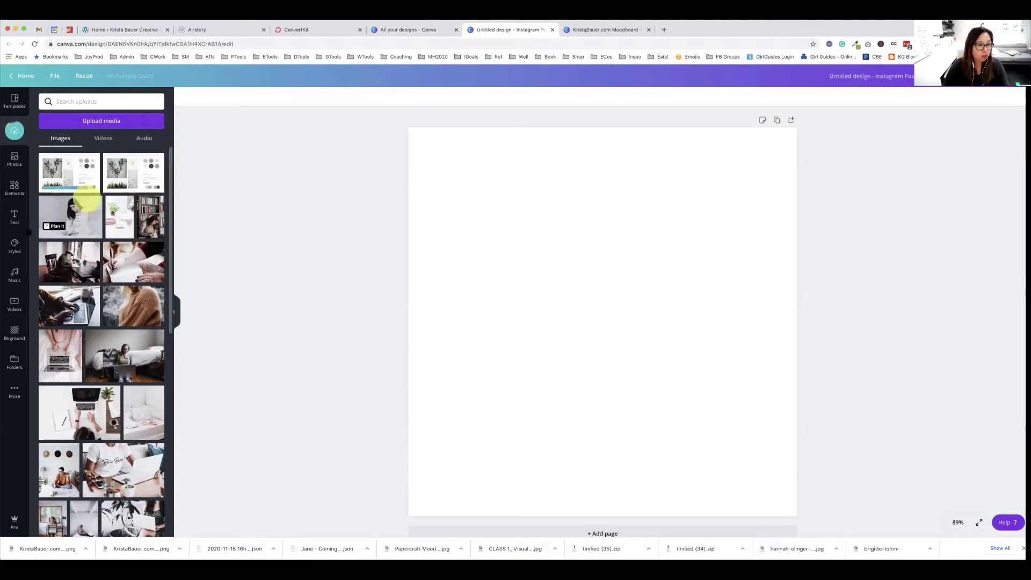
left_click(15, 216)
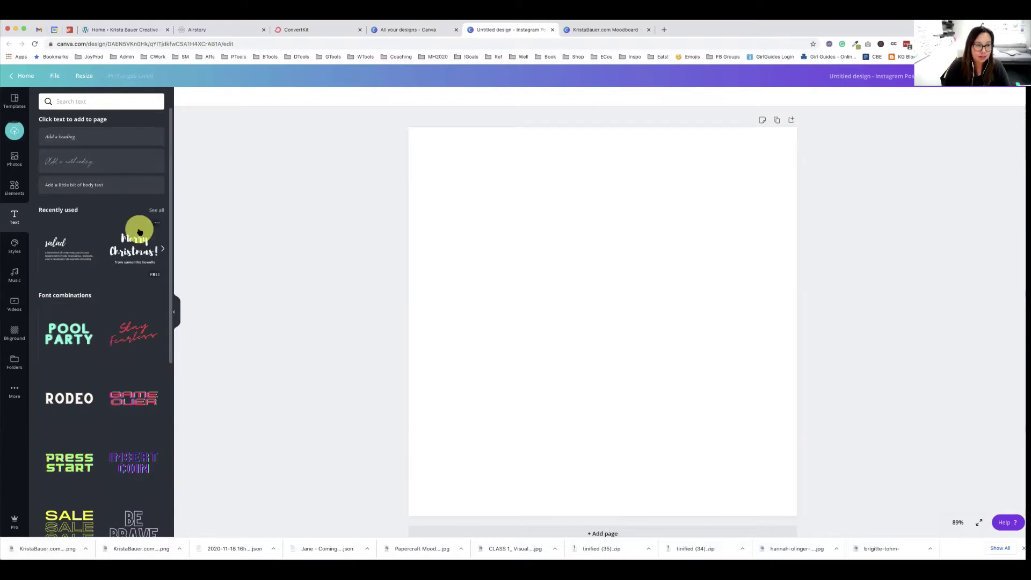
left_click(15, 133)
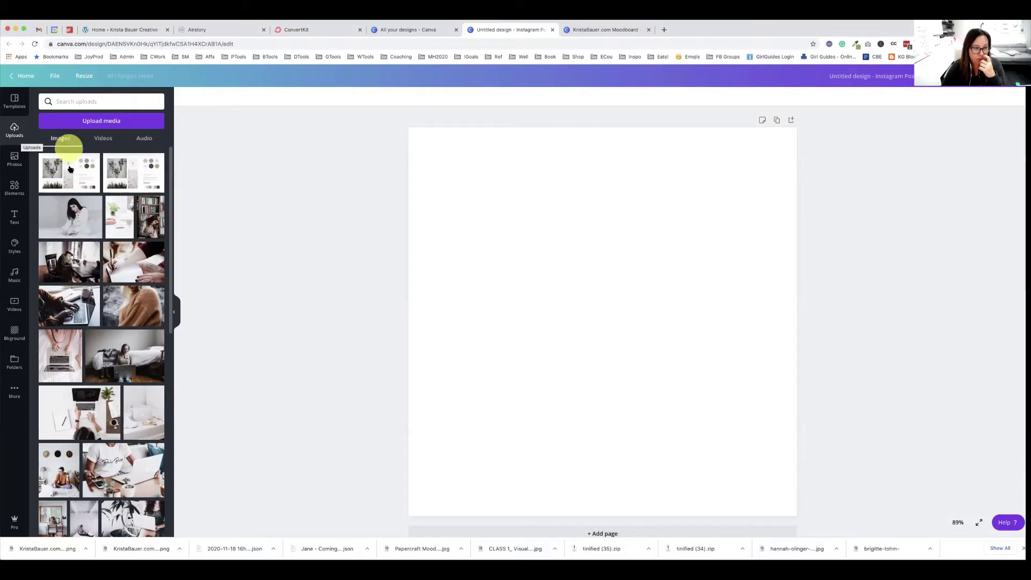
Step: Fill the blank page's background with the off-white brand colour #F4F3F0
left_click(598, 294)
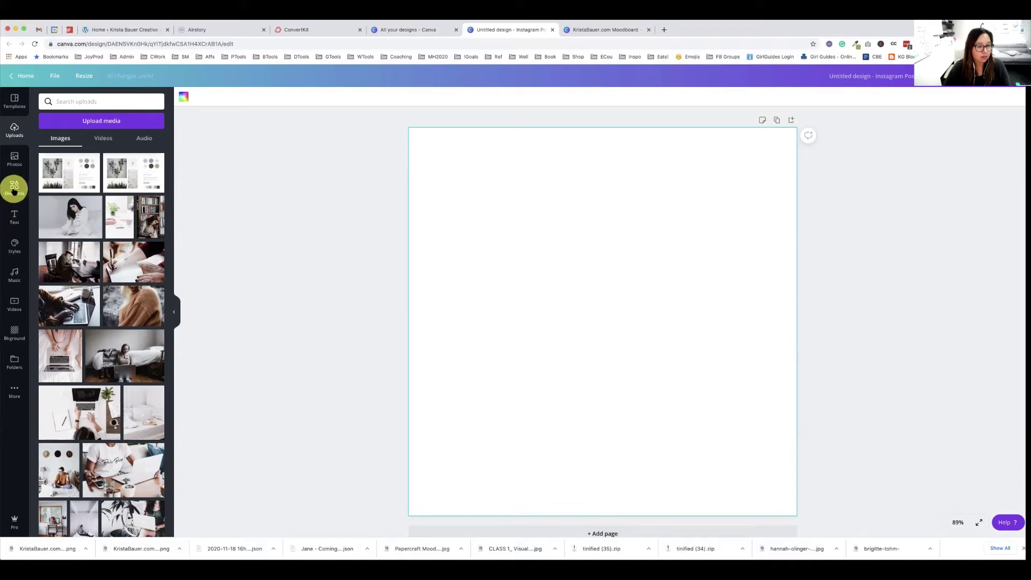
left_click(14, 333)
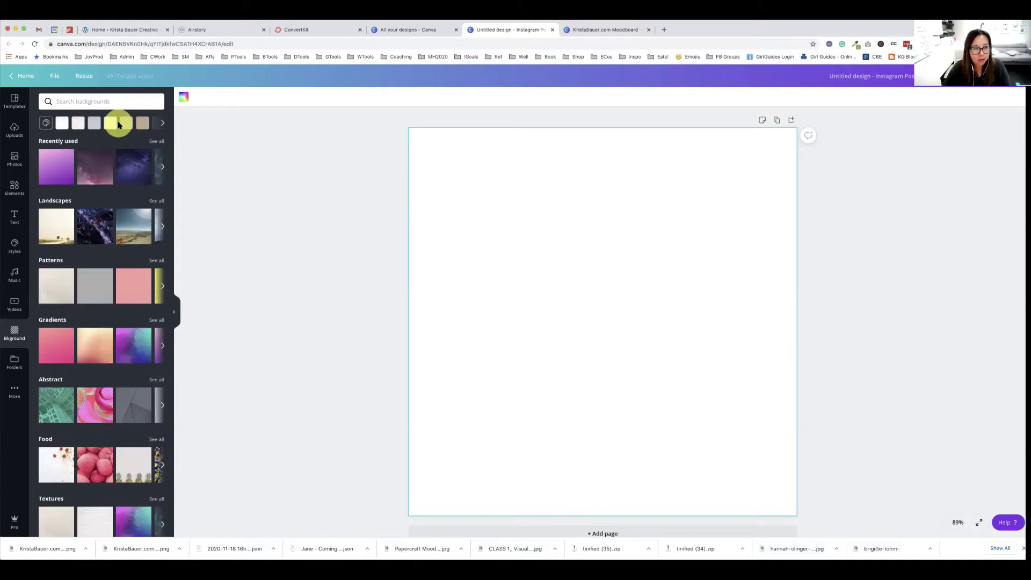
left_click(76, 124)
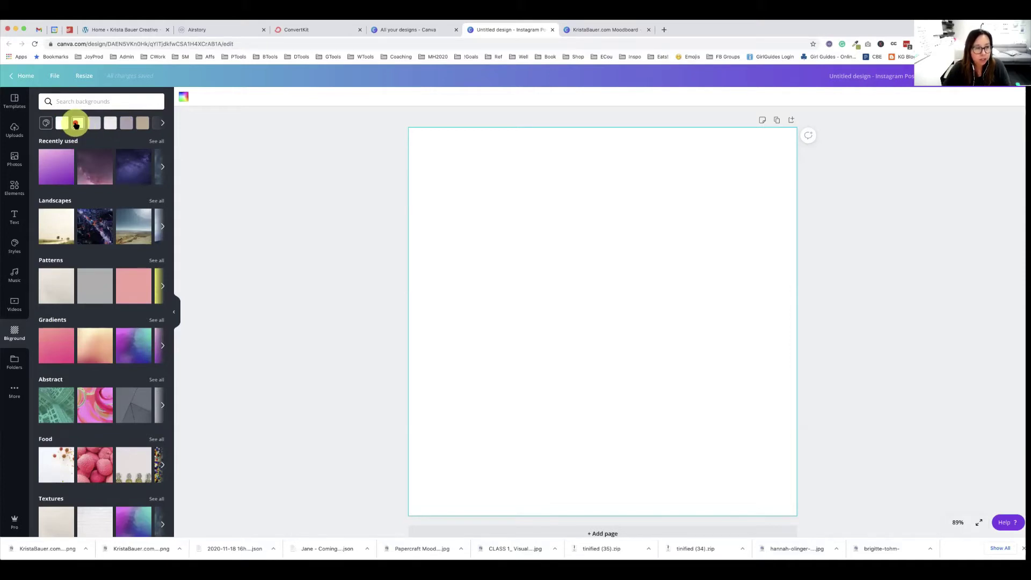
left_click(556, 228)
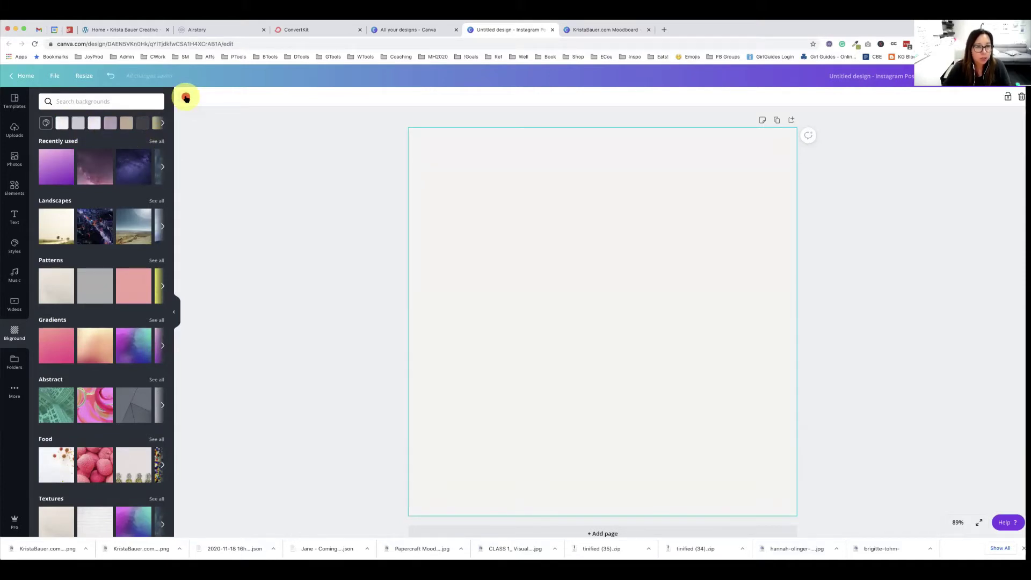
Step: Check the background's hex code in the custom colour picker and return to the colour palettes
left_click(185, 98)
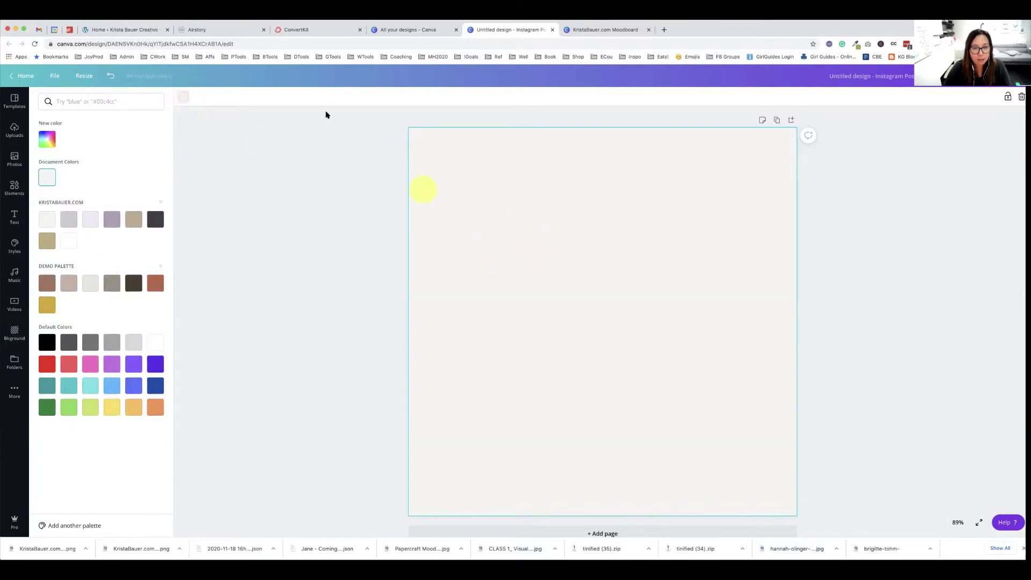
left_click(184, 96)
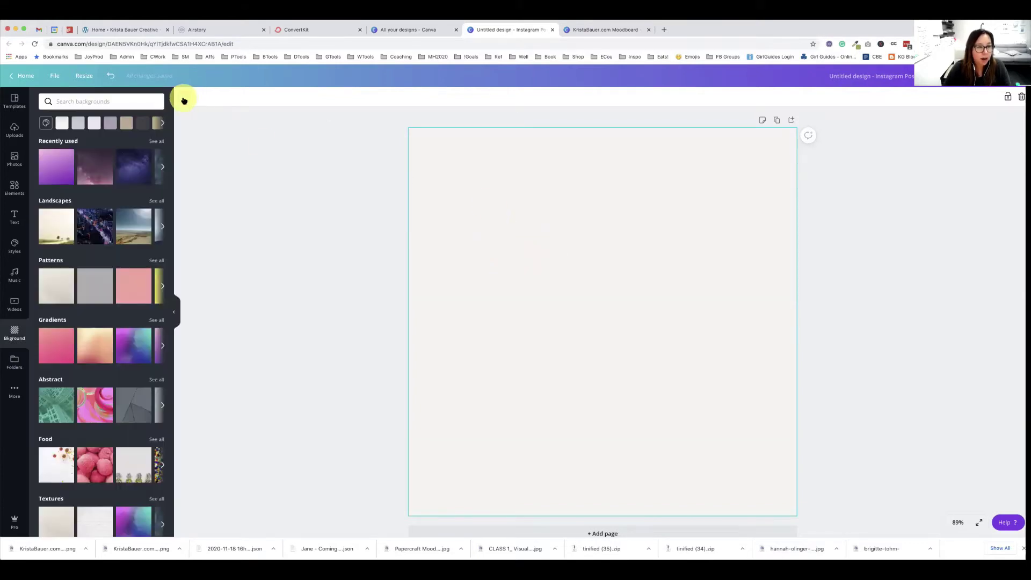
left_click(183, 97)
left_click(47, 139)
left_click_drag(89, 223, 121, 225)
left_click(103, 224)
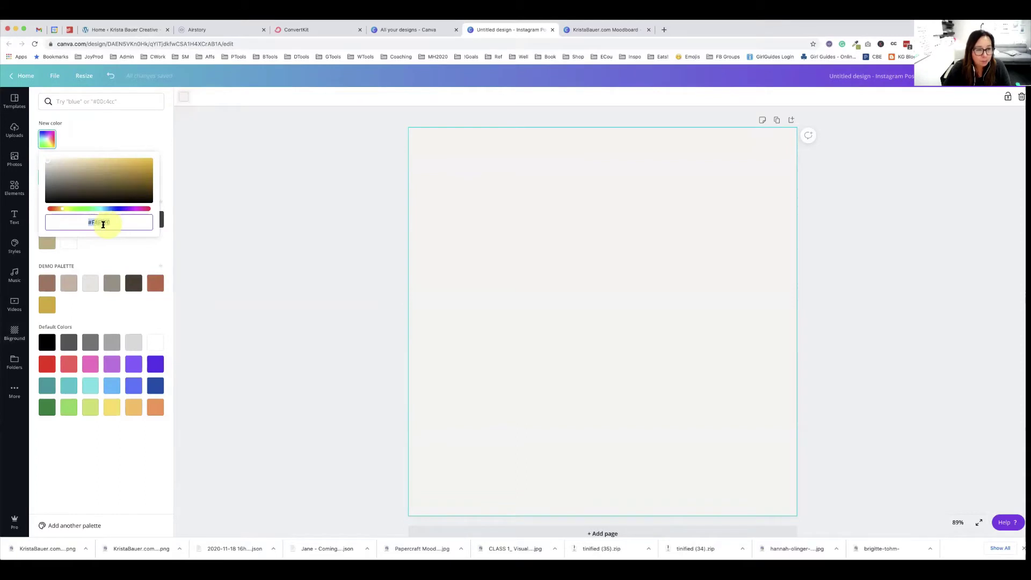
left_click(124, 225)
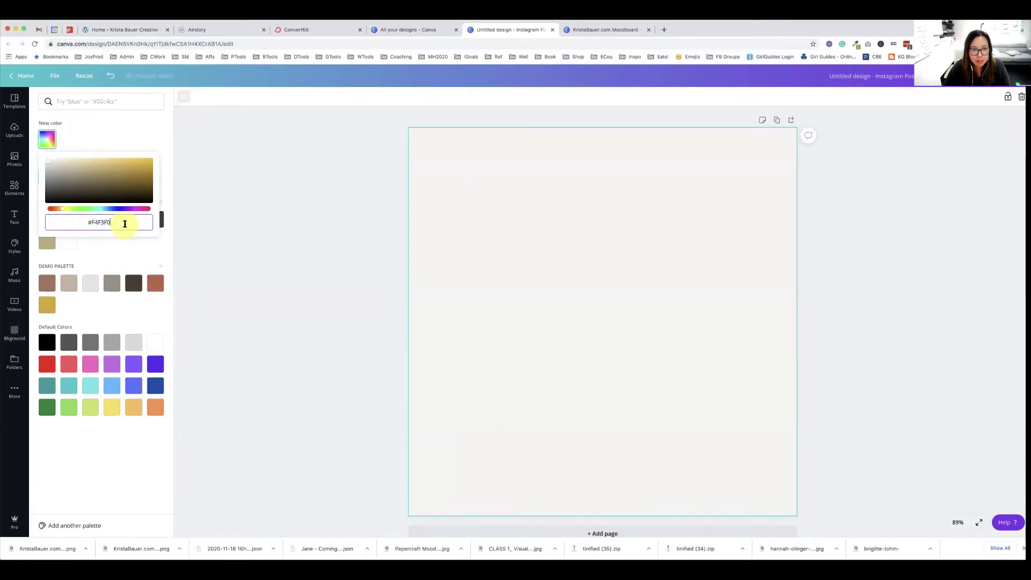
left_click(125, 134)
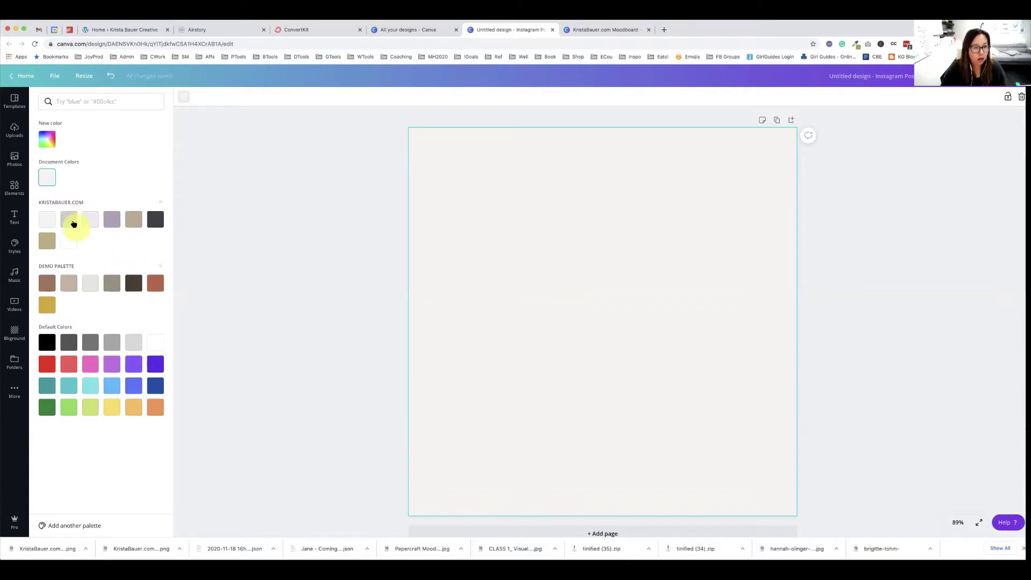
Step: Change the page background to the light grey swatch of the brand palette
left_click(73, 224)
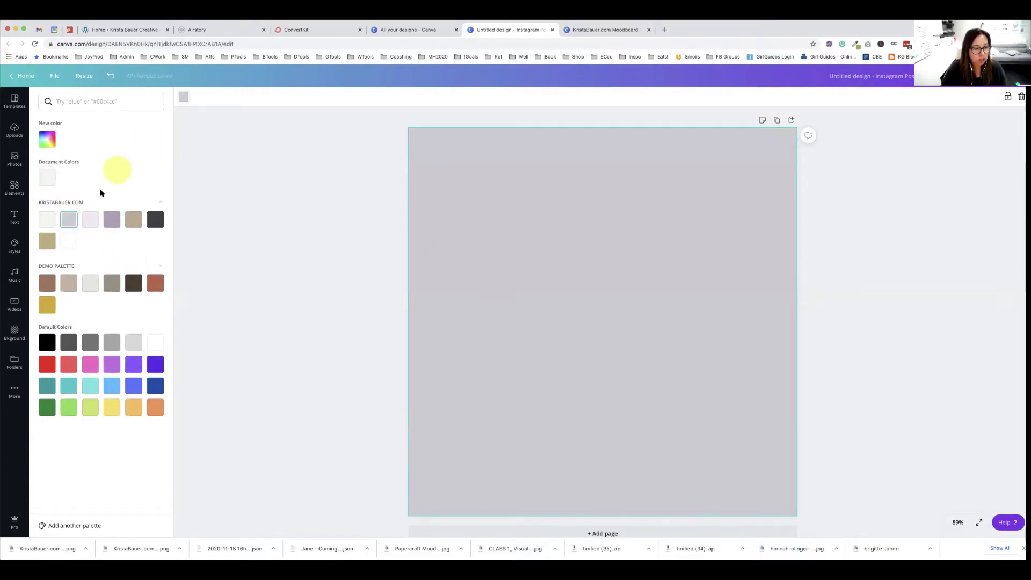
left_click(14, 333)
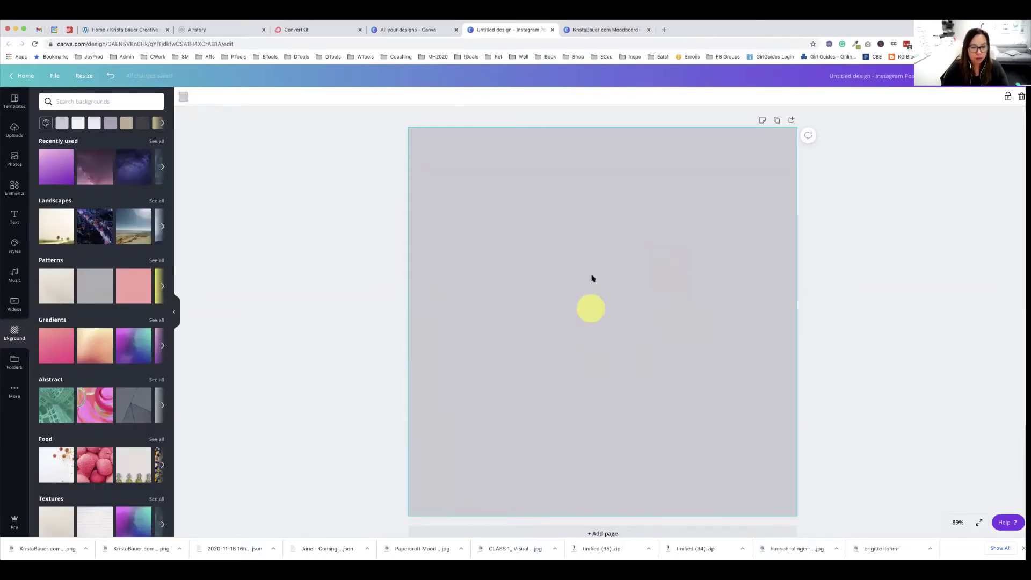
Step: Browse the collection of frames and add the desktop computer monitor frame to the page
left_click(15, 189)
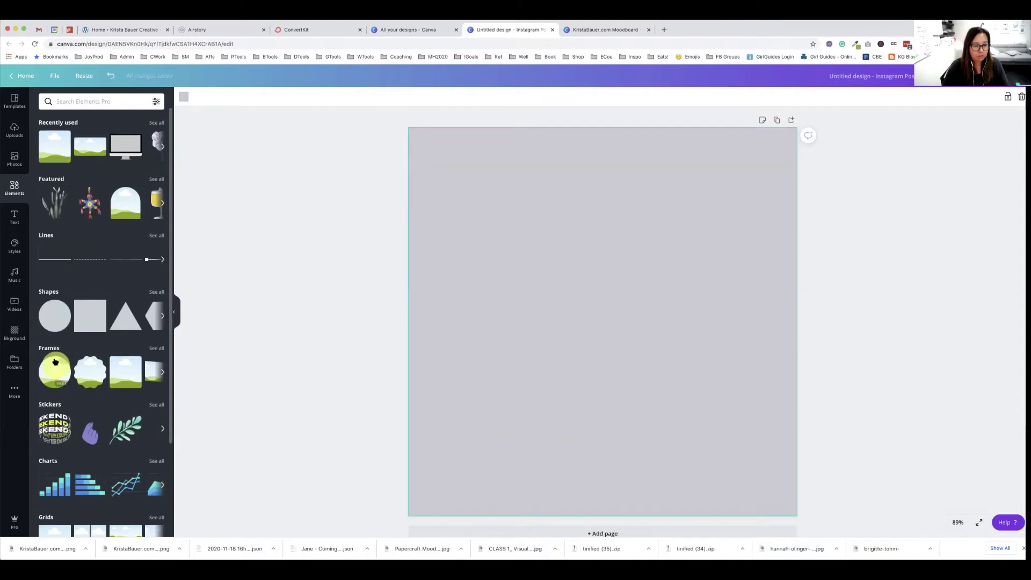
left_click(154, 348)
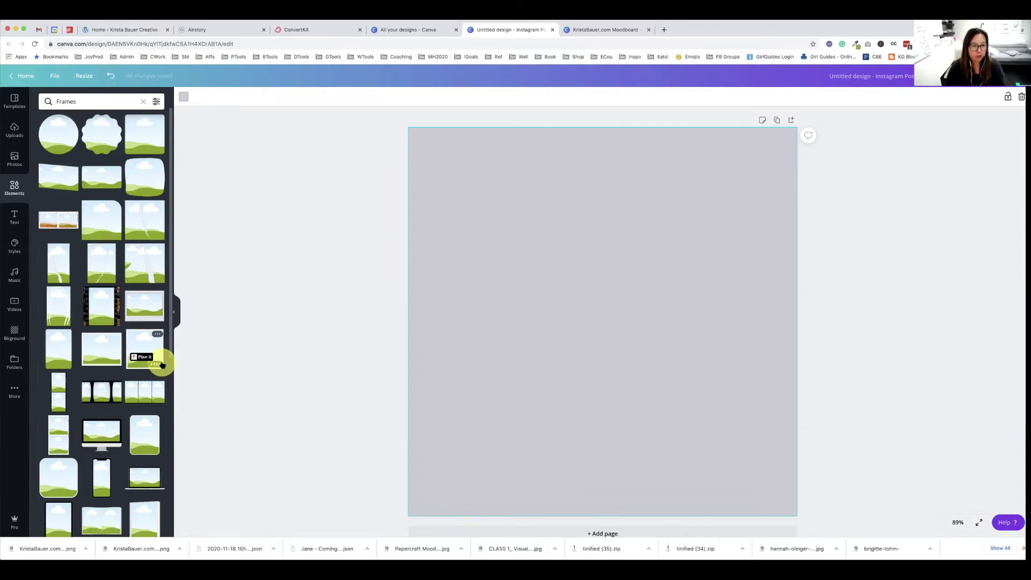
scroll(134, 381, "down", 3)
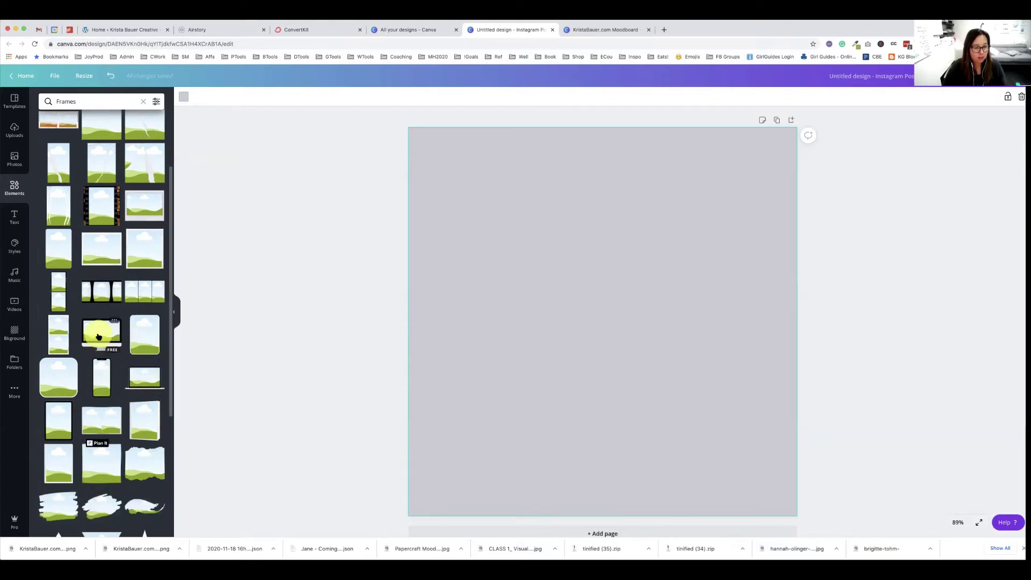
scroll(97, 344, "down", 10)
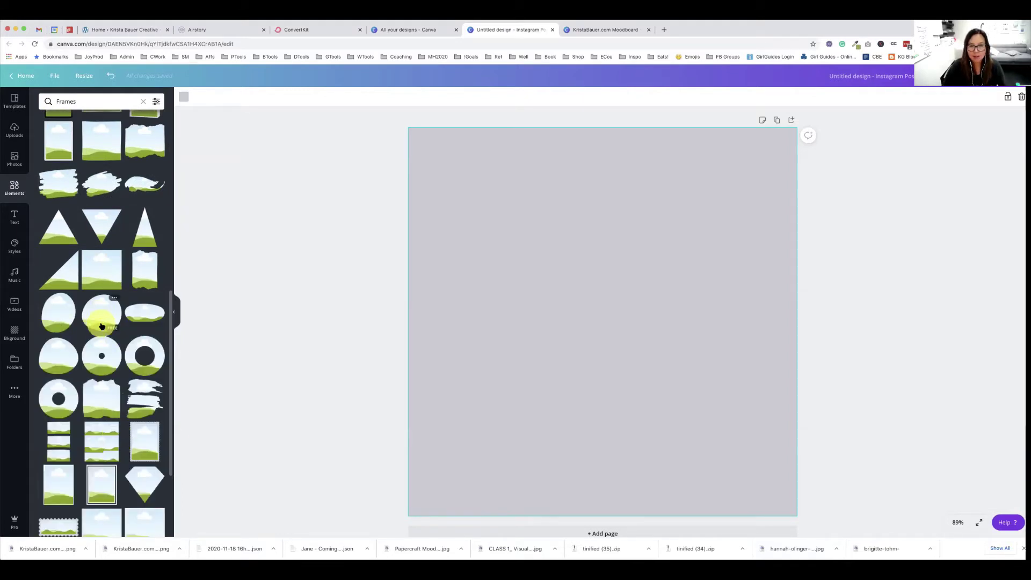
scroll(102, 328, "down", 8)
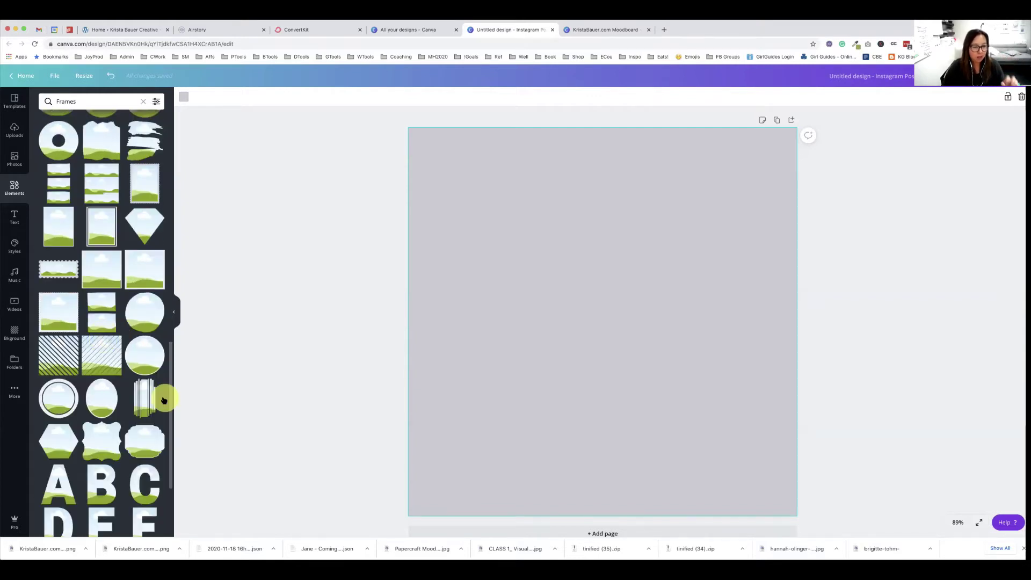
scroll(94, 339, "down", 3)
scroll(94, 338, "up", 12)
scroll(94, 338, "down", 9)
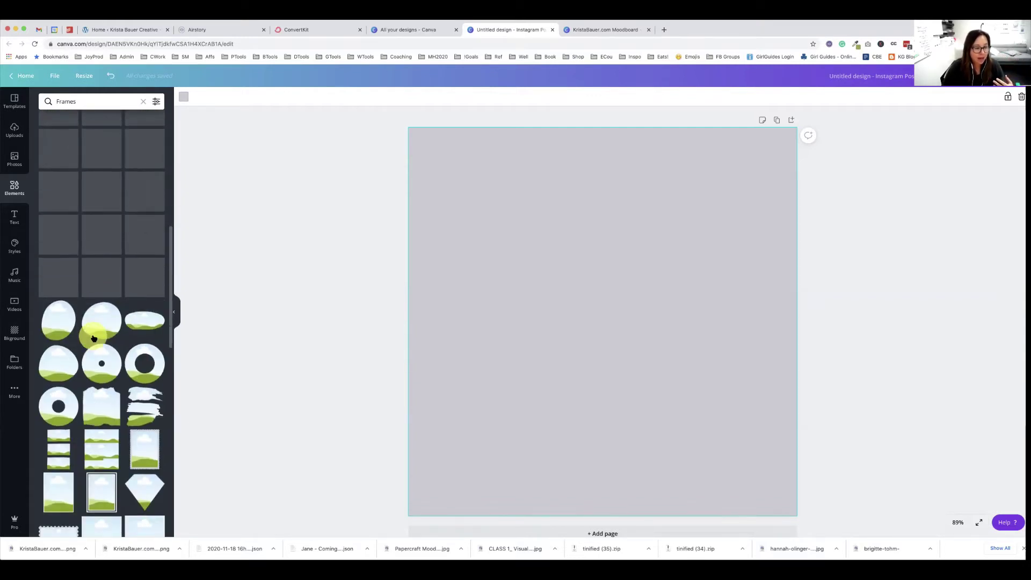
scroll(94, 339, "down", 3)
scroll(108, 400, "up", 15)
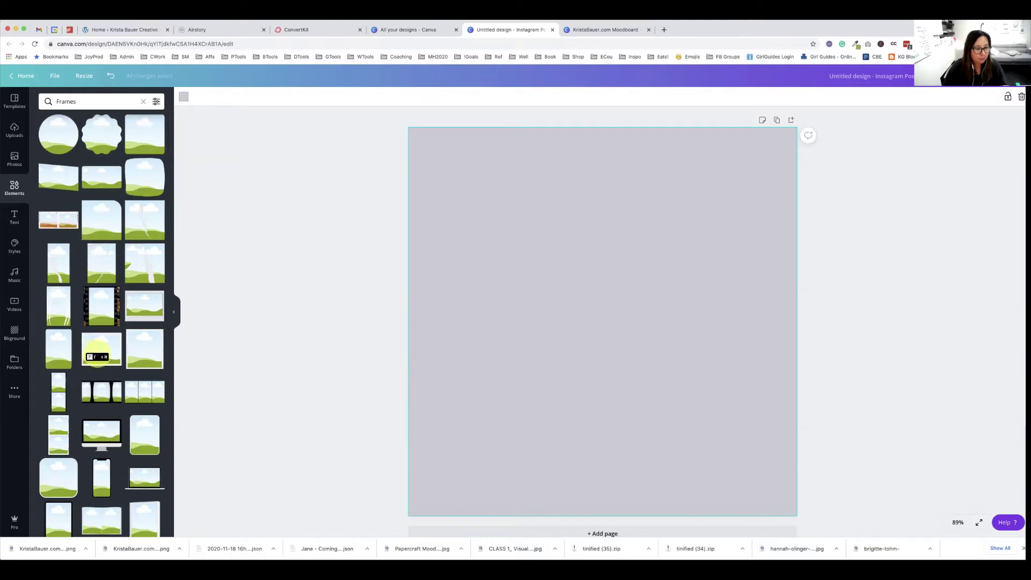
left_click(102, 429)
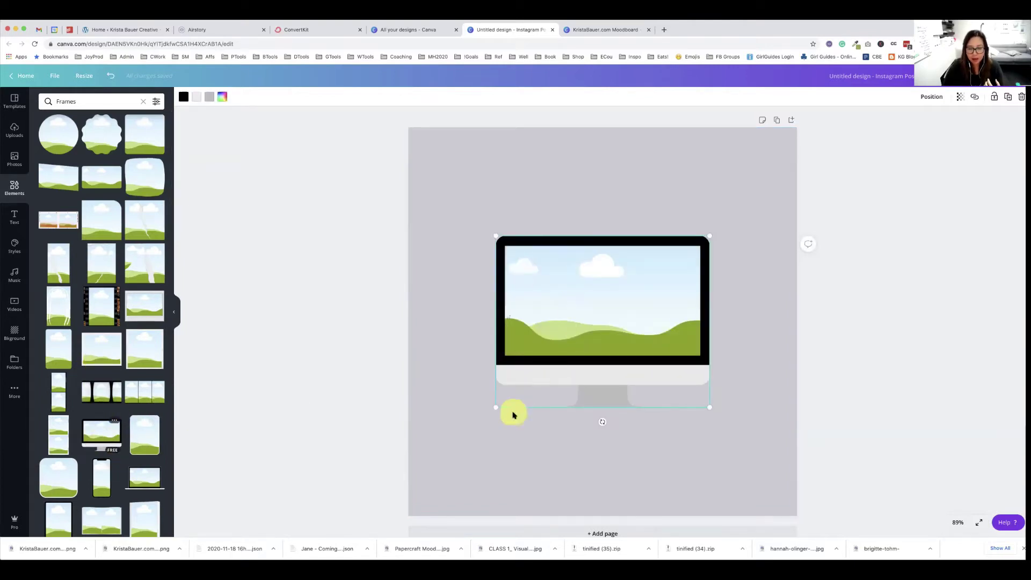
Step: Enlarge the computer frame and centre it on the page
left_click_drag(495, 407, 456, 459)
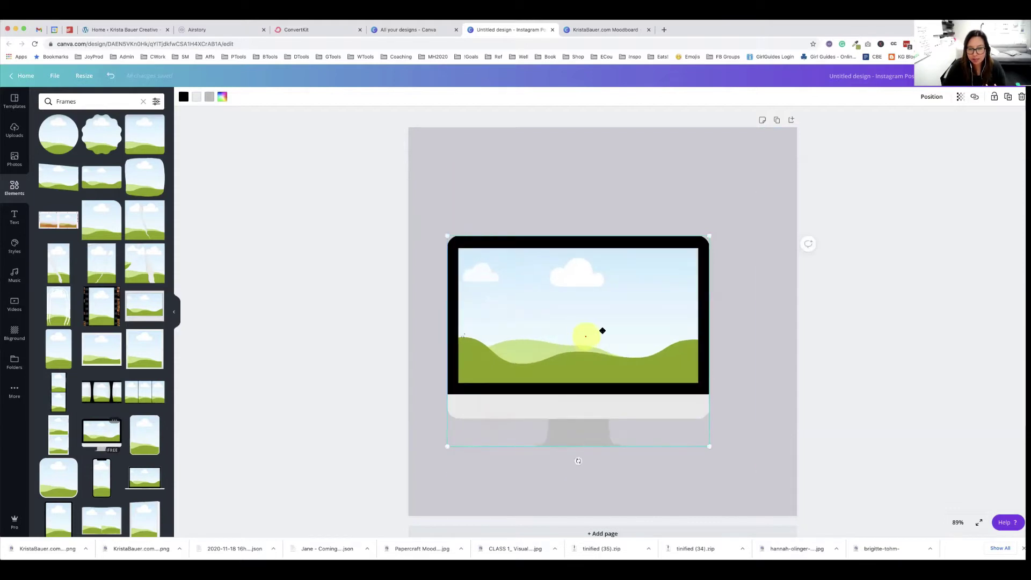
left_click_drag(576, 334, 595, 307)
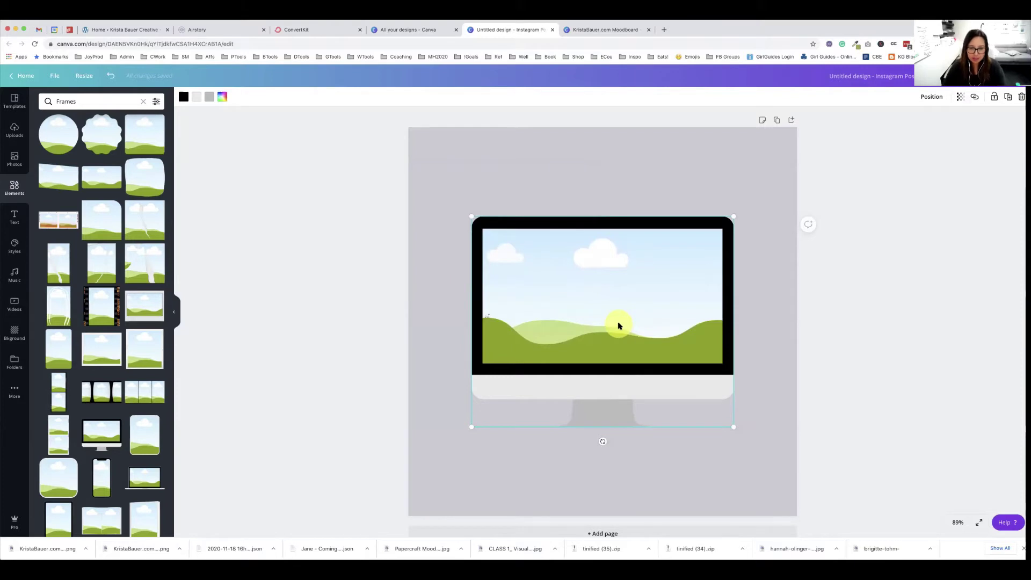
left_click(774, 331)
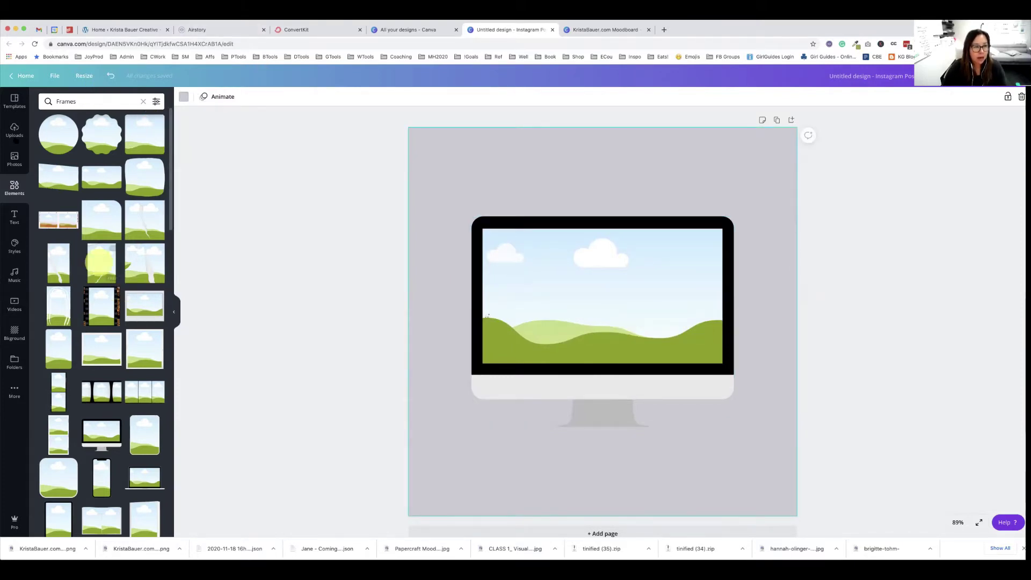
Step: Fill the computer frame's screen with the uploaded moodboard image
left_click(15, 129)
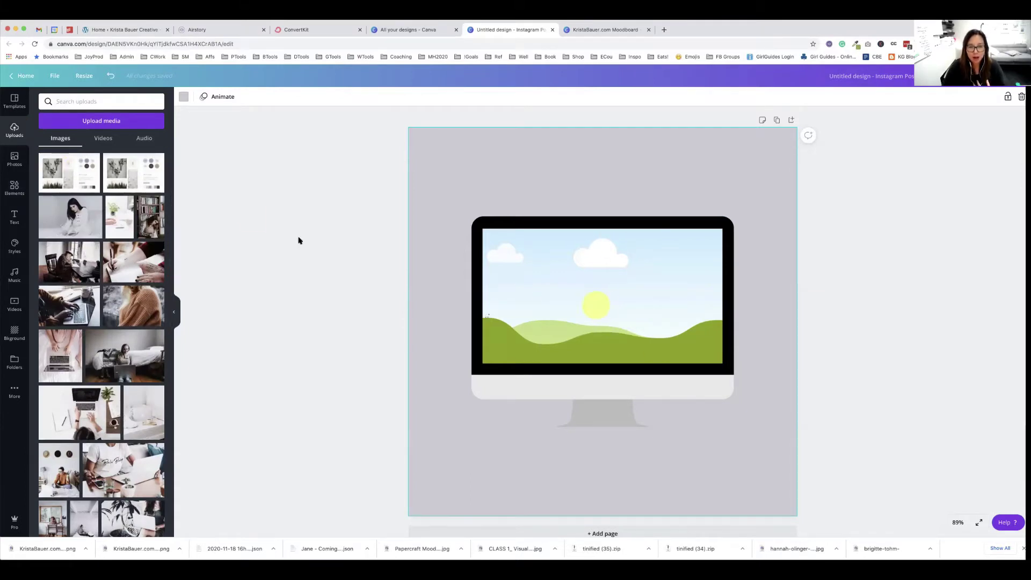
left_click_drag(73, 172, 433, 271)
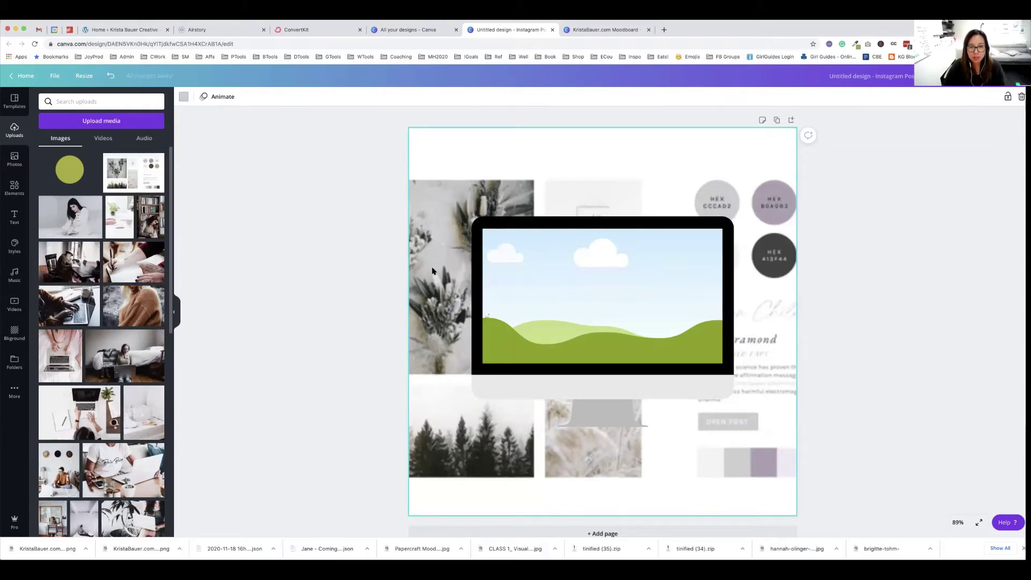
left_click_drag(456, 270, 505, 268)
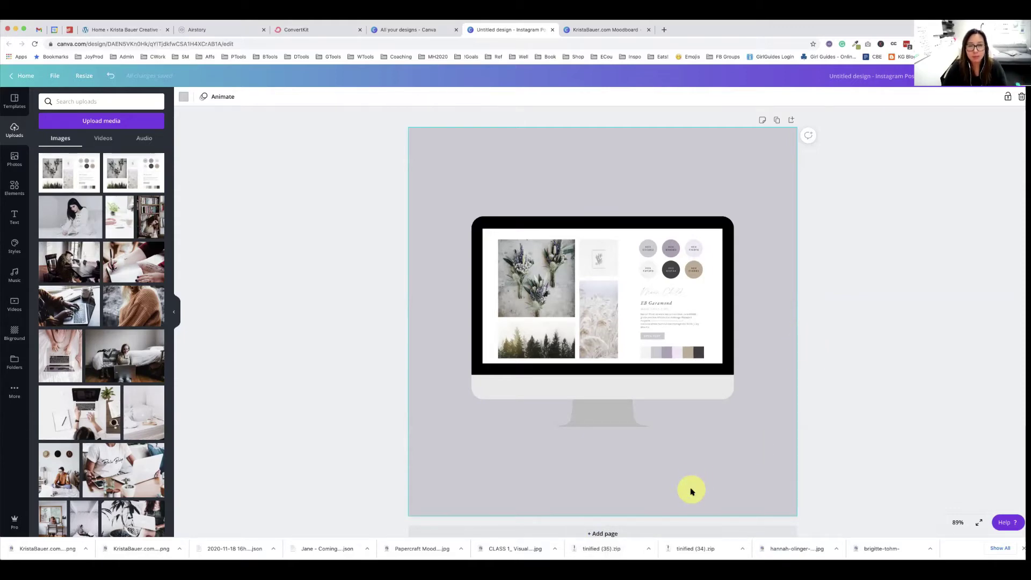
Step: Add a second page to the design and remove its grey background colour
scroll(725, 421, "down", 1)
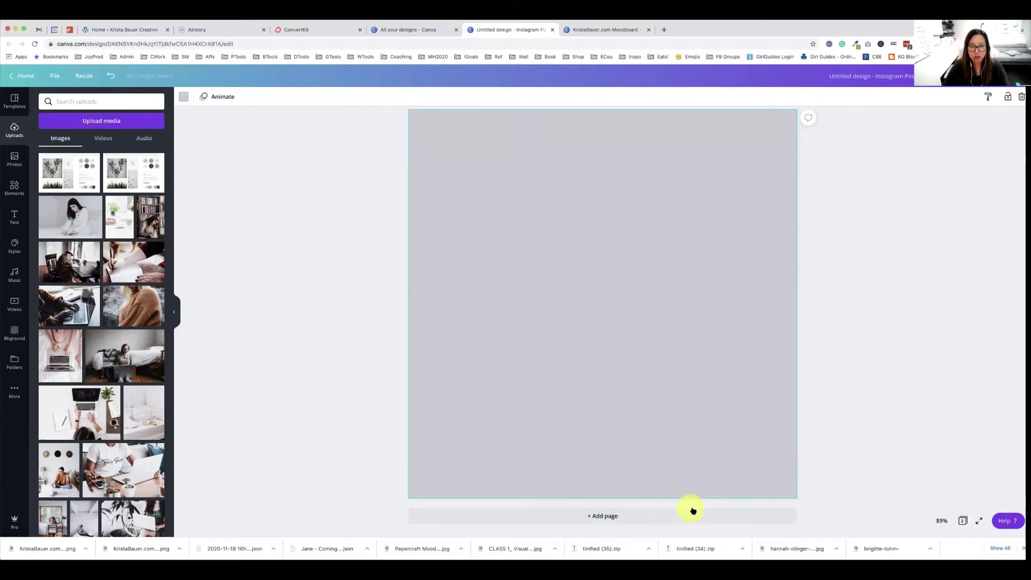
key("Delete")
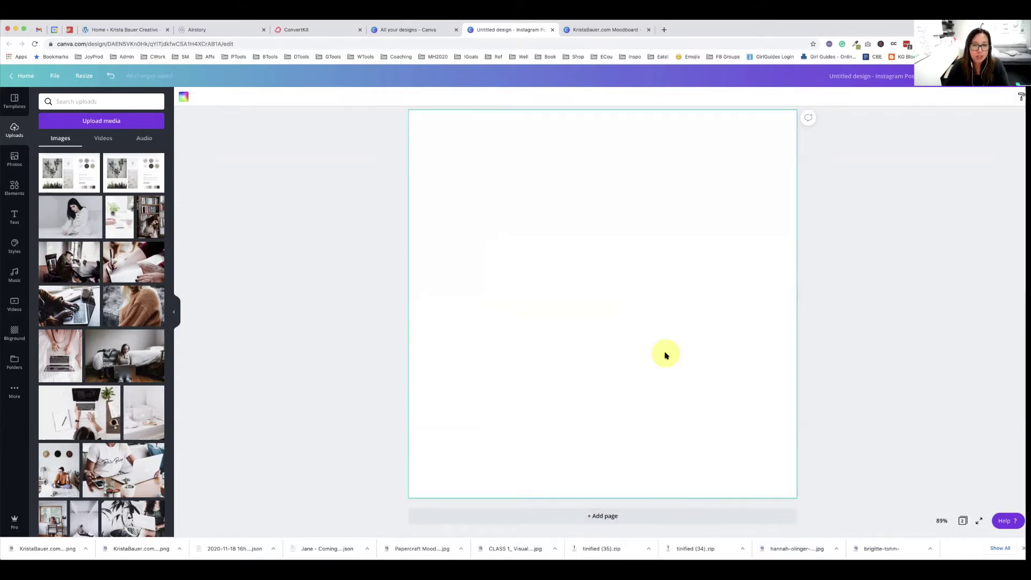
scroll(666, 355, "up", 1)
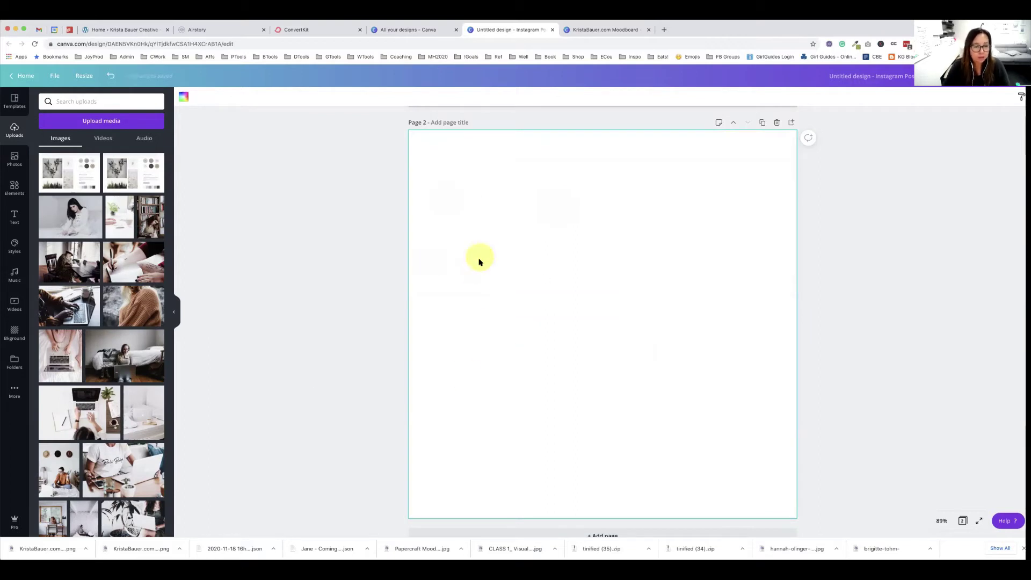
Step: Look over the available app integrations and search the photo library for "mock up"
left_click(13, 391)
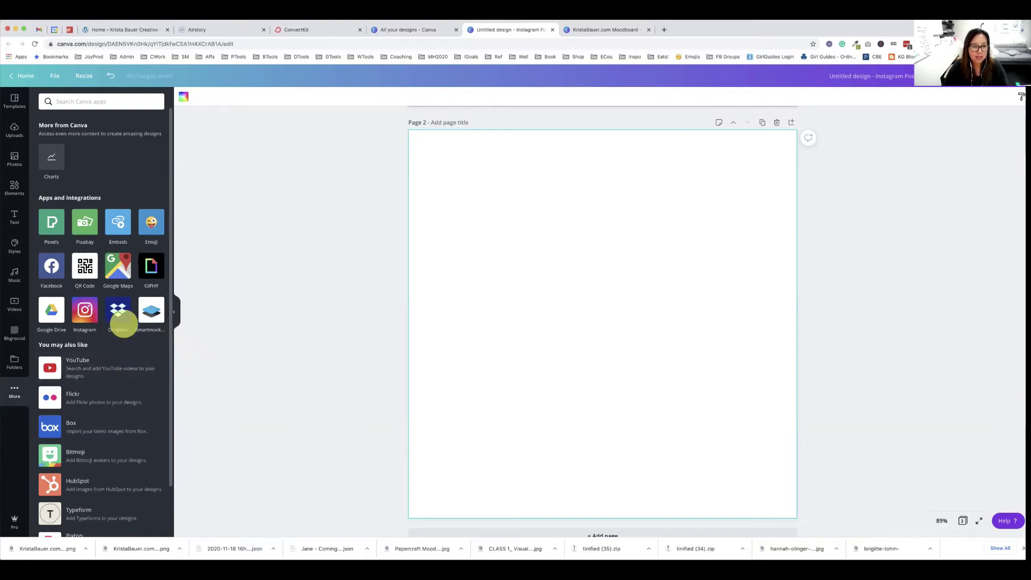
left_click(547, 283)
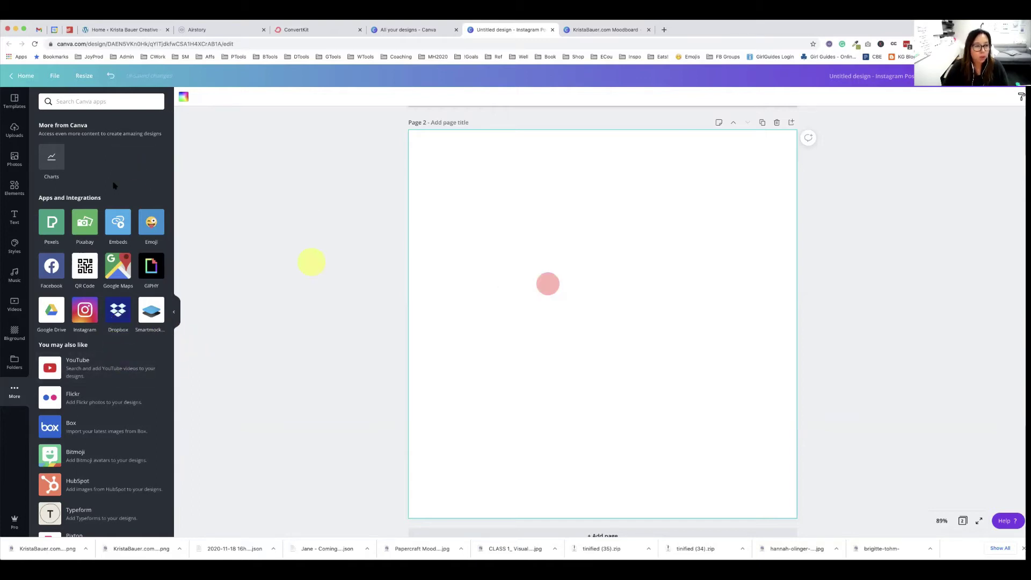
left_click(17, 161)
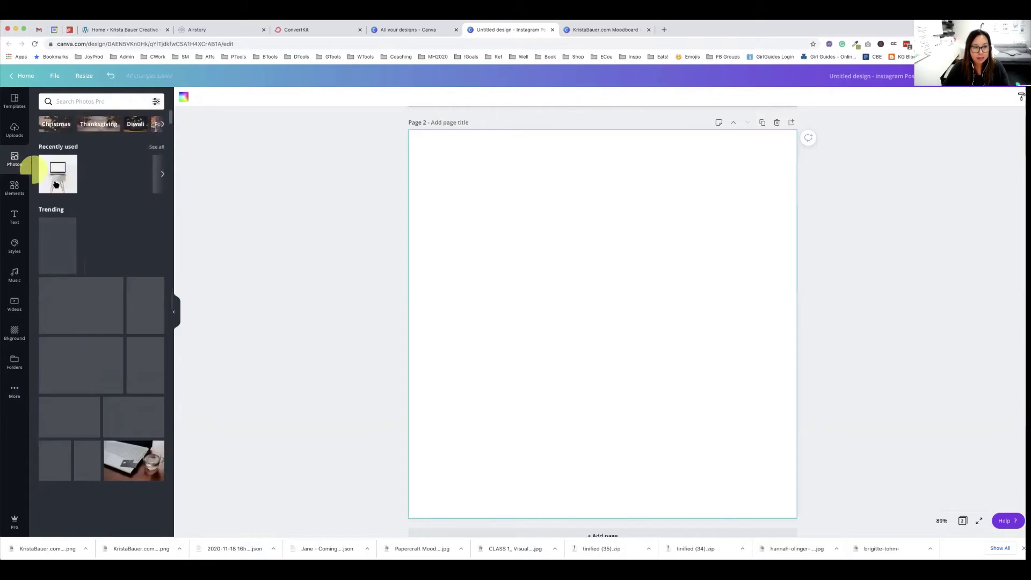
left_click(81, 100)
type("mock up")
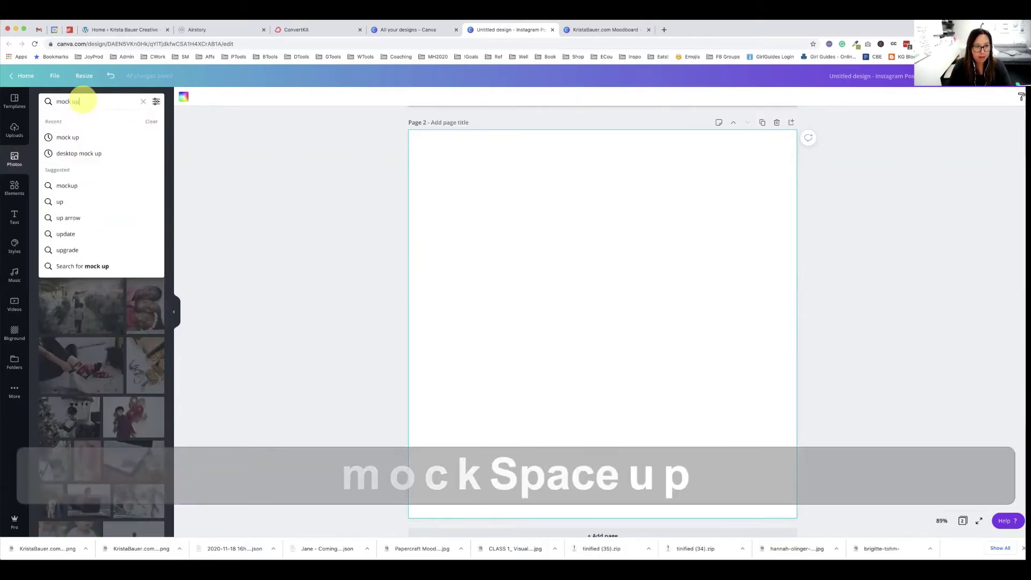
key("Return")
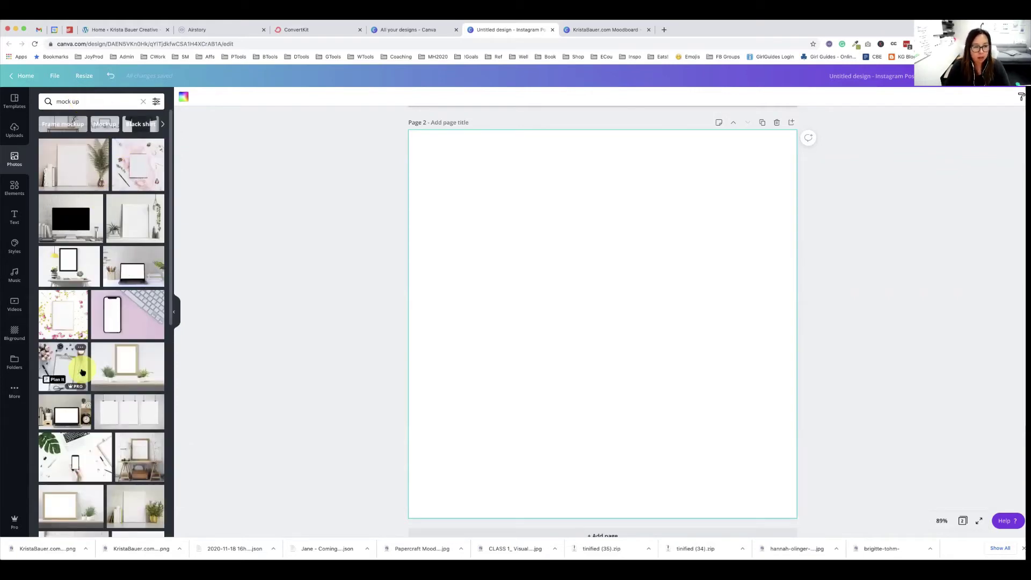
Step: Search the photos for "laptop" and set the desk photo with the laptop, alarm clock and monstera leaf as page 2's background
left_click(87, 102)
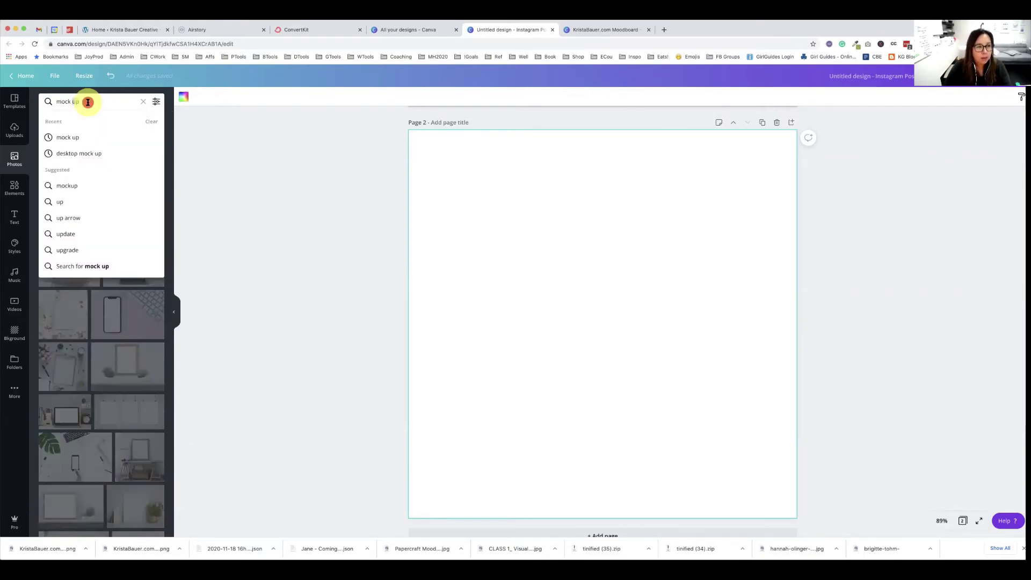
triple_click(87, 102)
type("laptop")
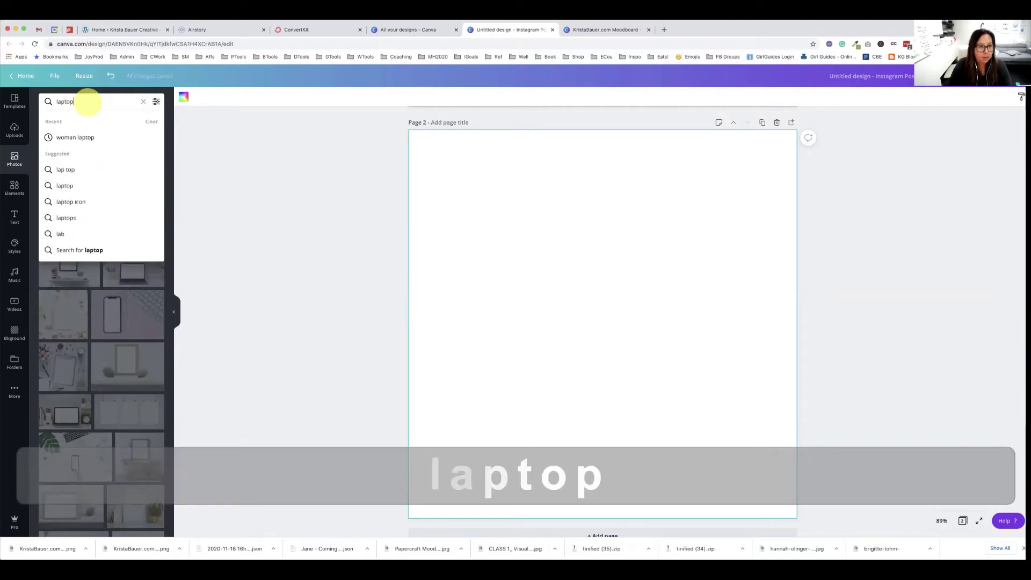
key("Return")
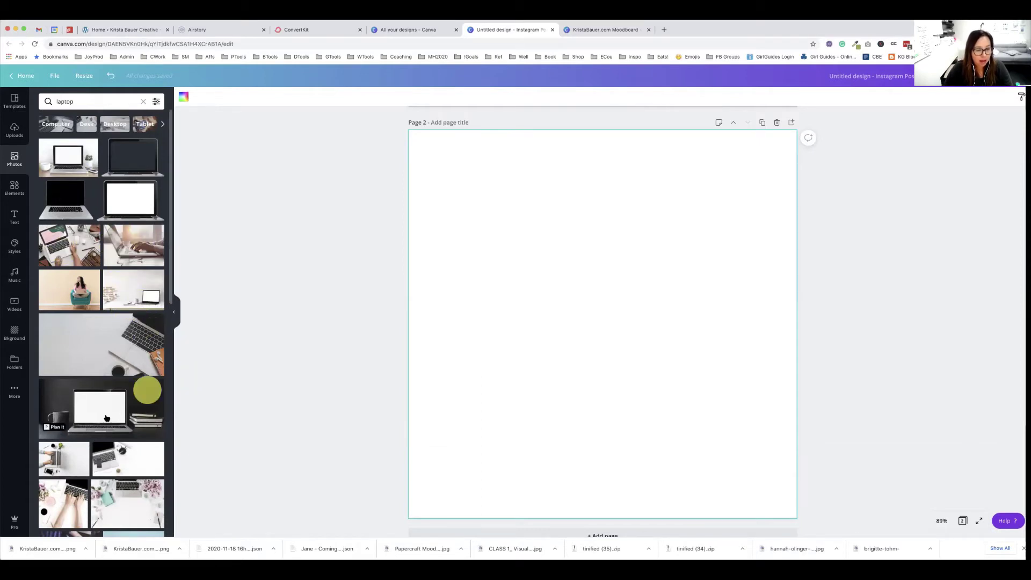
scroll(146, 389, "down", 3)
scroll(138, 499, "down", 5)
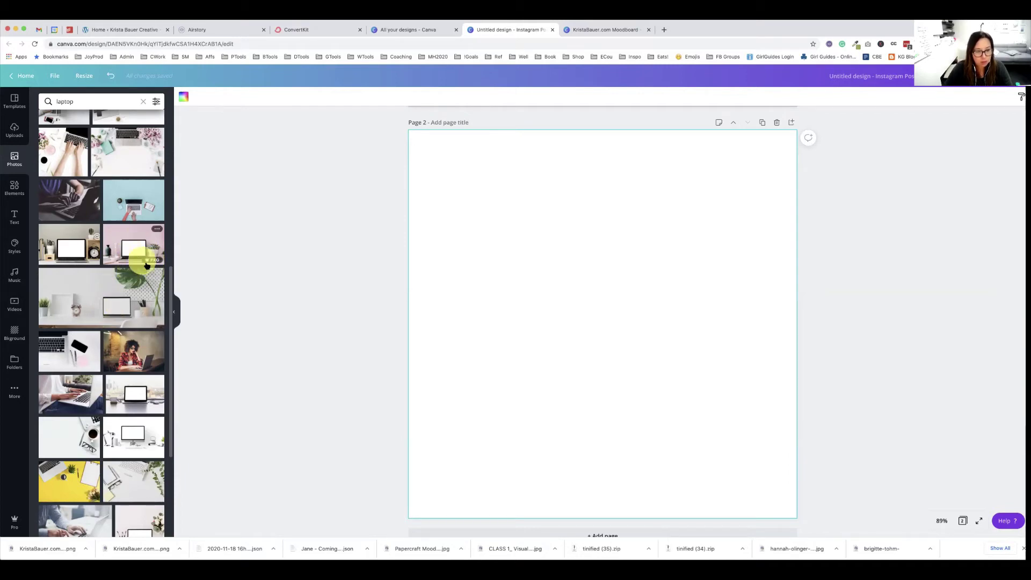
left_click_drag(133, 309, 415, 303)
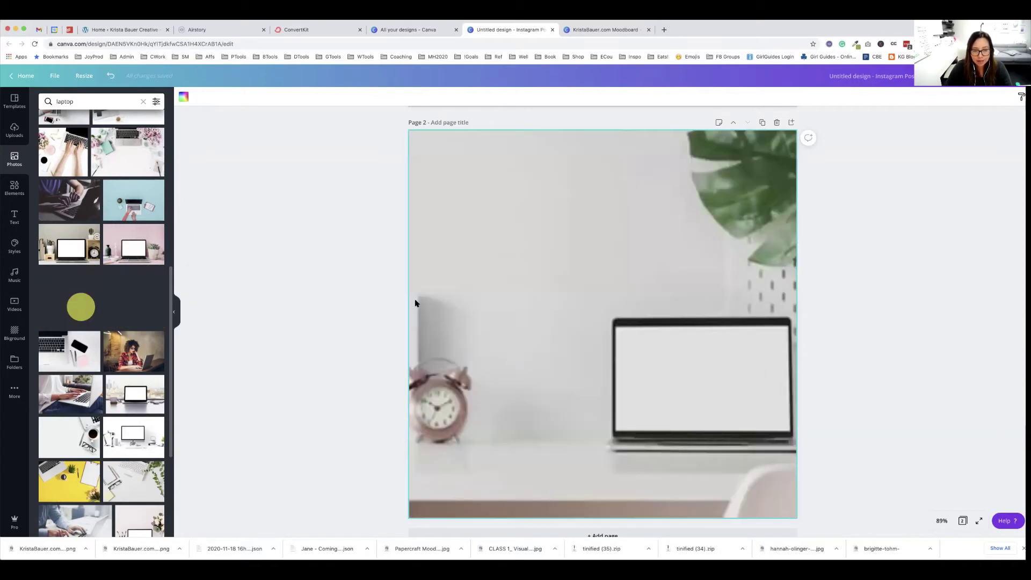
left_click(573, 230)
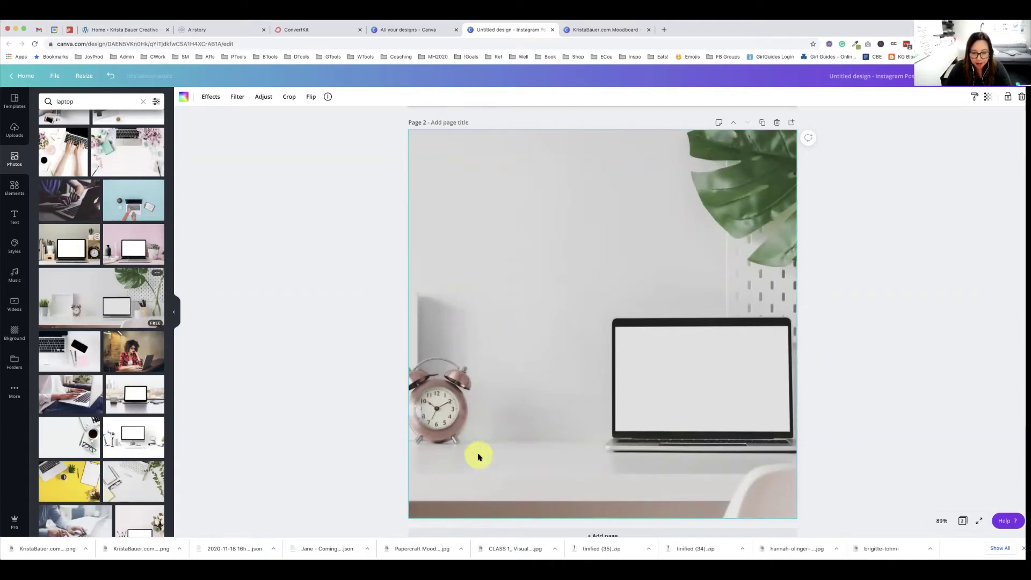
Step: Enlarge and reposition the background photo within page 2's crop so the whole laptop sits inside the page, and apply the crop
double_click(544, 437)
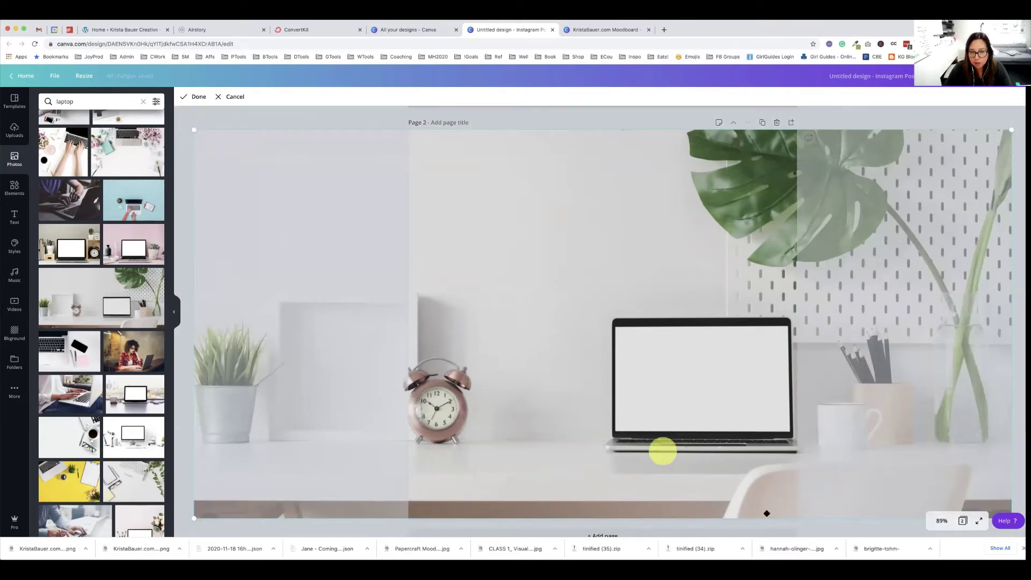
left_click(942, 521)
left_click(935, 427)
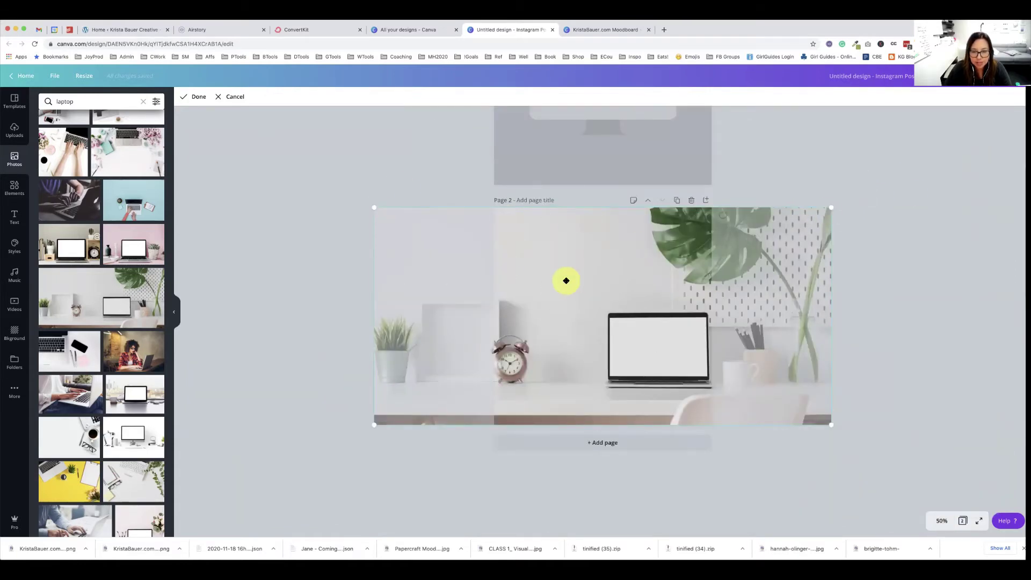
left_click_drag(369, 205, 281, 189)
mouse_move(627, 352)
left_mouse_down()
mouse_move(606, 349)
mouse_move(617, 338)
left_mouse_up()
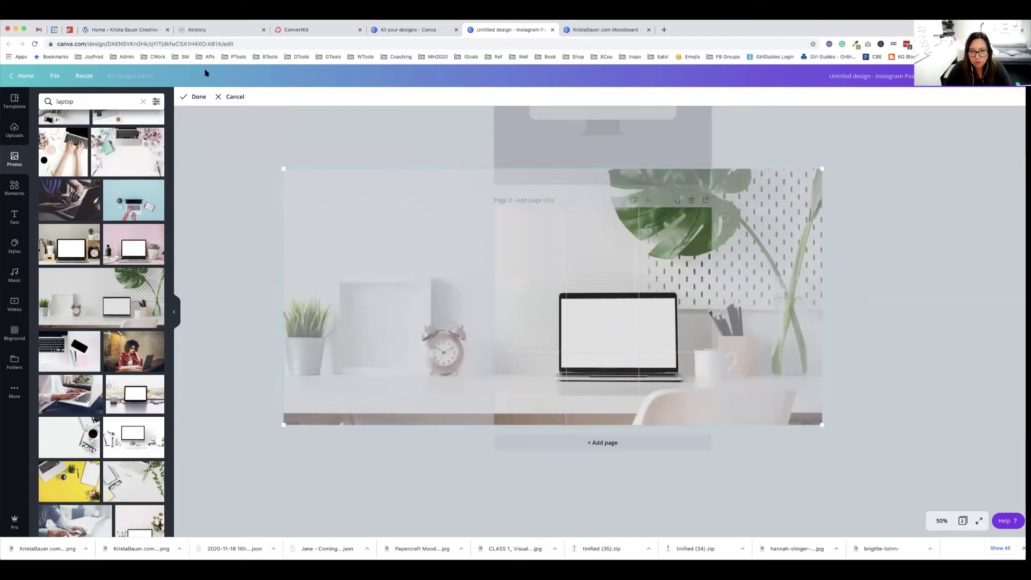
left_click(197, 97)
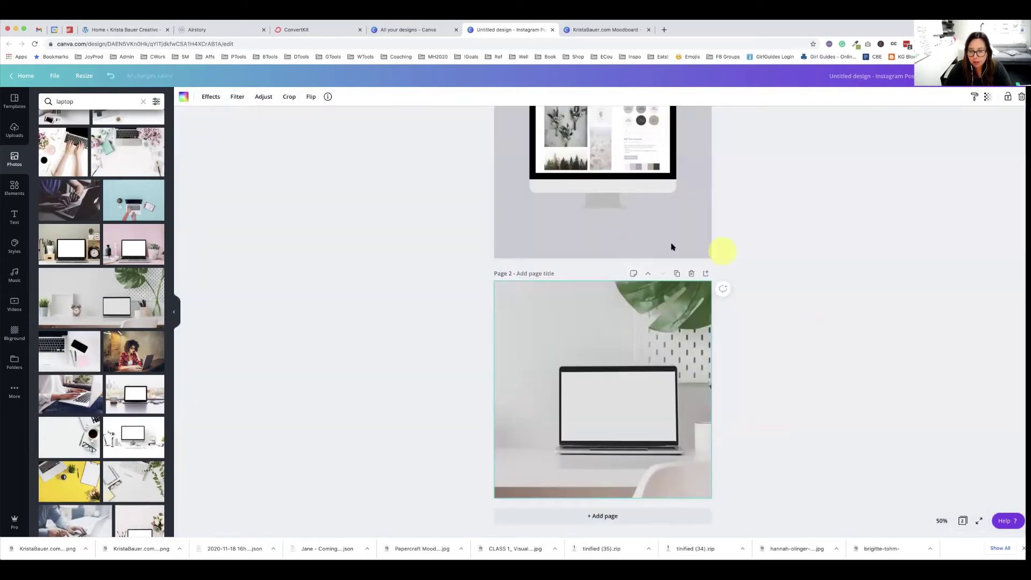
Step: Zoom the view to 100% on the laptop photo of page 2
left_click(943, 518)
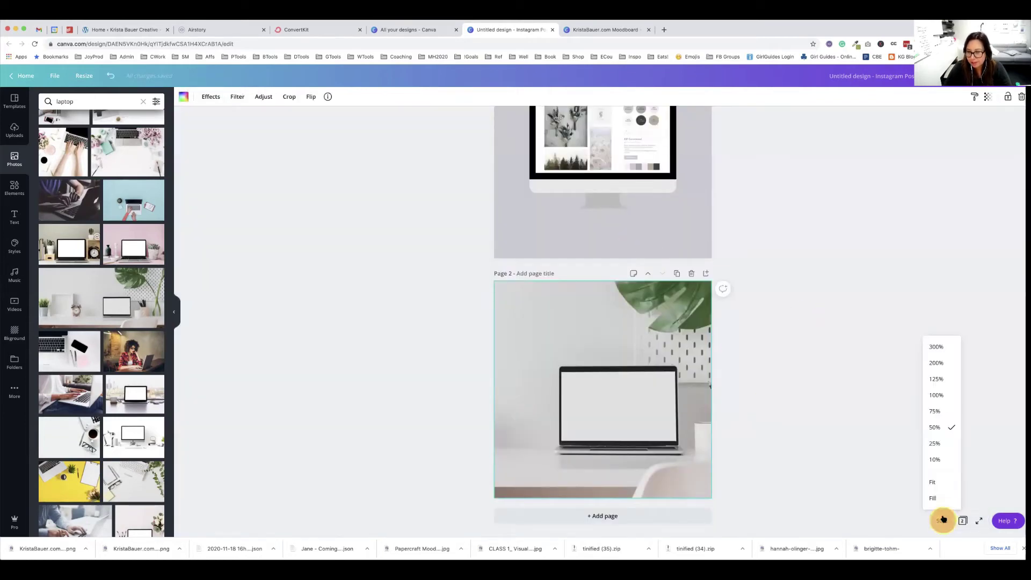
left_click(942, 348)
left_click(942, 521)
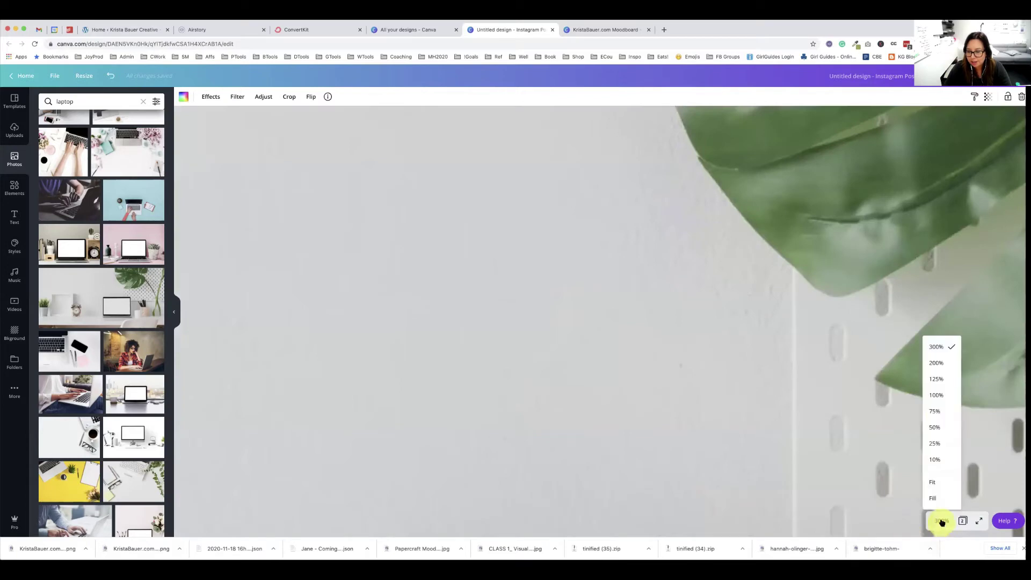
left_click(937, 397)
scroll(868, 414, "down", 2)
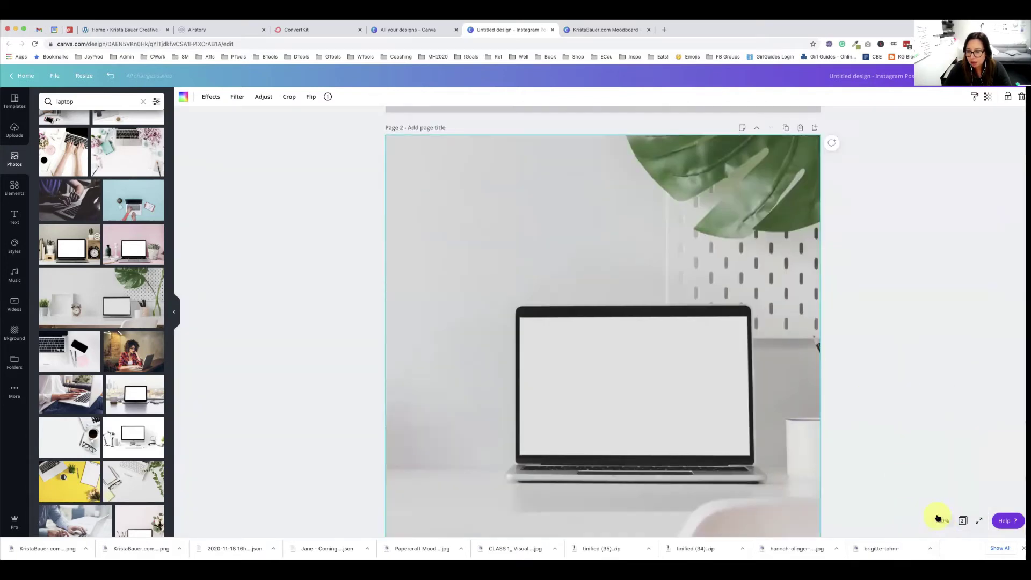
Step: Try to scale and position the uploaded moodboard directly over page 2's laptop screen, and delete it from the page
left_click(941, 520)
left_click(937, 363)
scroll(907, 390, "down", 3)
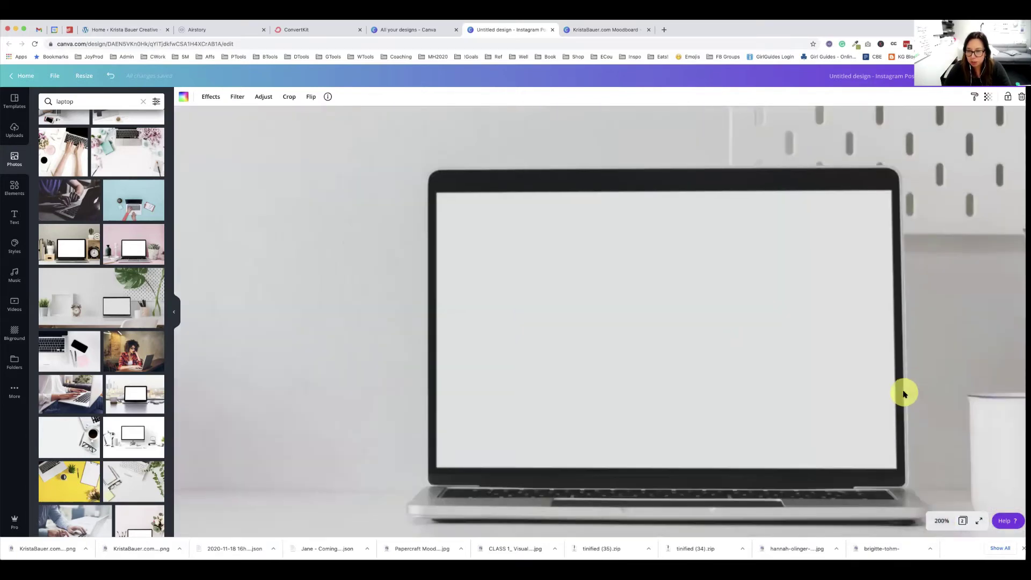
scroll(870, 400, "down", 2)
scroll(857, 400, "right", 2)
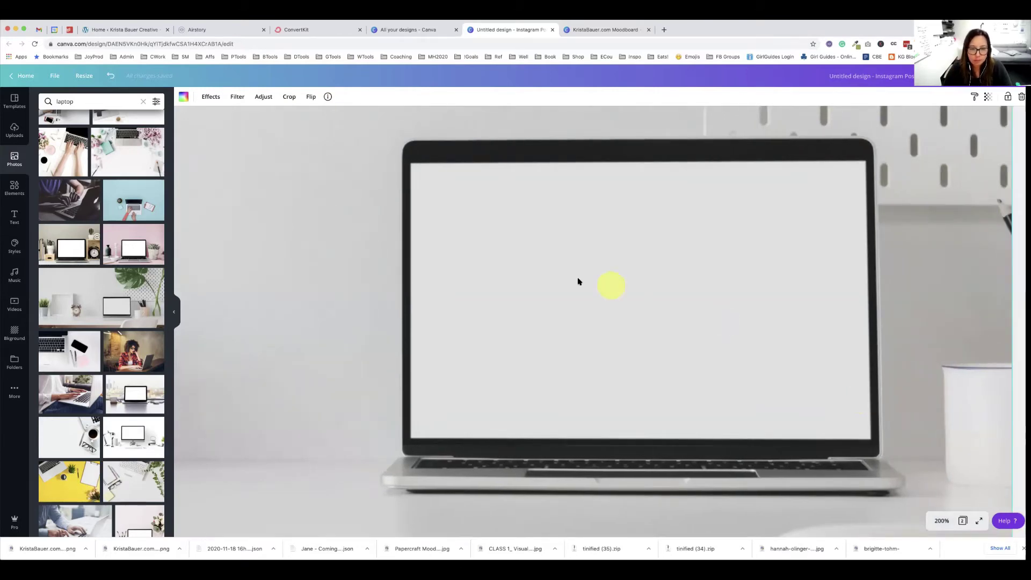
left_click(15, 130)
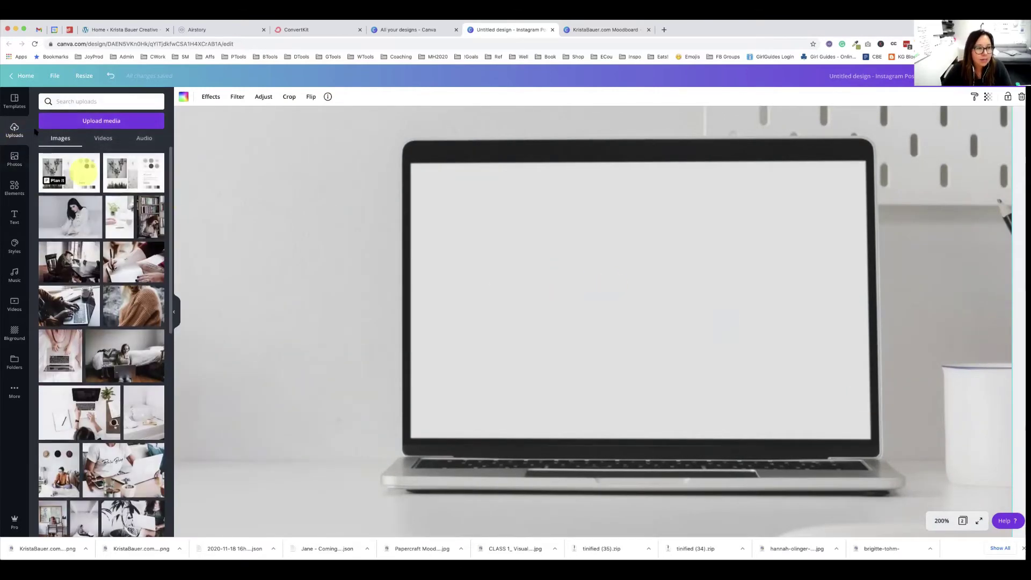
left_click(74, 171)
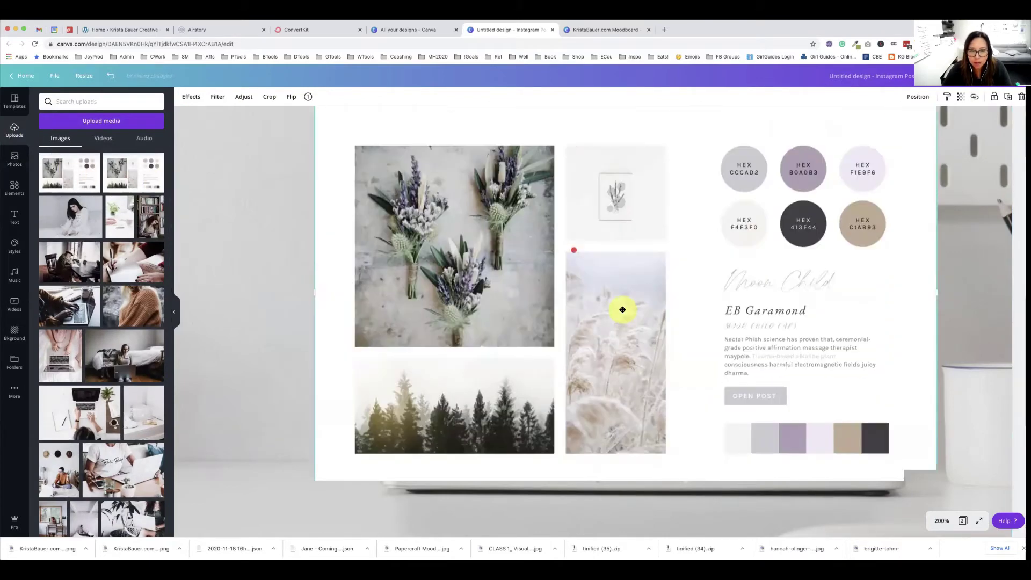
left_click_drag(631, 337, 681, 384)
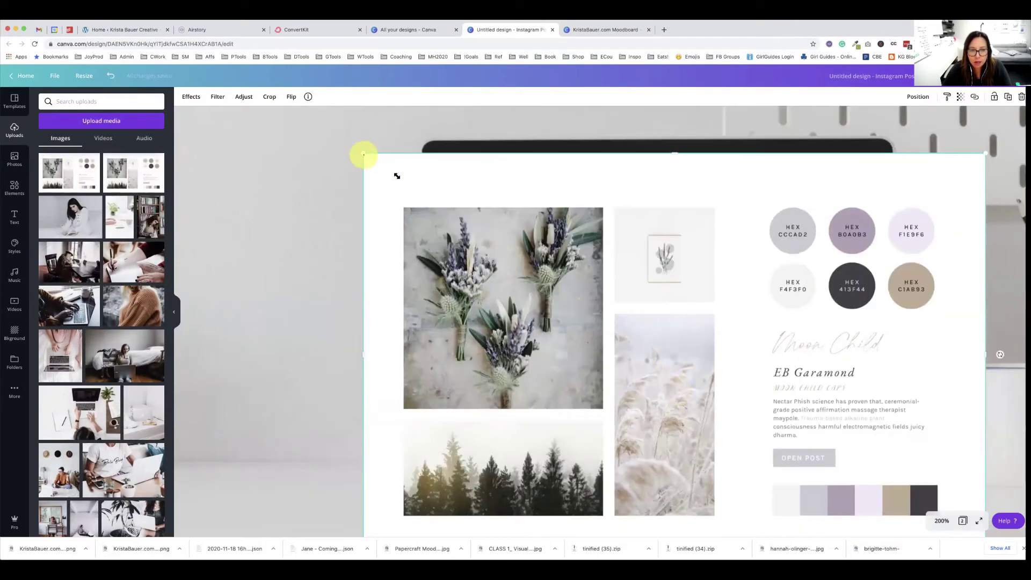
left_click_drag(364, 154, 473, 200)
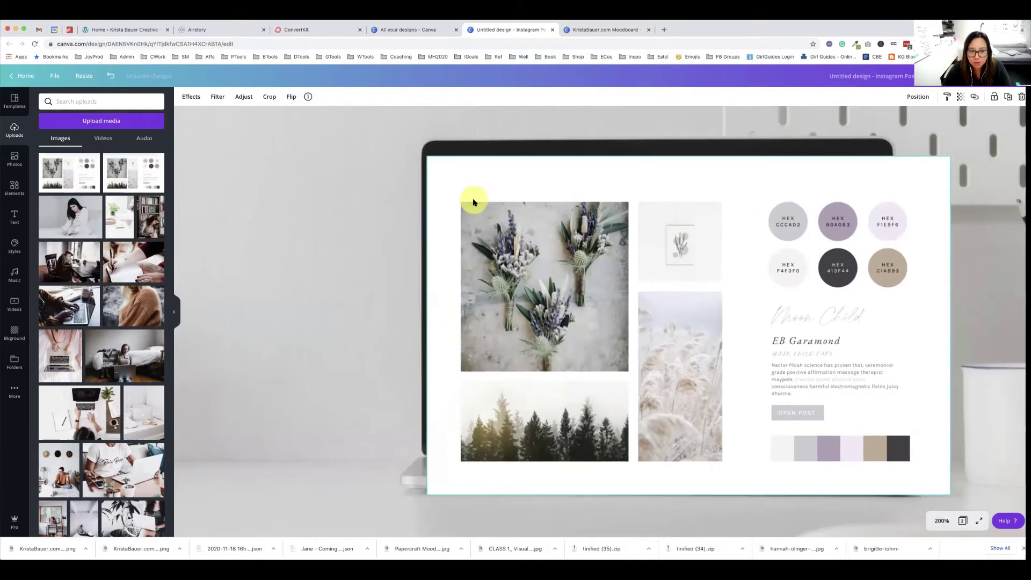
key("Delete")
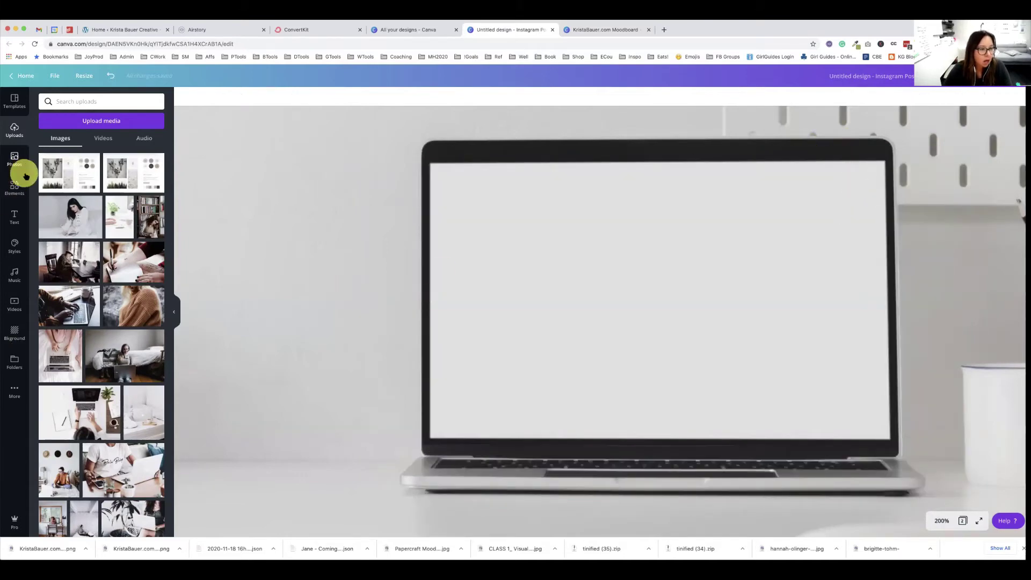
Step: Clear the Frames search, browse the elements to the full set of grids, and add the single-cell grid to page 2
left_click(13, 192)
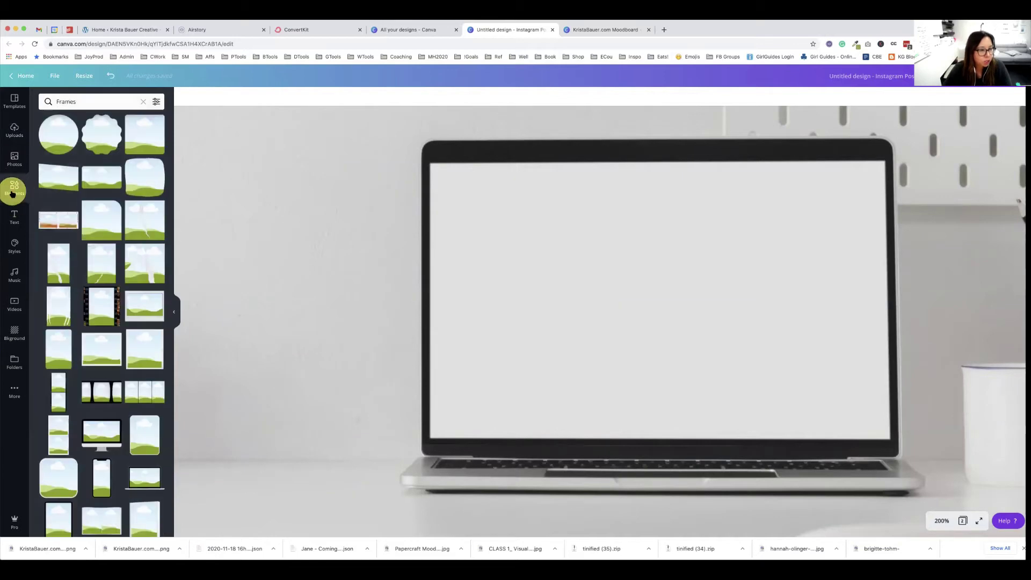
left_click(141, 104)
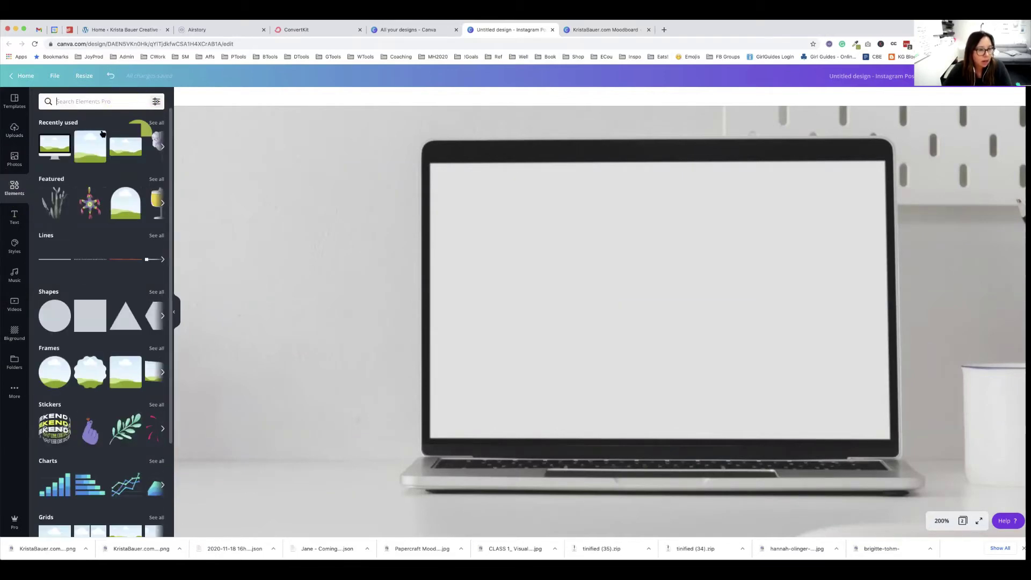
scroll(85, 322, "down", 3)
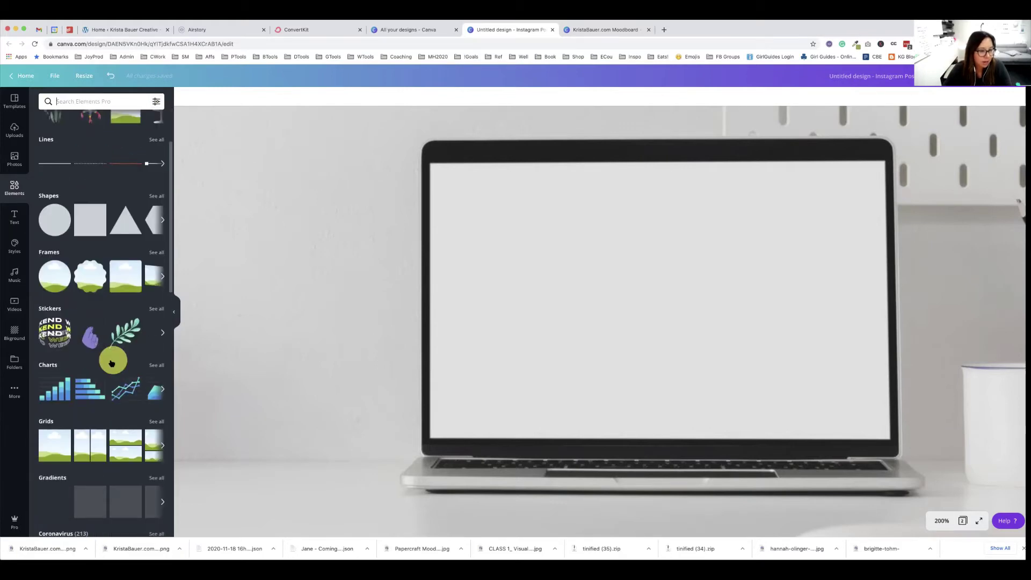
scroll(111, 299, "up", 2)
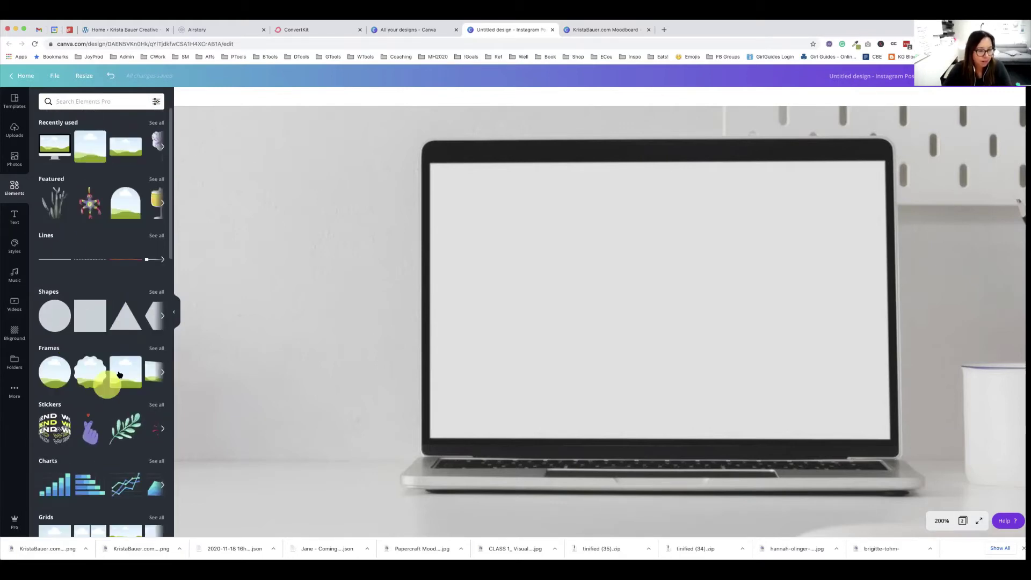
scroll(124, 375, "down", 3)
scroll(126, 382, "down", 2)
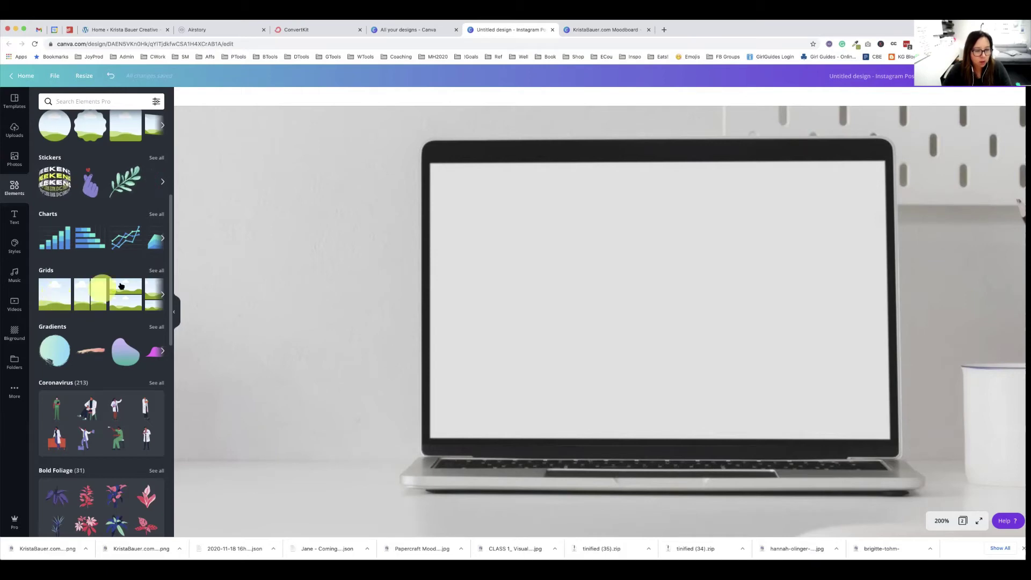
left_click(154, 271)
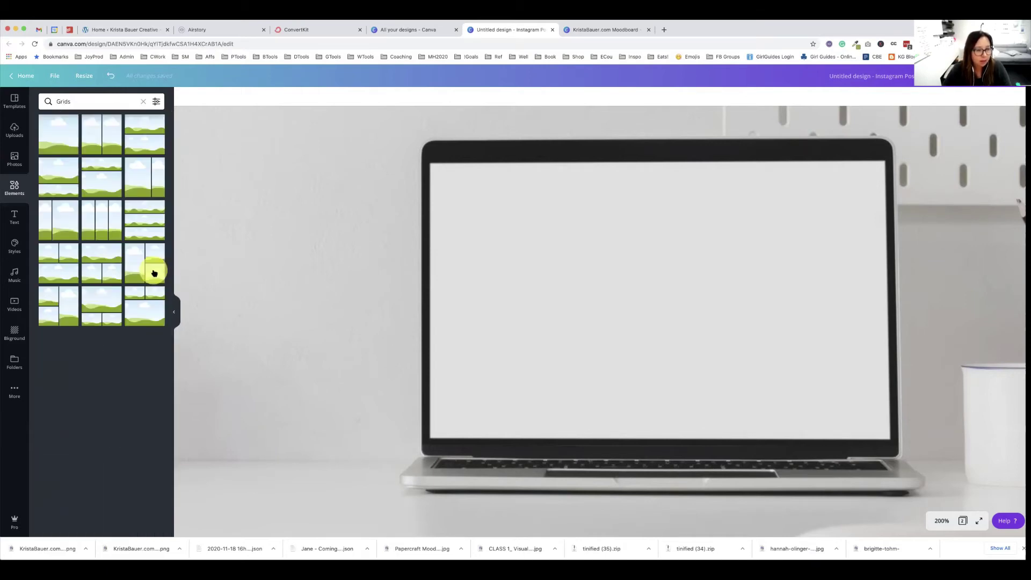
left_click(60, 138)
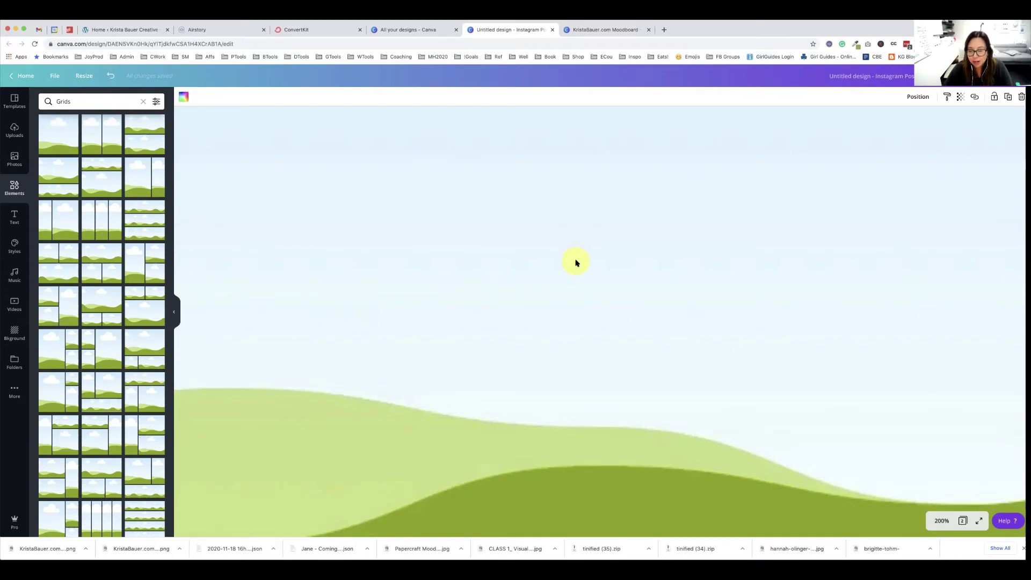
Step: Shrink the full-page grid from its top-left corner to about 795 by 719
left_click(940, 521)
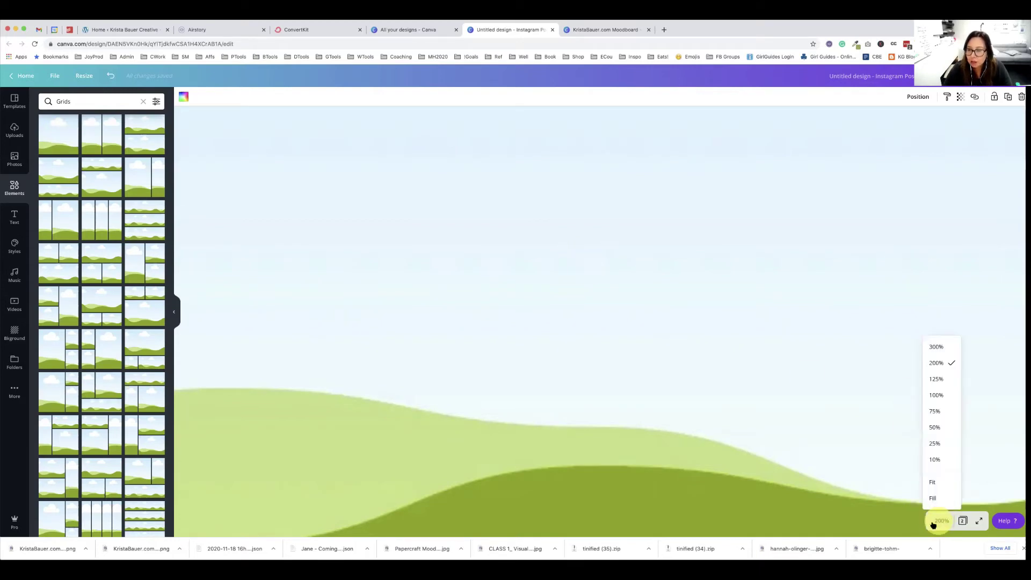
left_click(935, 412)
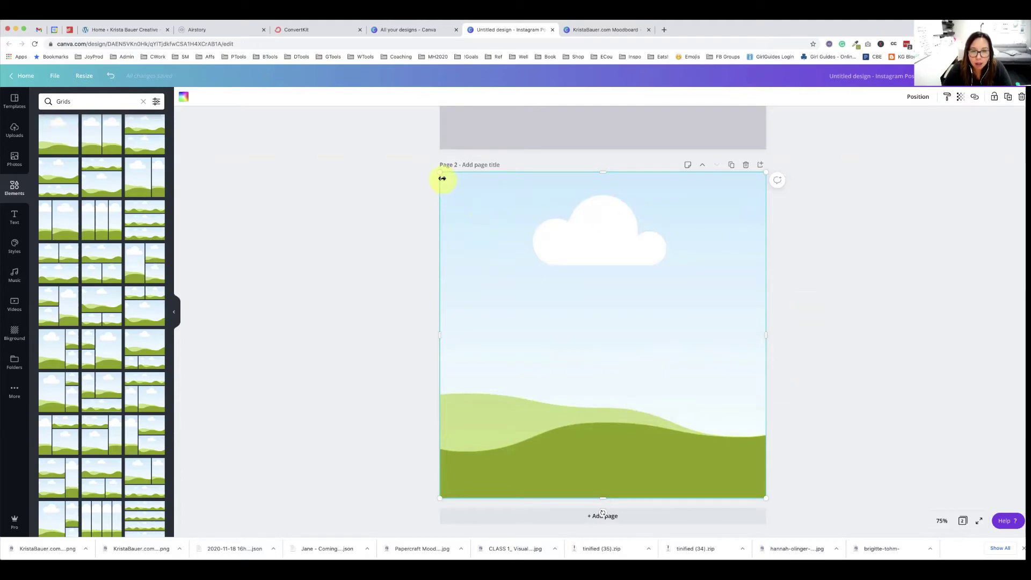
left_click_drag(440, 176, 525, 281)
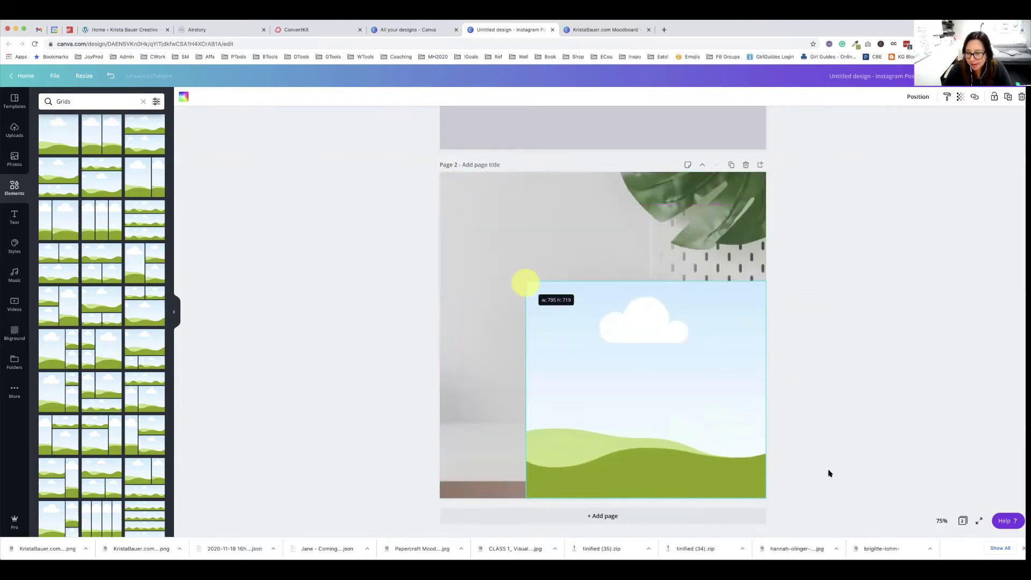
Step: Resize the grid to the width of the laptop screen, move it onto the screen, and shorten it to the screen's lower edge
left_click(940, 520)
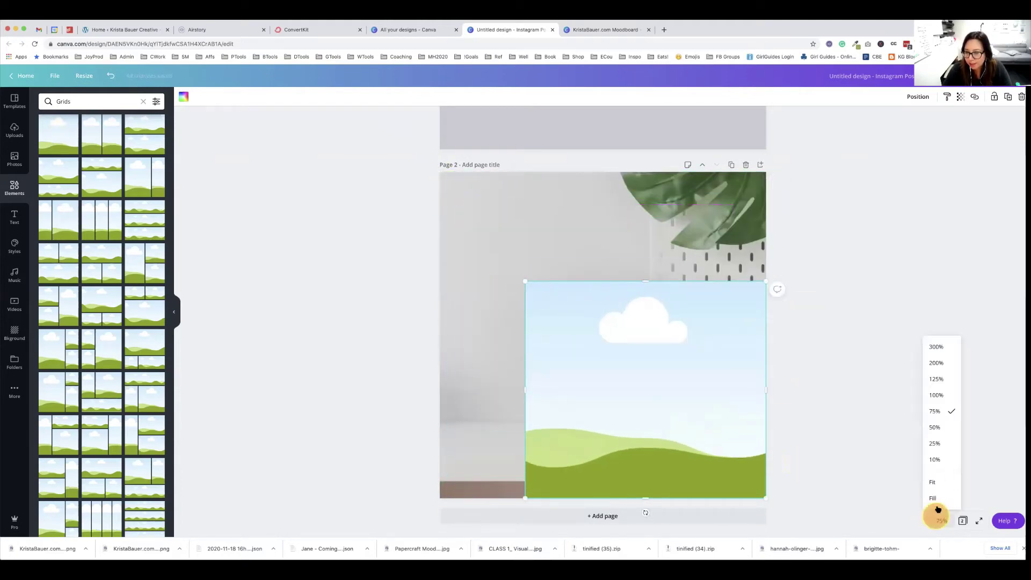
left_click(935, 364)
left_click(940, 520)
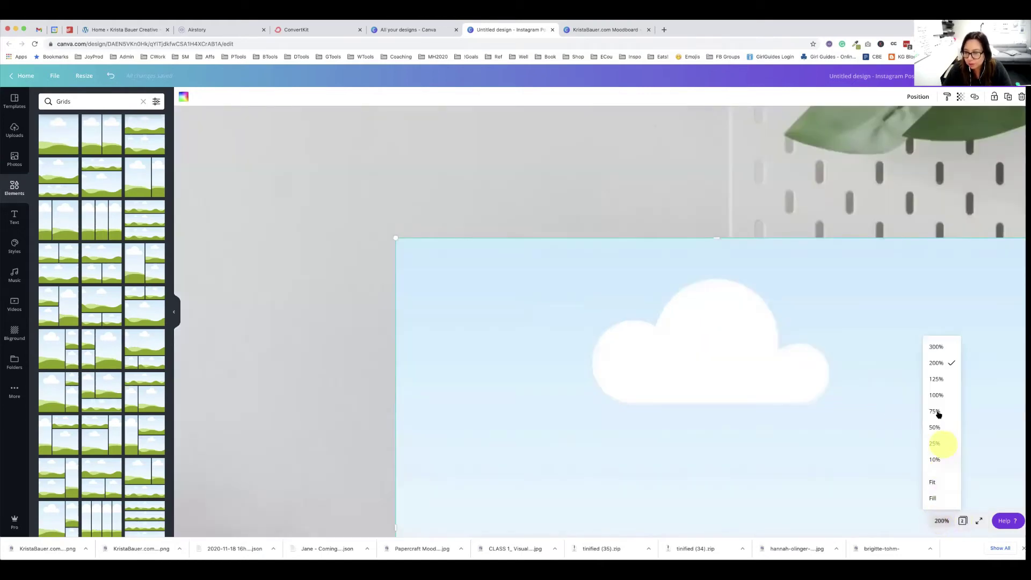
left_click(936, 379)
scroll(747, 309, "down", 3)
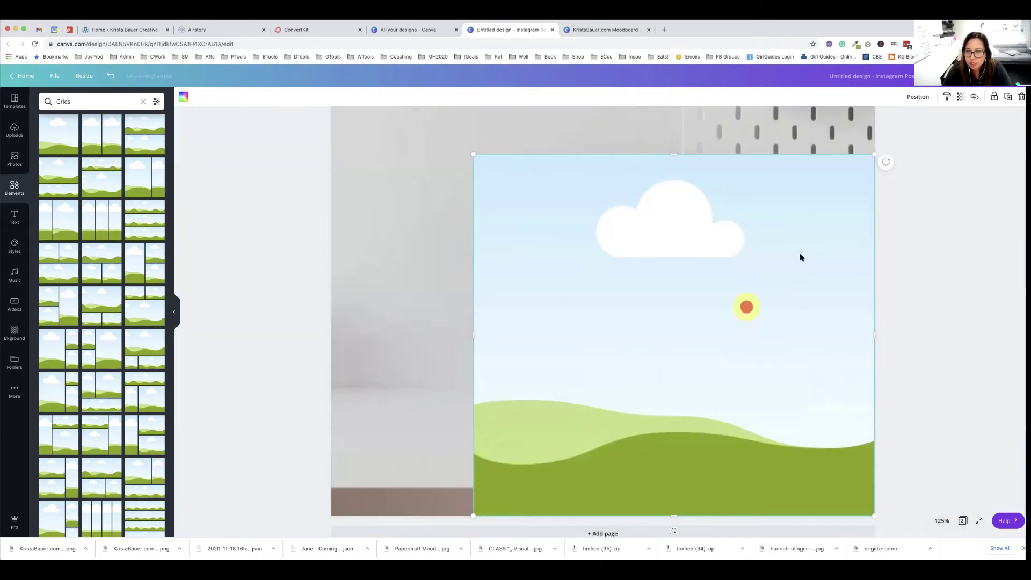
left_click_drag(873, 156, 783, 277)
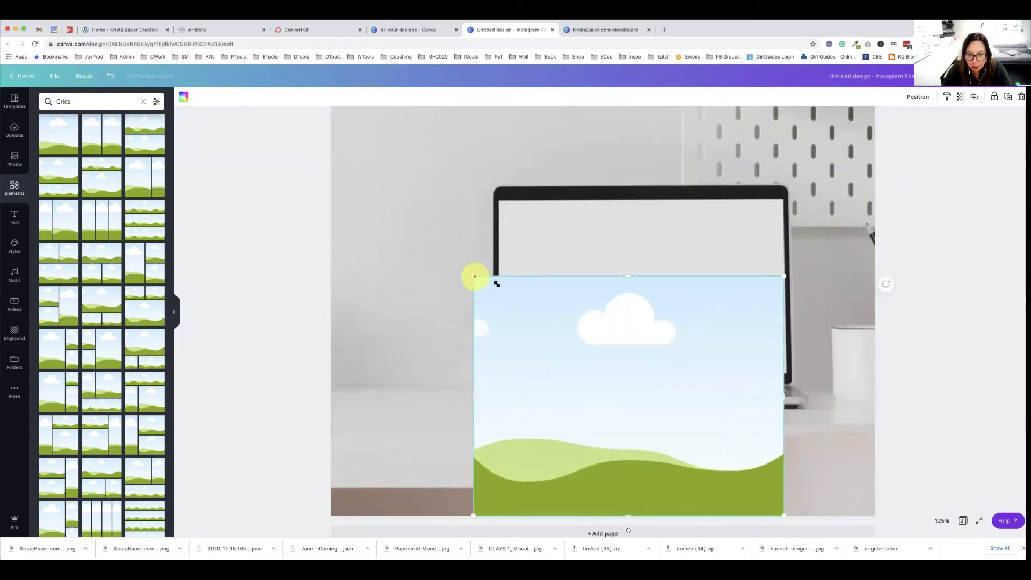
left_click_drag(474, 276, 495, 286)
left_click_drag(648, 352, 647, 265)
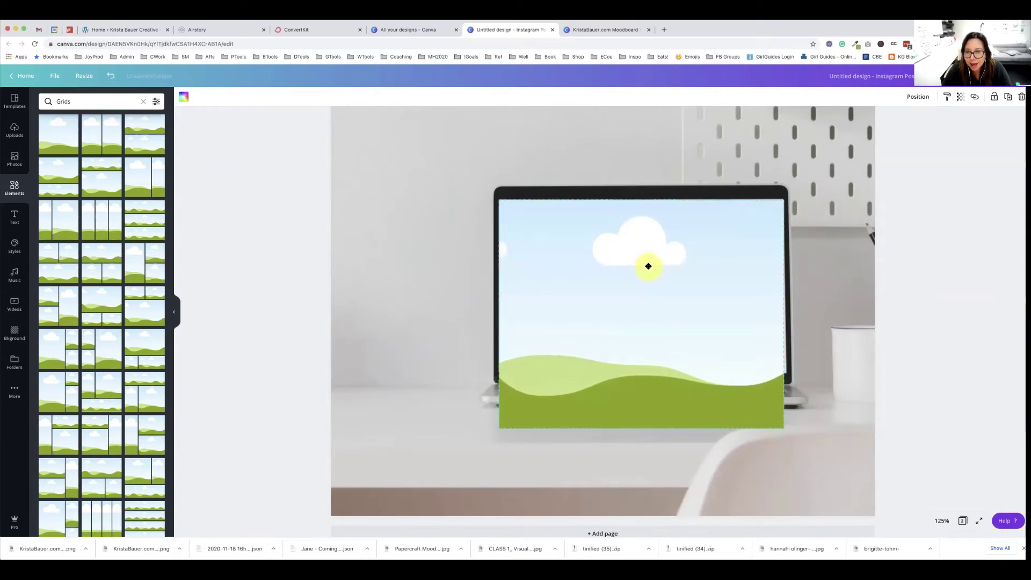
left_click_drag(640, 427, 643, 372)
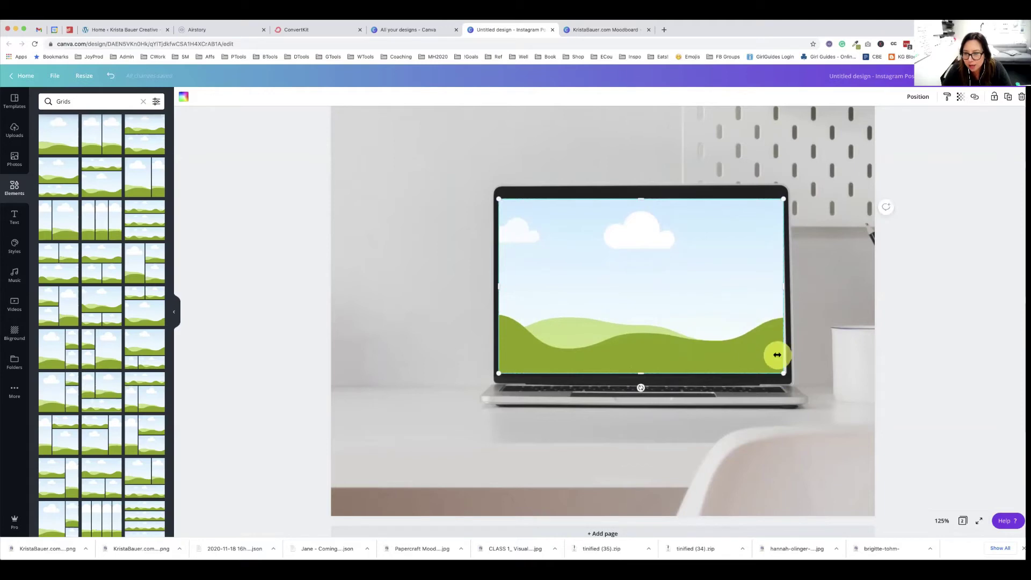
Step: Fine-tune the grid's edges and corners so it matches the laptop screen's borders more closely
left_click_drag(643, 386, 649, 358)
left_click_drag(640, 200, 642, 200)
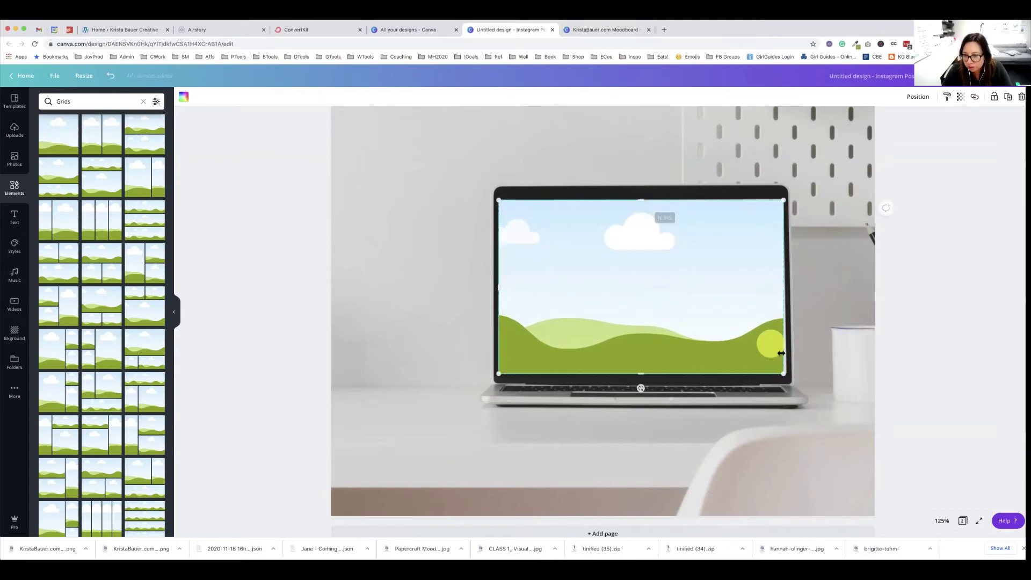
left_click_drag(785, 374, 787, 375)
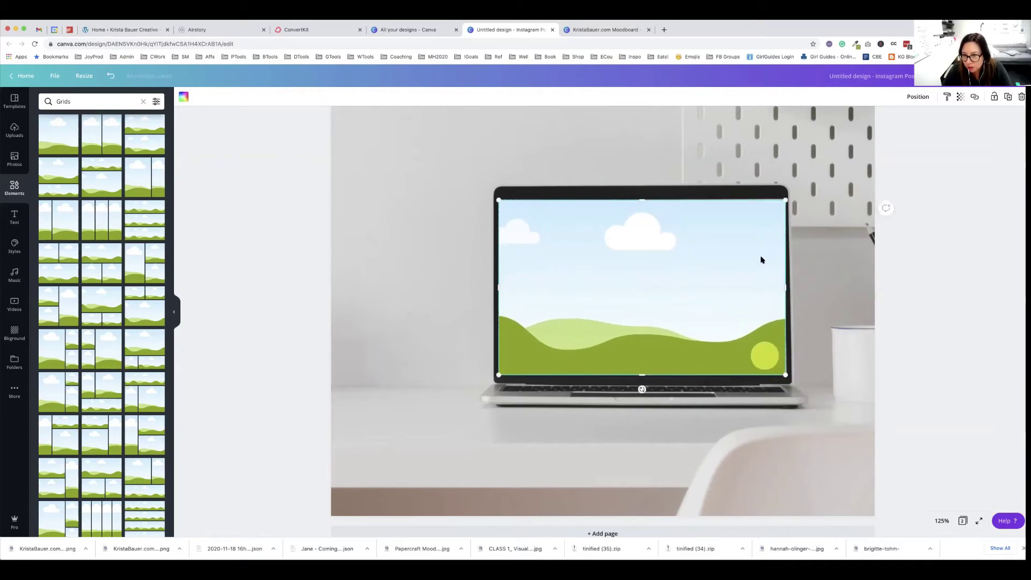
left_click_drag(781, 201, 779, 204)
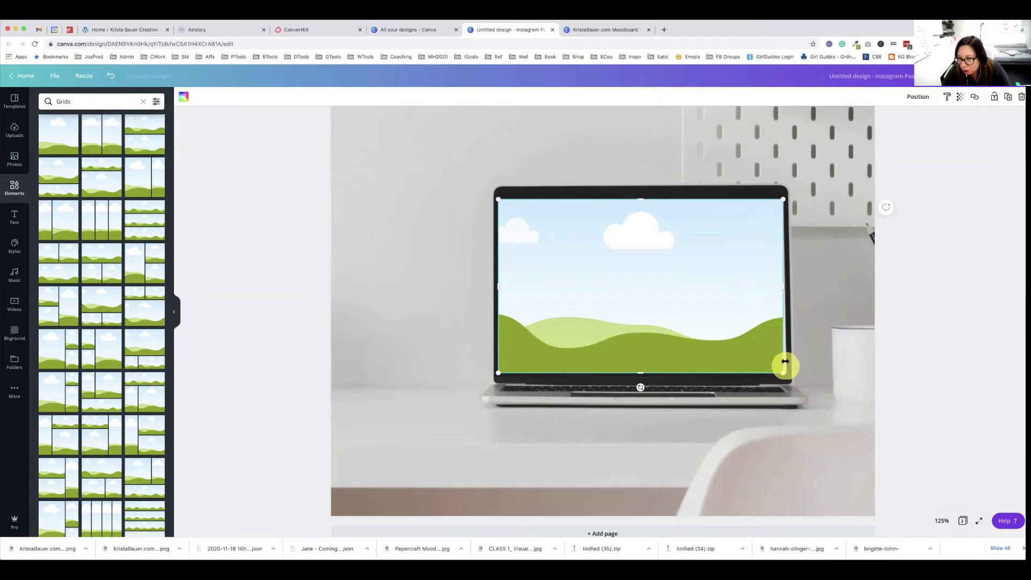
Step: Try rotating the grid slightly to match the laptop's angle, and nudge the grid right against the screen's right bezel
left_click(942, 520)
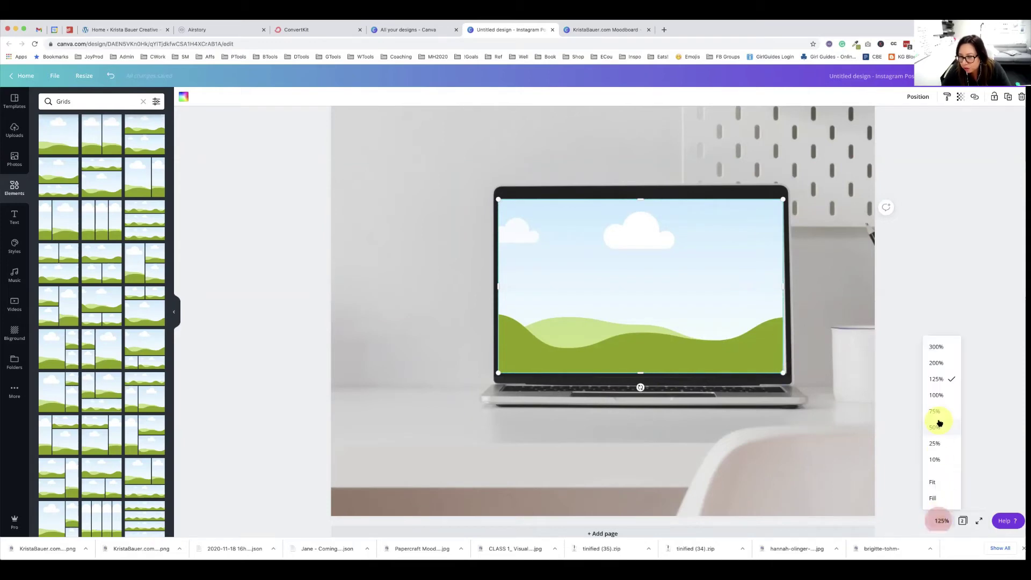
left_click(937, 364)
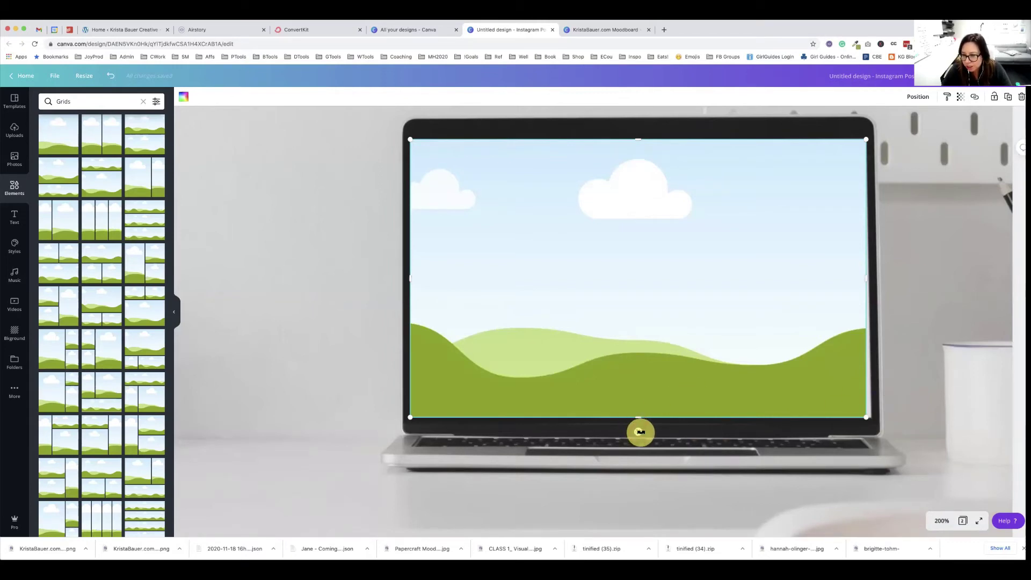
left_click_drag(641, 432, 659, 433)
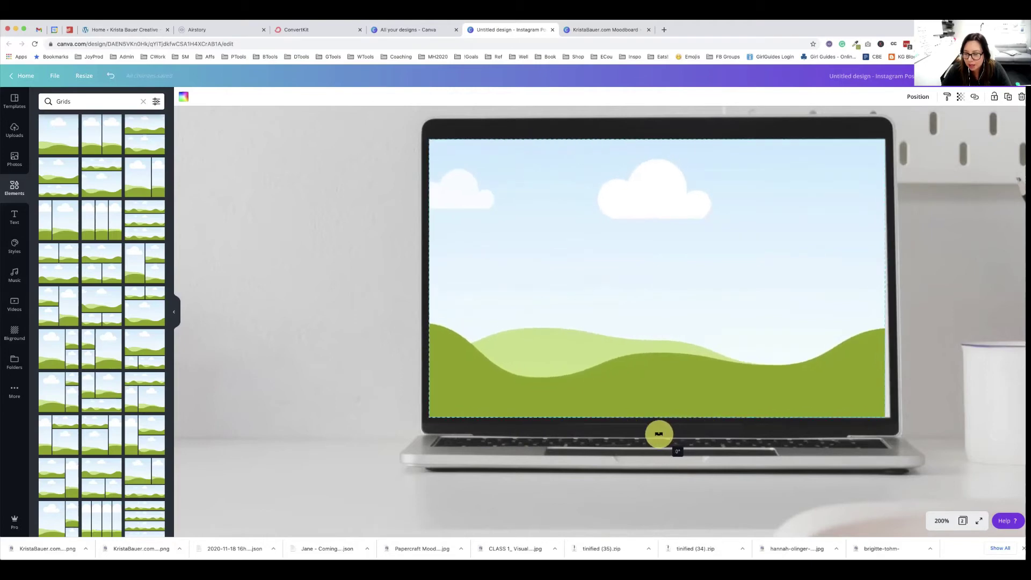
key("Right")
key("Right")
key("Right")
key("Right")
key("Right")
key("Right")
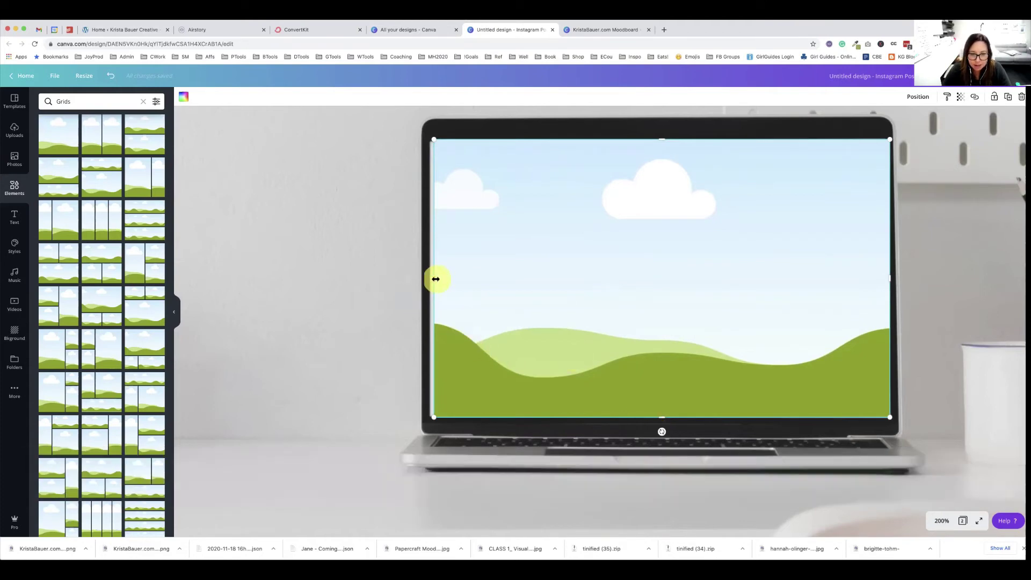
Step: Extend the grid's left edge to the bezel, trim its top-right corner inward, and nudge it up to the screen's top edge
left_click_drag(431, 279, 430, 280)
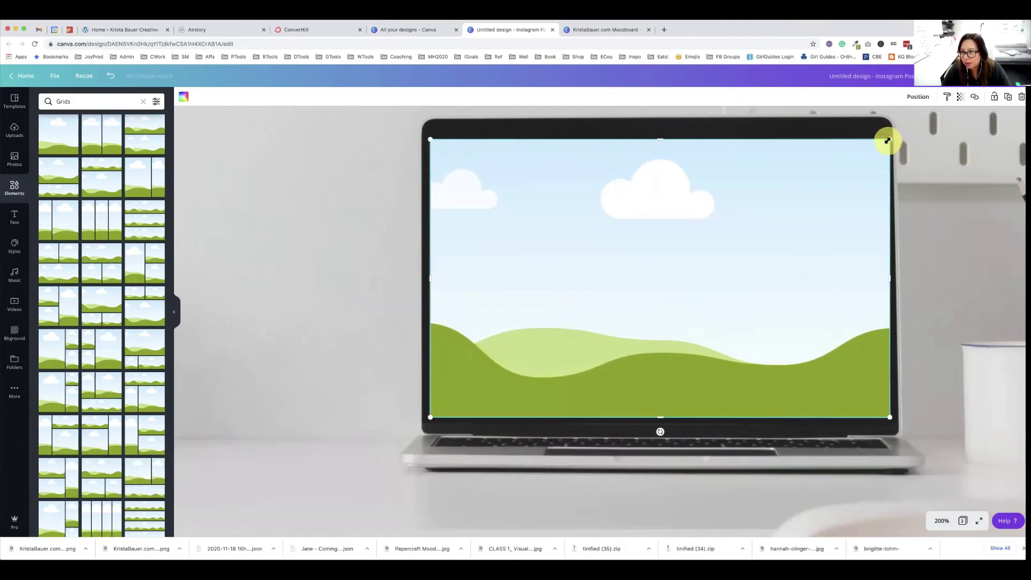
left_click_drag(887, 140, 886, 143)
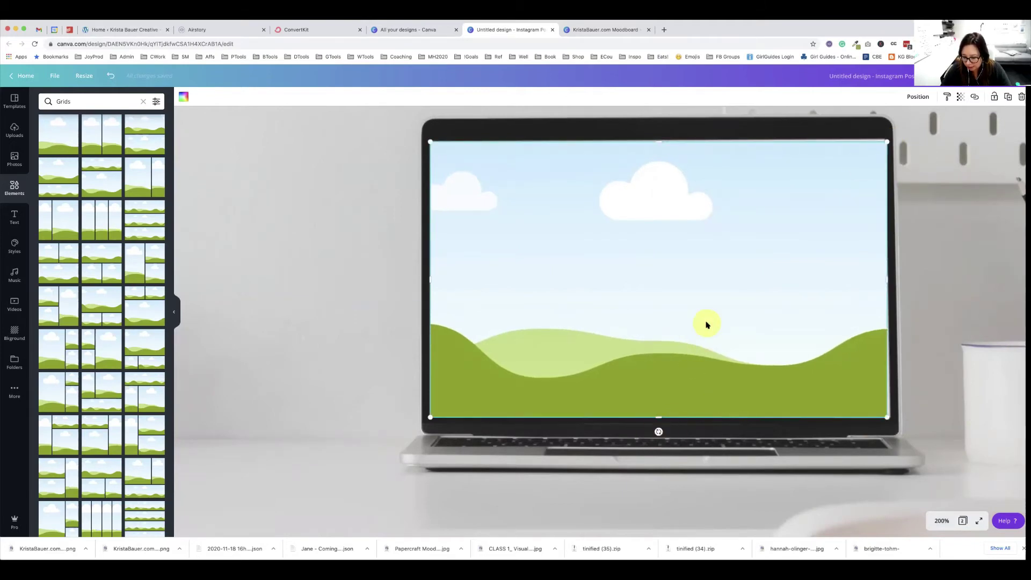
key("Up")
key("Up")
key("Up")
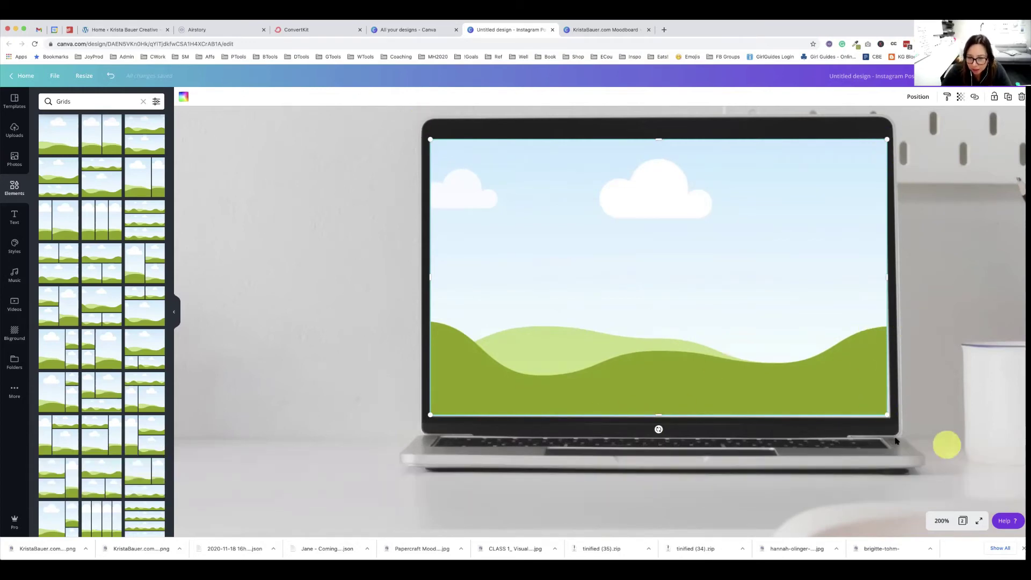
left_click(949, 326)
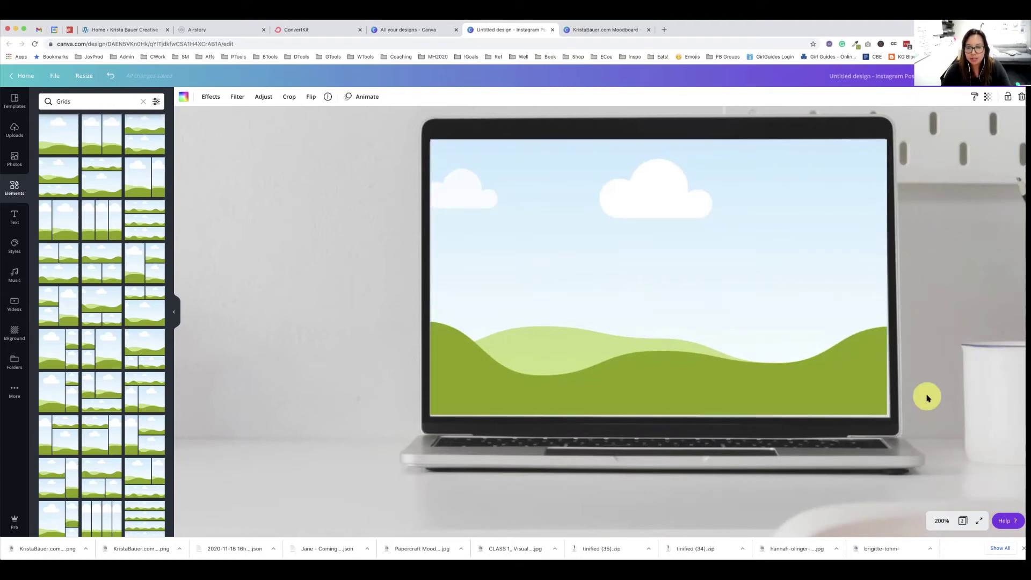
left_click(661, 323)
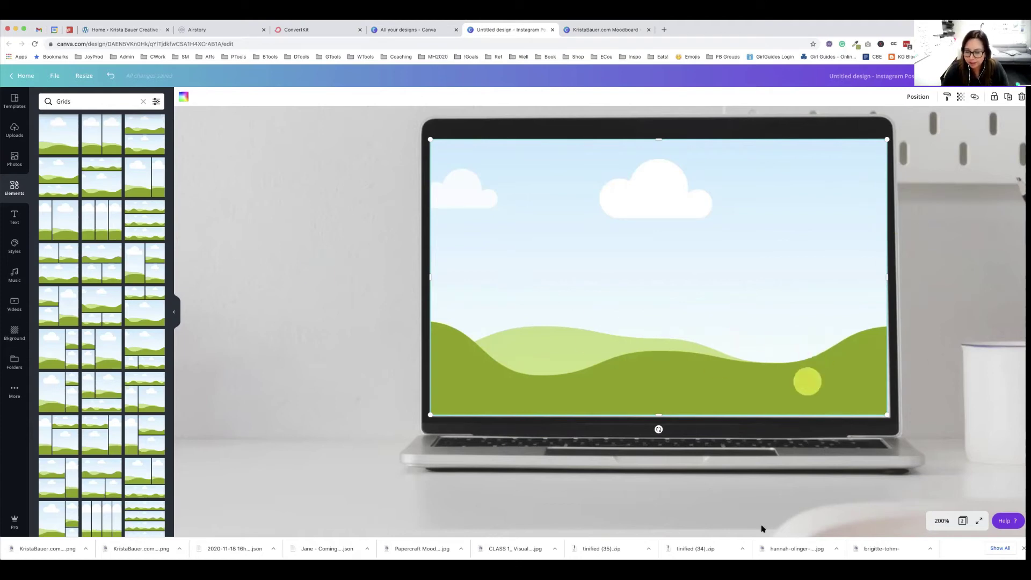
Step: Fill the grid on the laptop screen of page 2 with the uploaded moodboard image
left_click(940, 521)
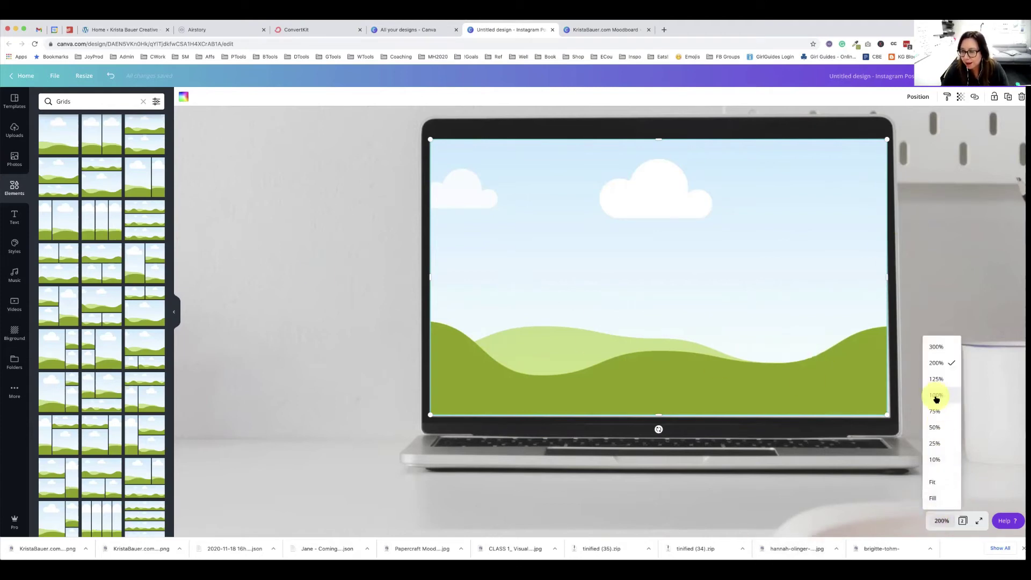
left_click(936, 395)
left_click(945, 529)
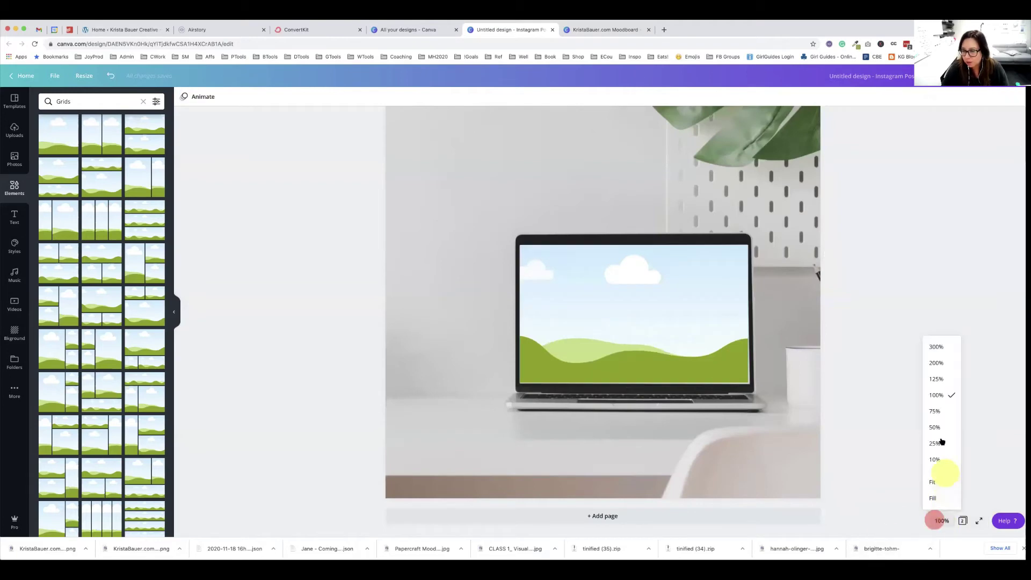
left_click(931, 412)
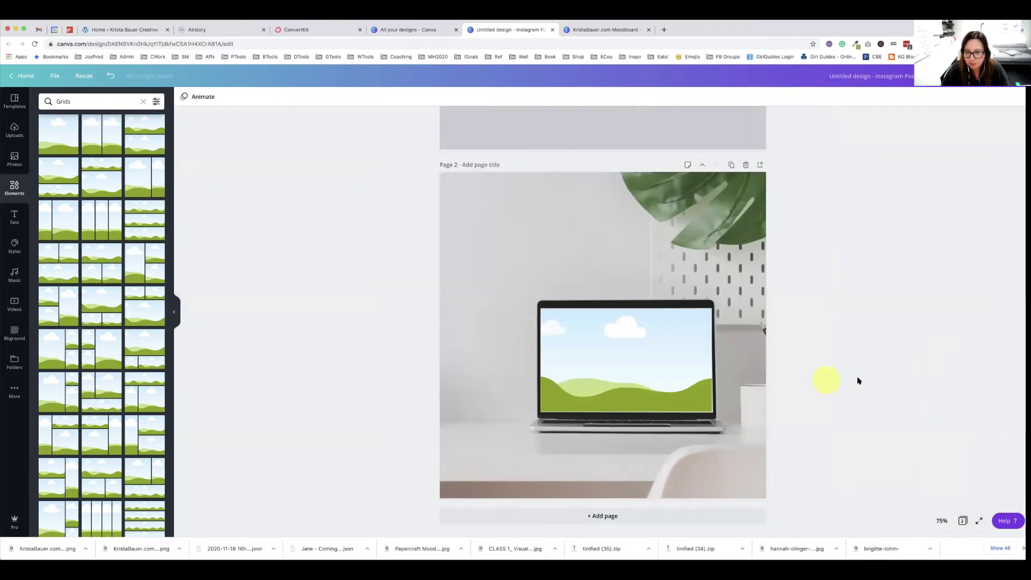
left_click(12, 129)
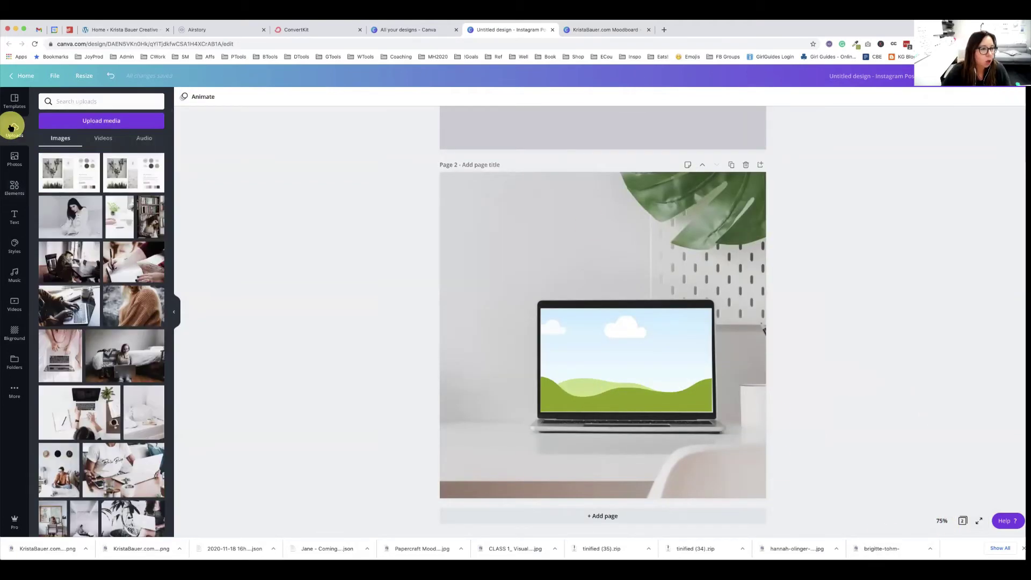
left_click(55, 169)
left_click_drag(144, 199, 559, 352)
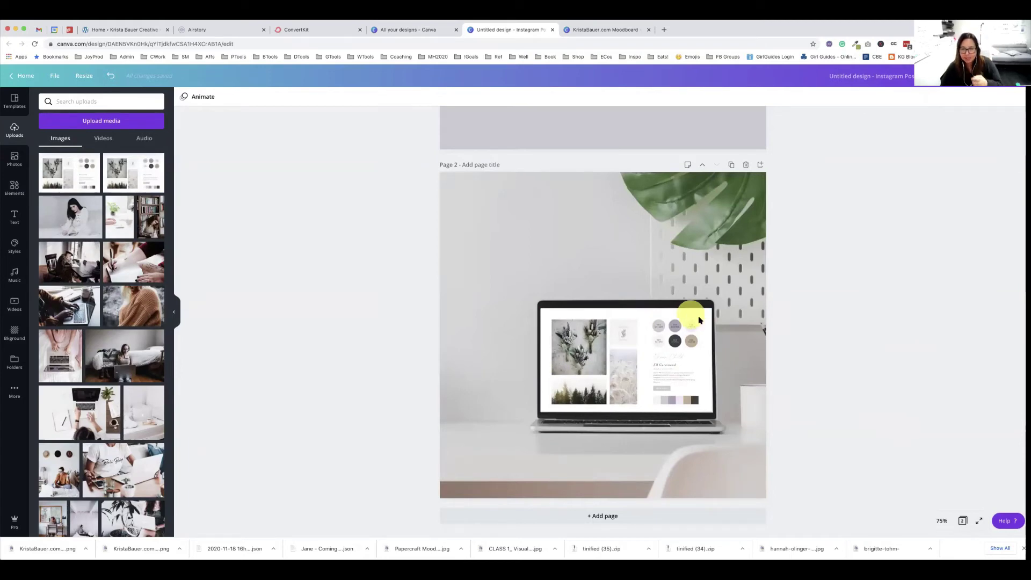
Step: Trim the moodboard grid's top-right corner slightly inward, checking its fit against the laptop bezel up close
left_click(937, 523)
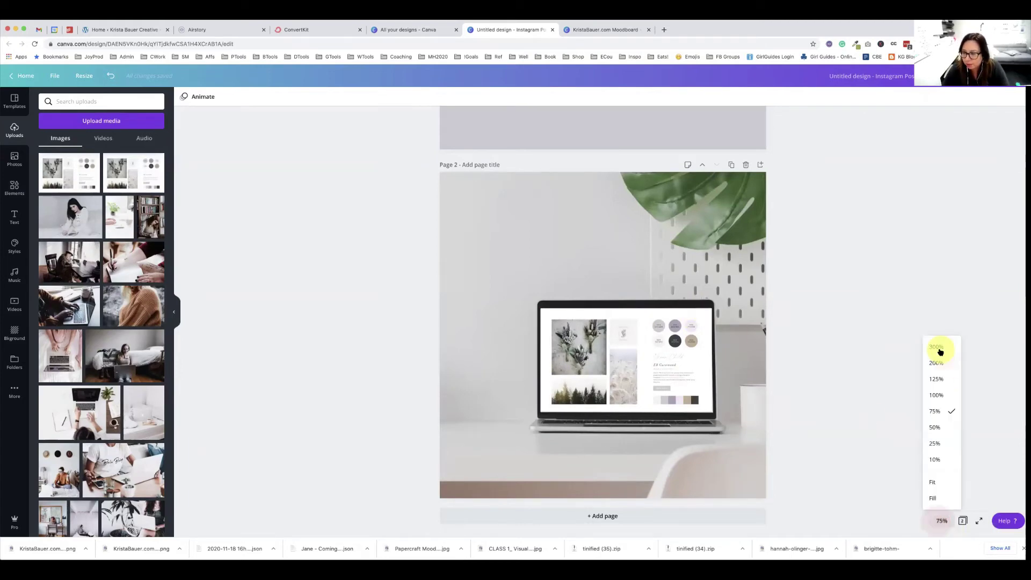
left_click(939, 397)
left_click(941, 521)
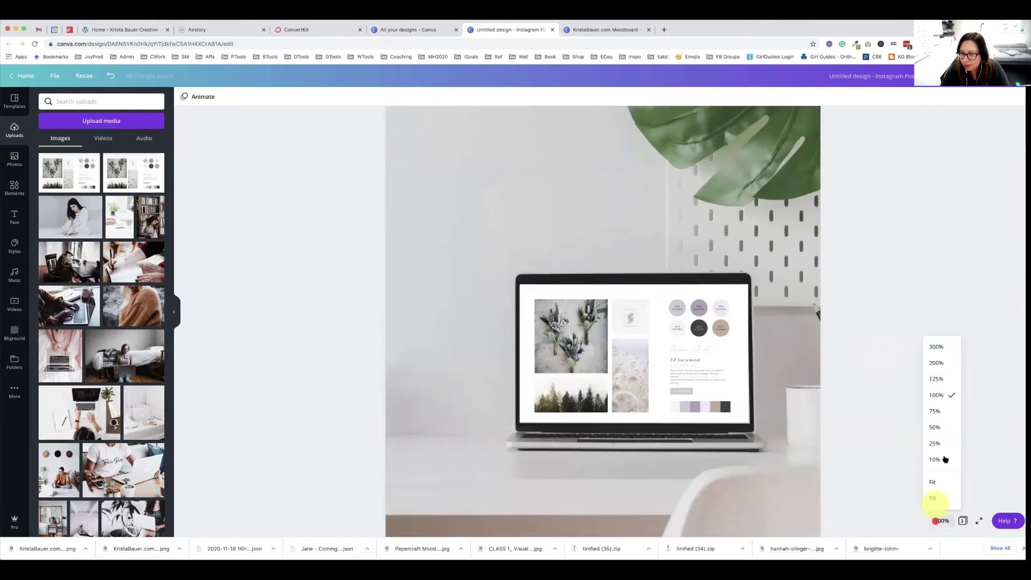
left_click(942, 363)
left_click(825, 320)
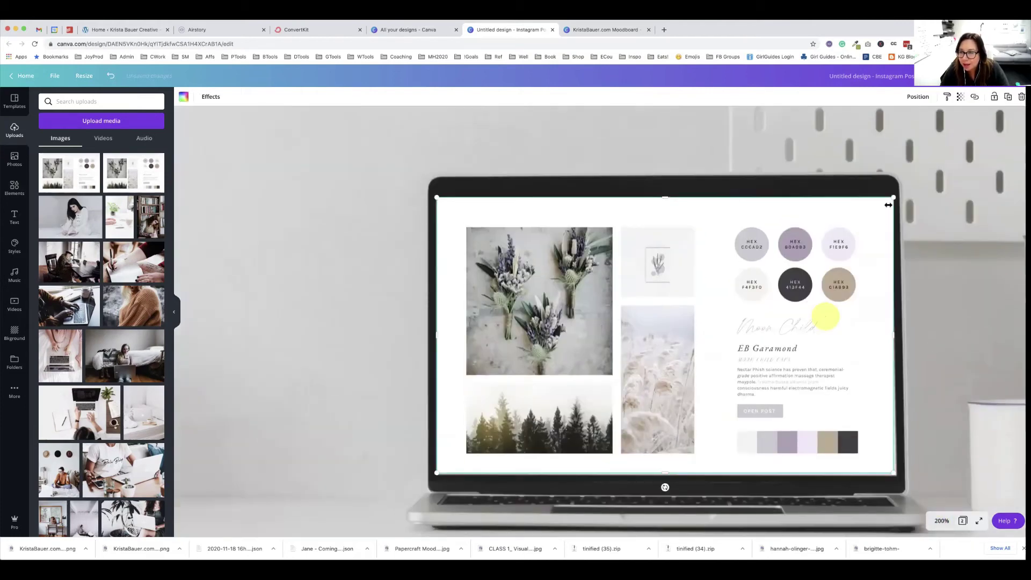
left_click_drag(892, 197, 890, 200)
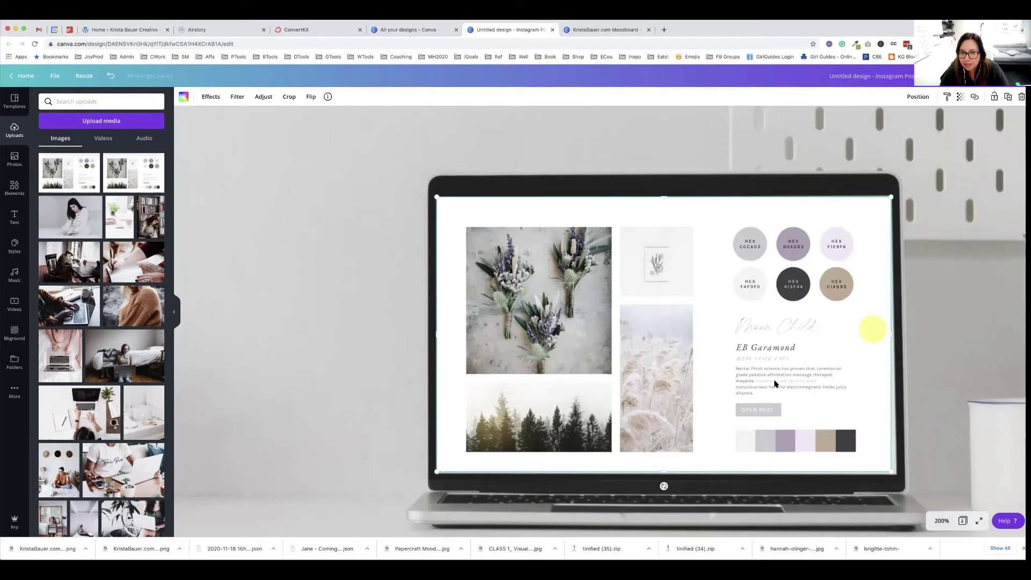
Step: Try tilting the moodboard grid by -1° to match the laptop's angle, nudging it right and down
left_click_drag(665, 483, 666, 486)
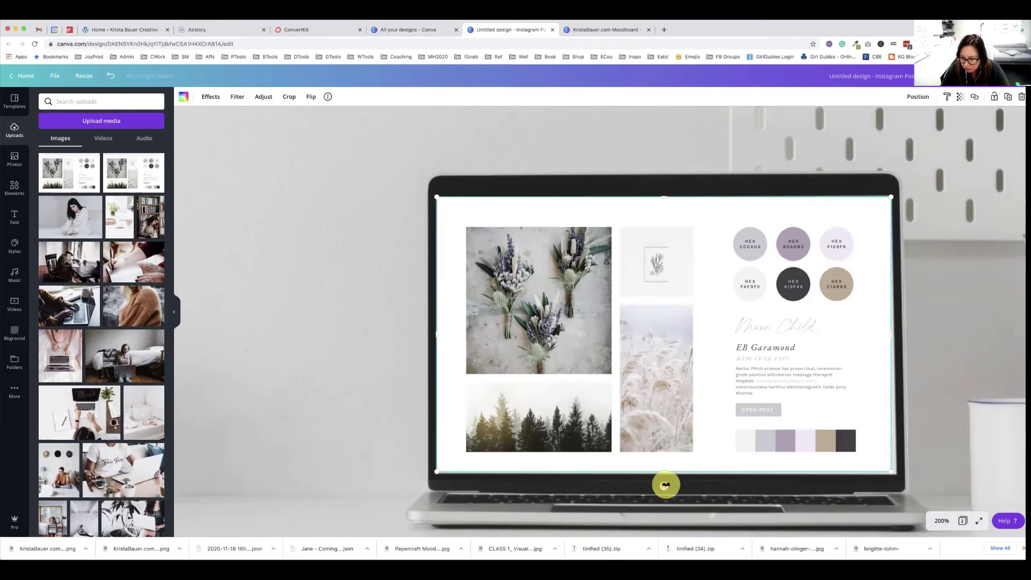
left_click_drag(666, 484, 668, 484)
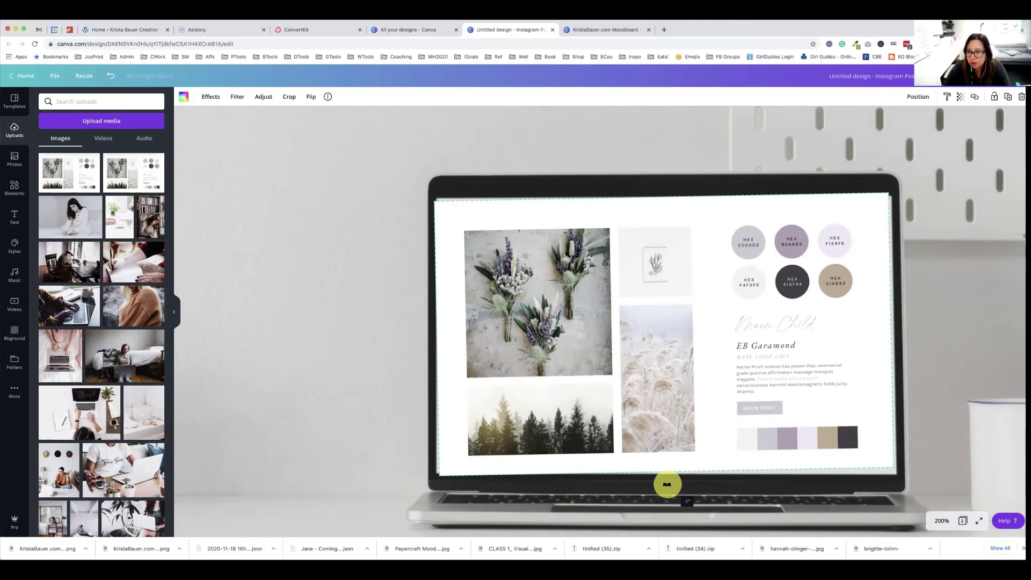
left_click_drag(667, 484, 667, 485)
key("Right")
key("Right")
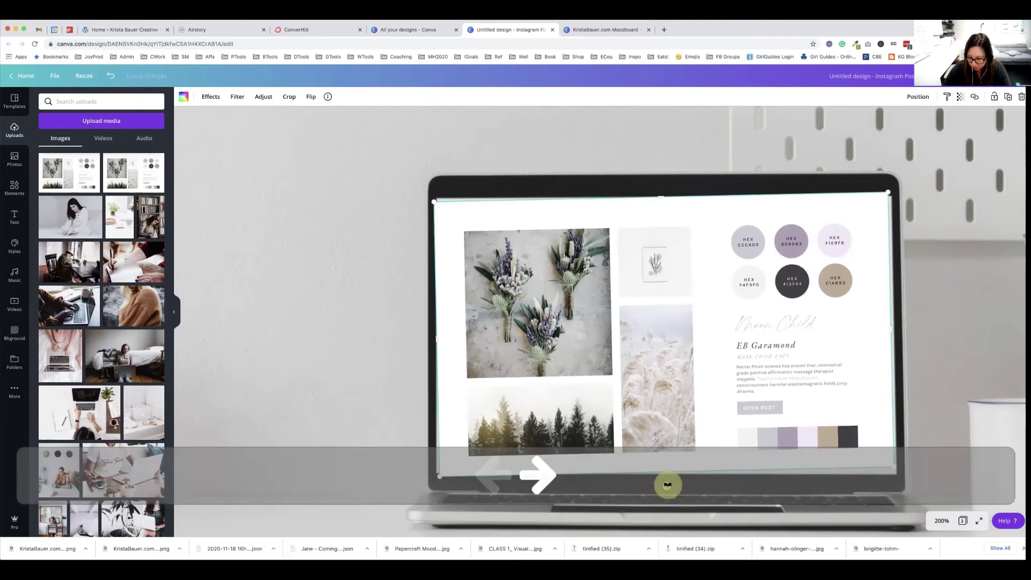
key("Down")
key("Down")
key("Down")
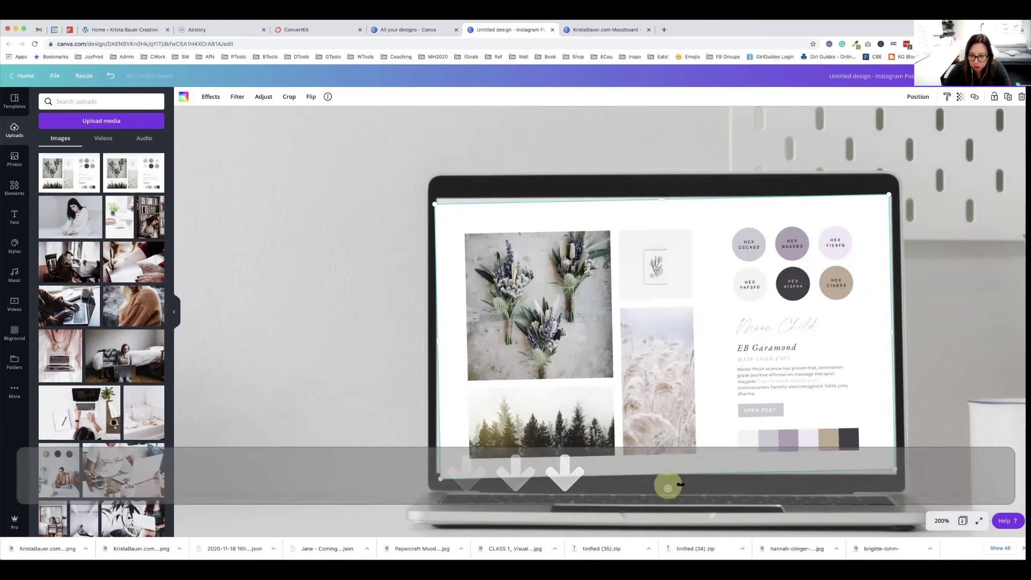
Step: Reset the moodboard grid's rotation to 0° and nudge it up to the laptop screen's top edge
left_click_drag(669, 488, 667, 490)
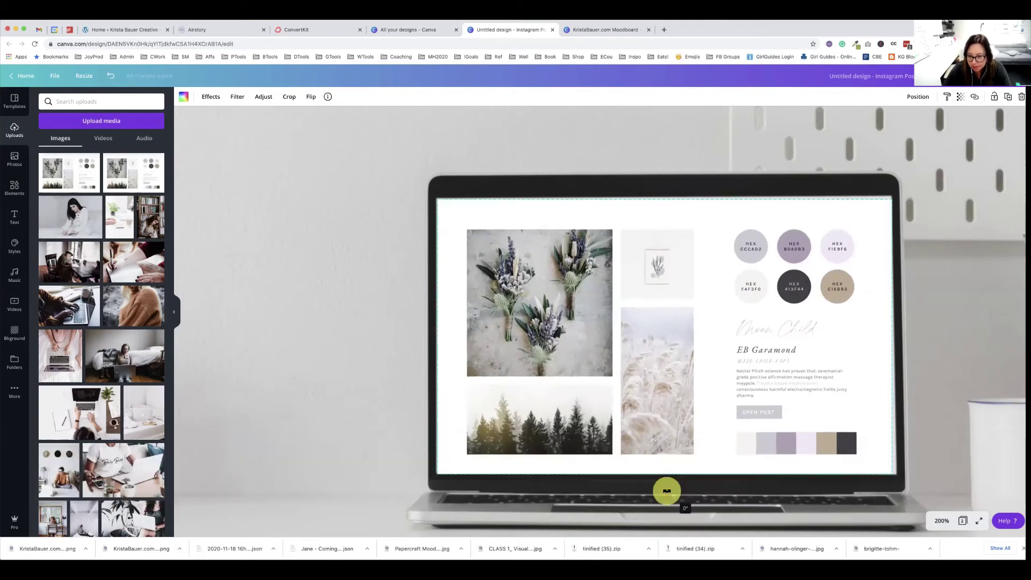
left_click(710, 423)
key("Up")
key("Up")
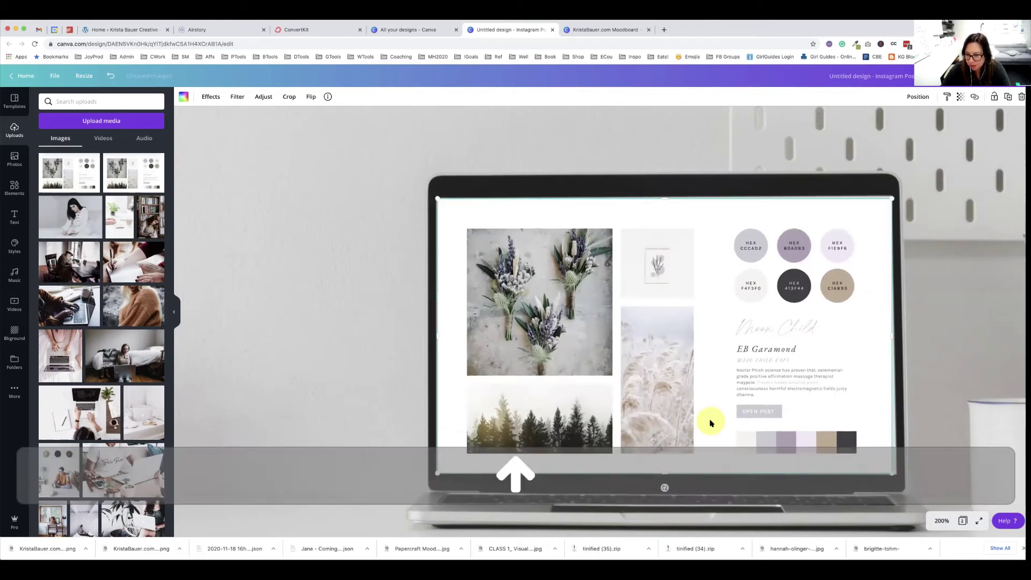
left_click(946, 344)
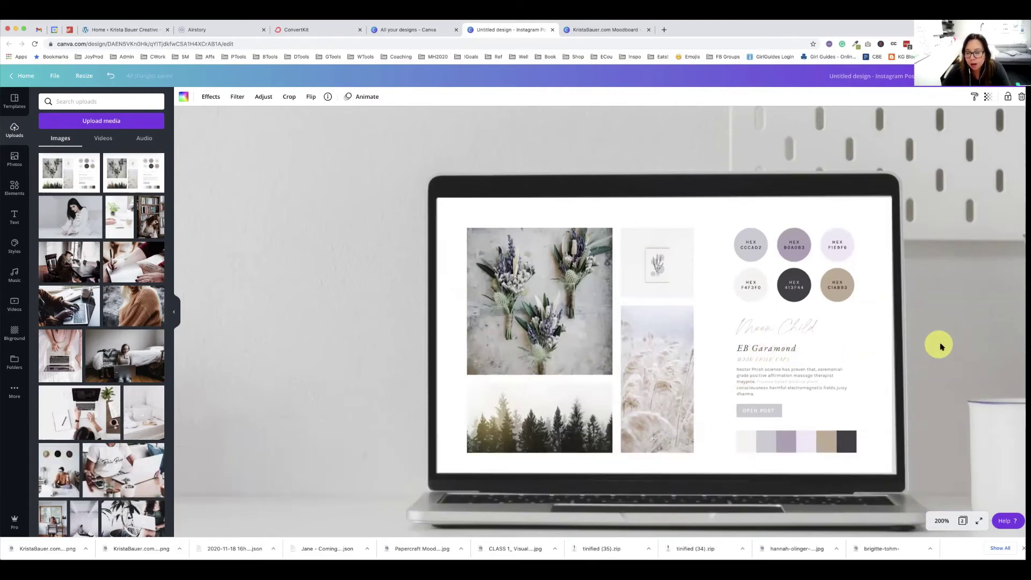
Step: Shrink the moodboard grid slightly from its top-right corner, and nudge it up and right to centre it within the laptop bezel
left_click(942, 521)
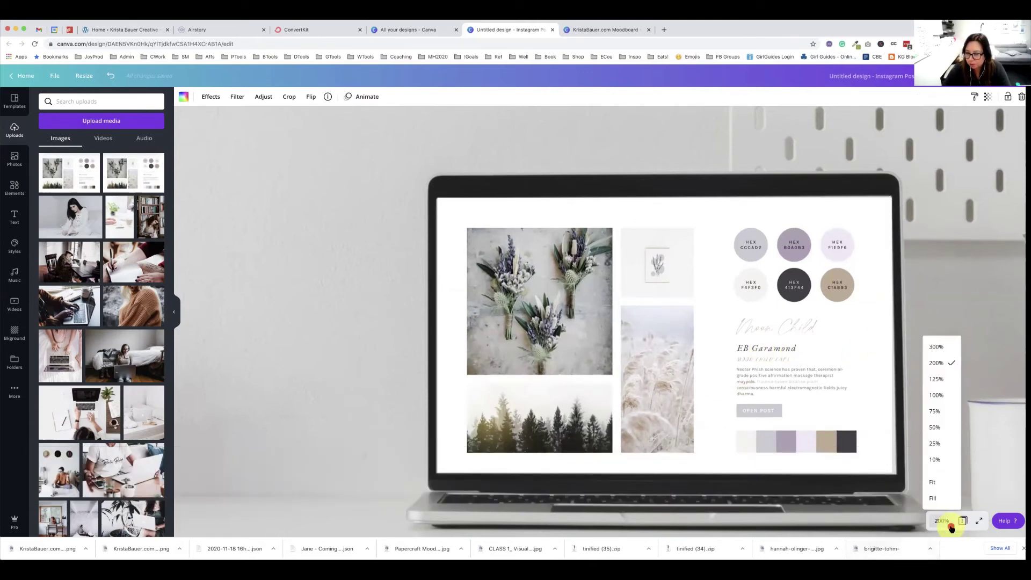
left_click(935, 412)
left_click(938, 418)
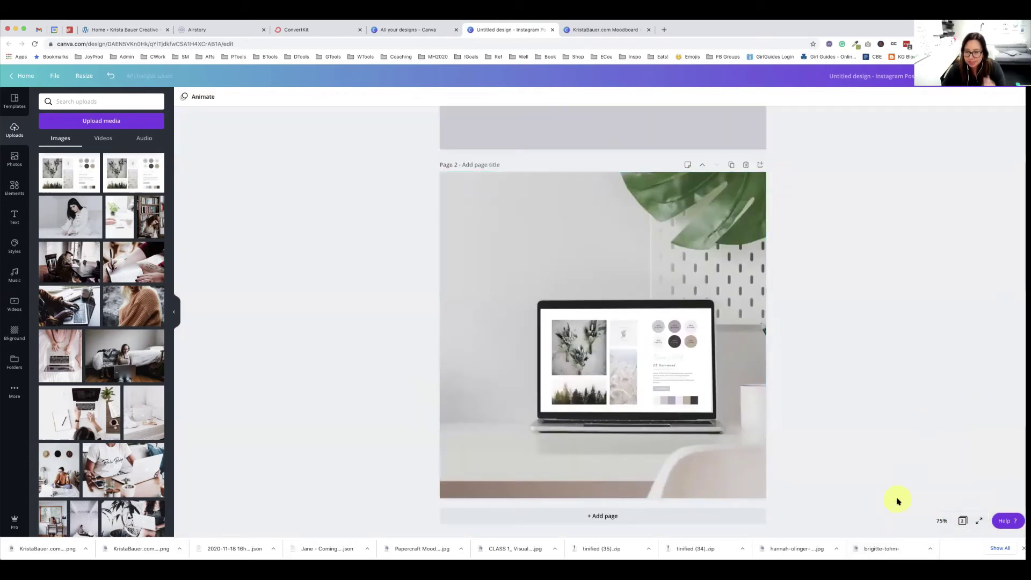
left_click(934, 520)
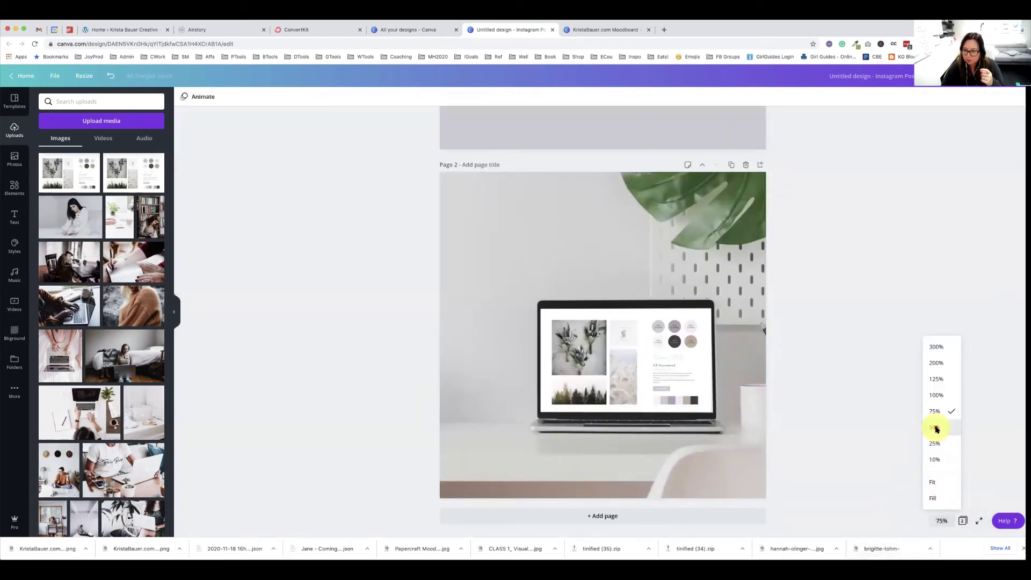
left_click(936, 429)
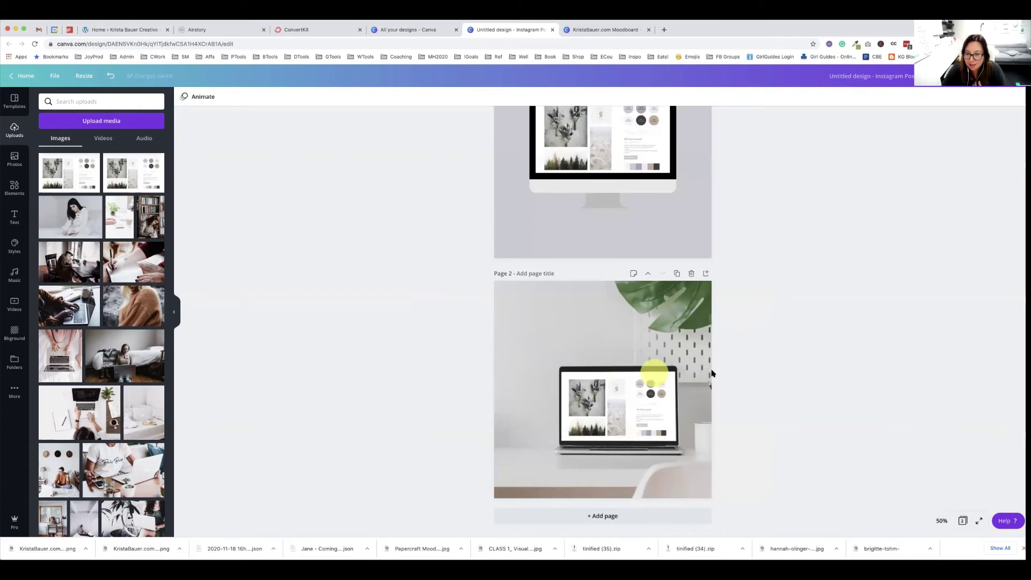
left_click(622, 409)
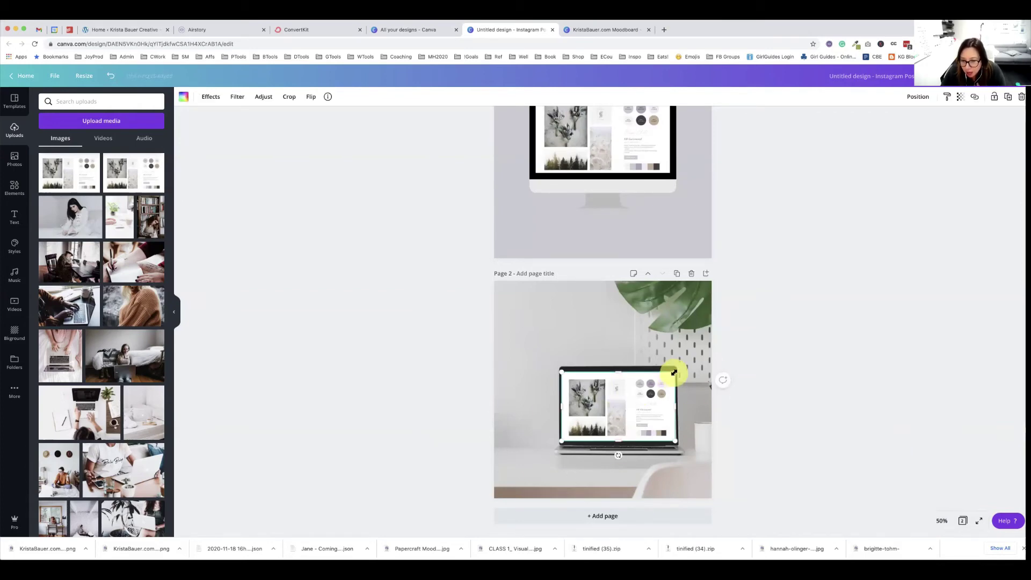
left_click_drag(674, 372, 673, 375)
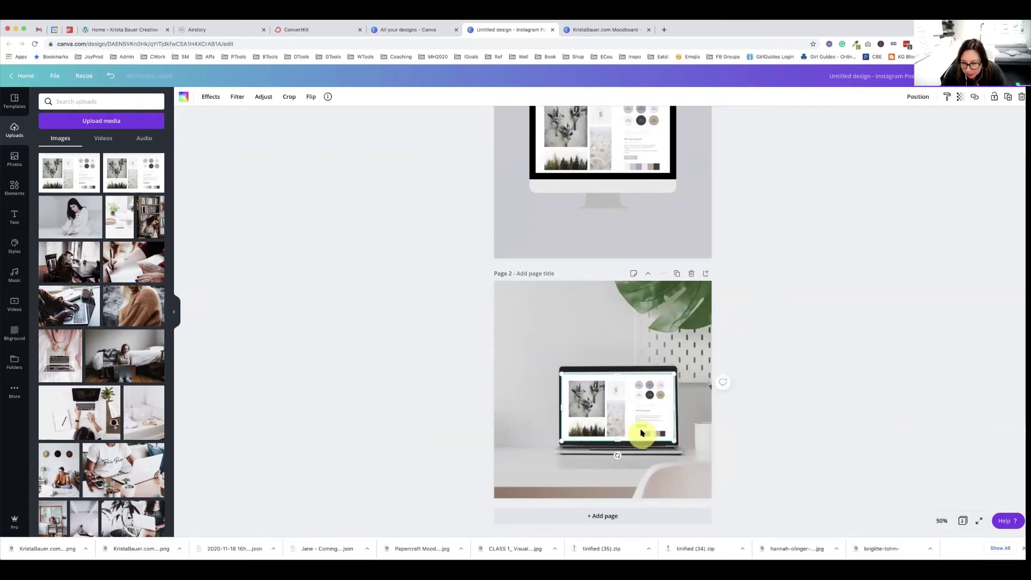
key("Up")
key("Up")
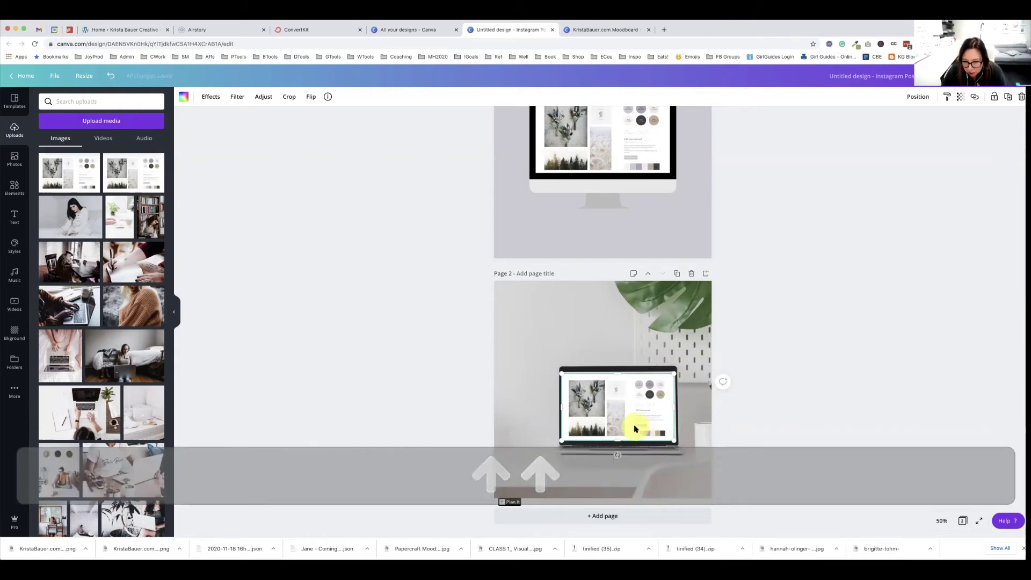
key("Up")
key("Up")
key("Right")
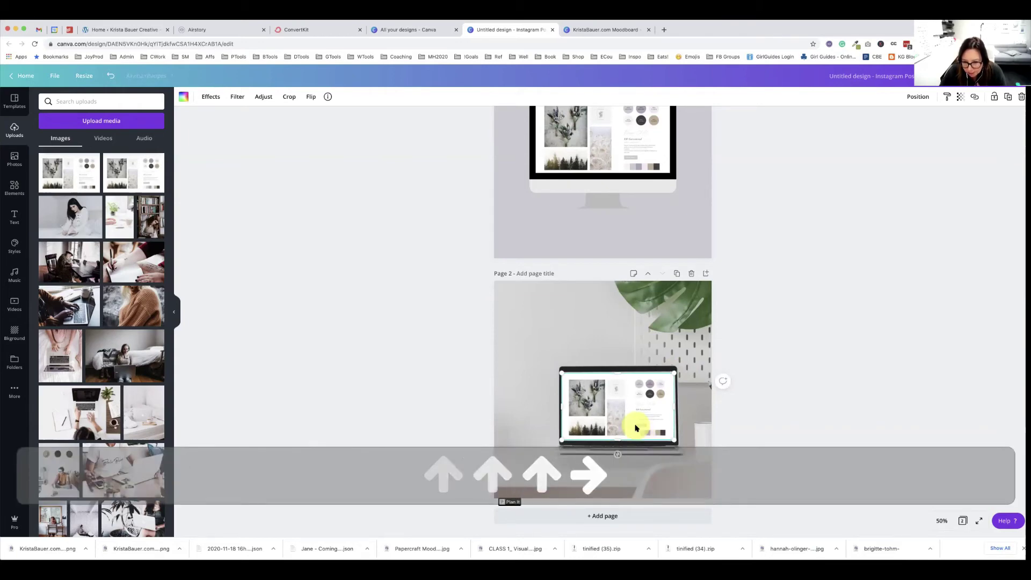
left_click(868, 395)
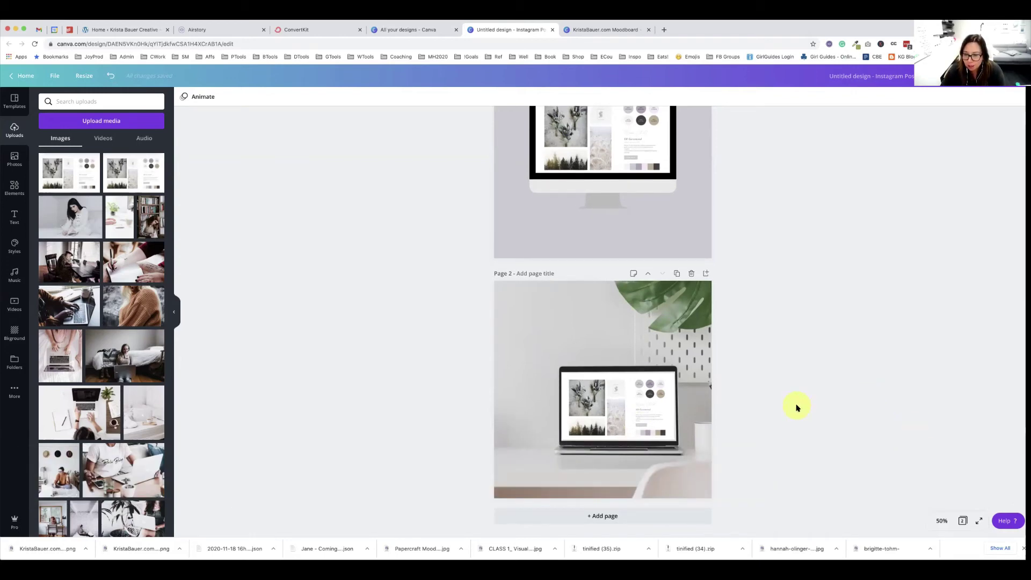
Step: Add a blank third page below the laptop mockup
scroll(791, 414, "up", 1)
scroll(790, 416, "down", 1)
left_click(612, 516)
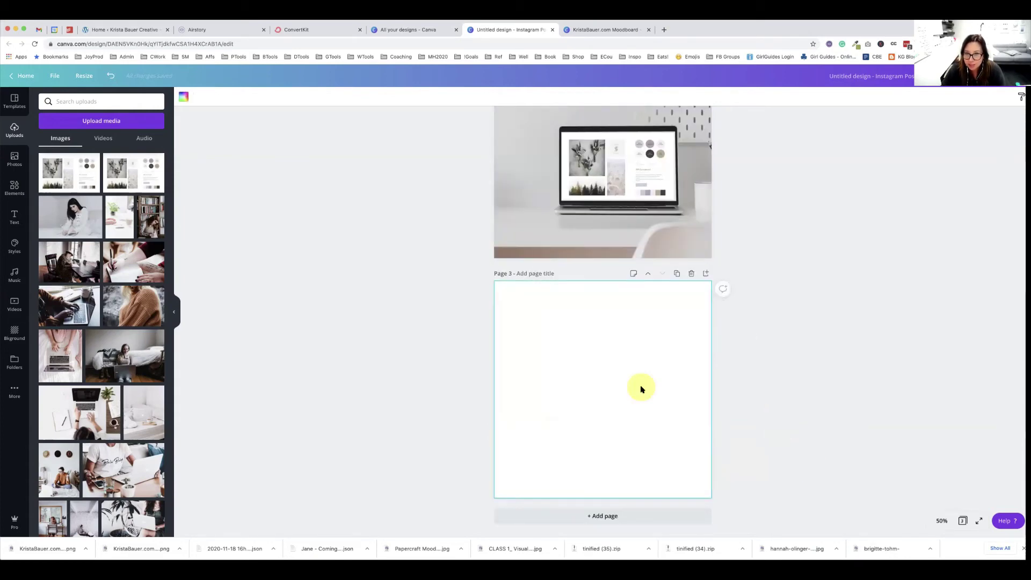
scroll(794, 406, "up", 1)
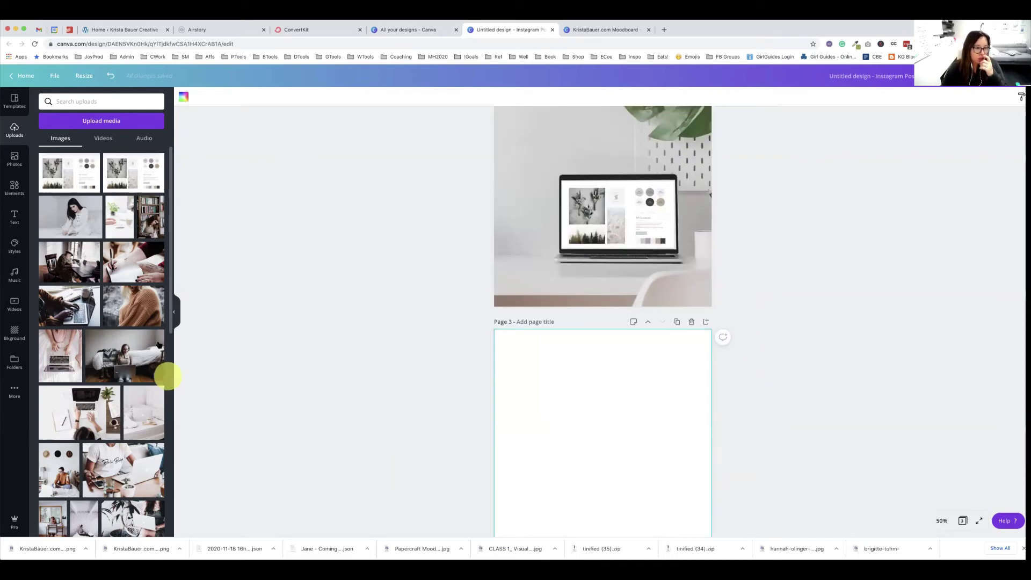
Step: Find the free white-desk iMac photo among the laptop stock photos and set it as page 3's background
left_click(15, 157)
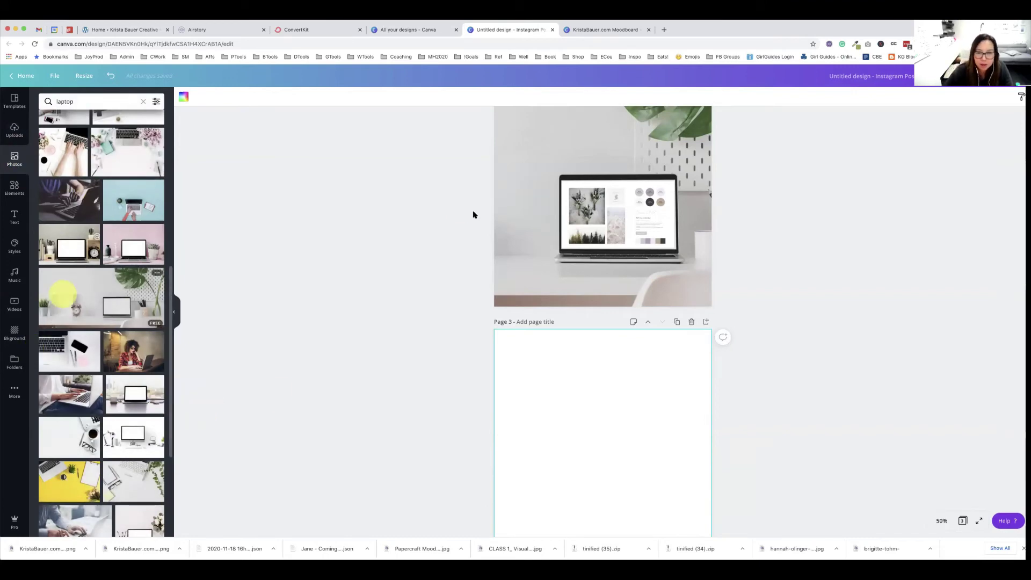
scroll(686, 258, "up", 1)
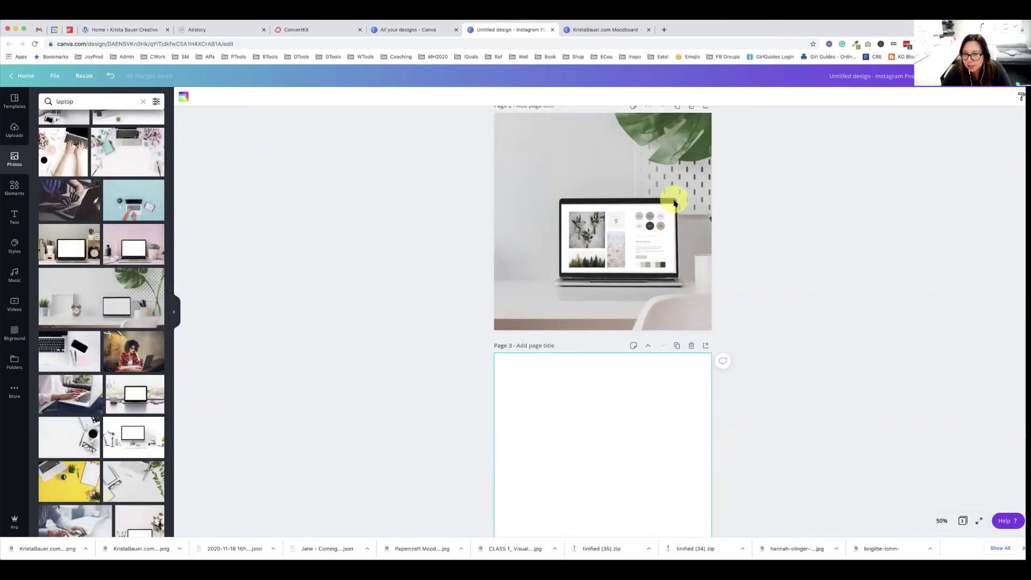
scroll(134, 429, "down", 3)
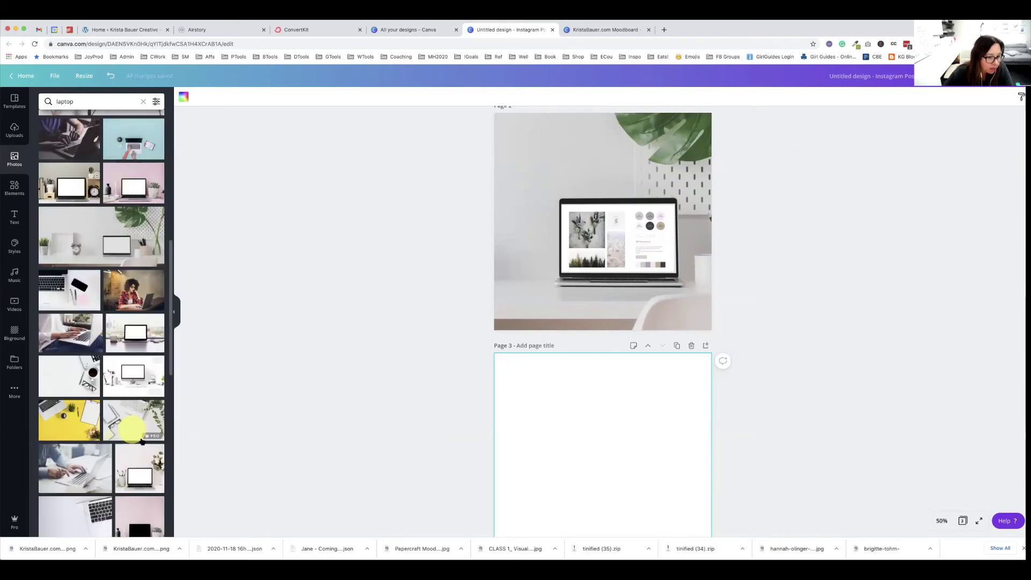
left_click(535, 421)
scroll(145, 344, "down", 2)
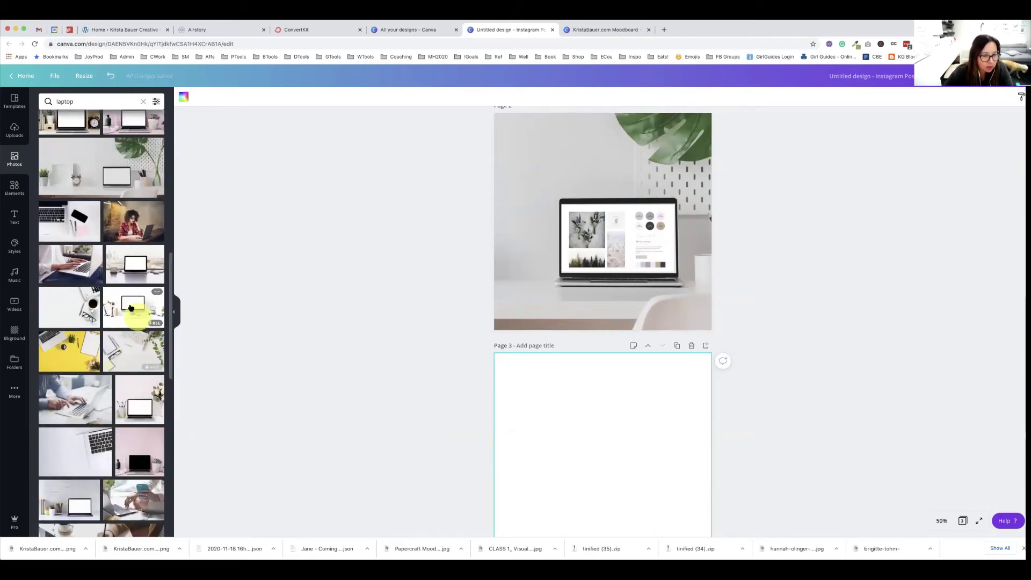
mouse_move(133, 302)
left_mouse_down()
mouse_move(499, 404)
mouse_move(477, 407)
left_mouse_up()
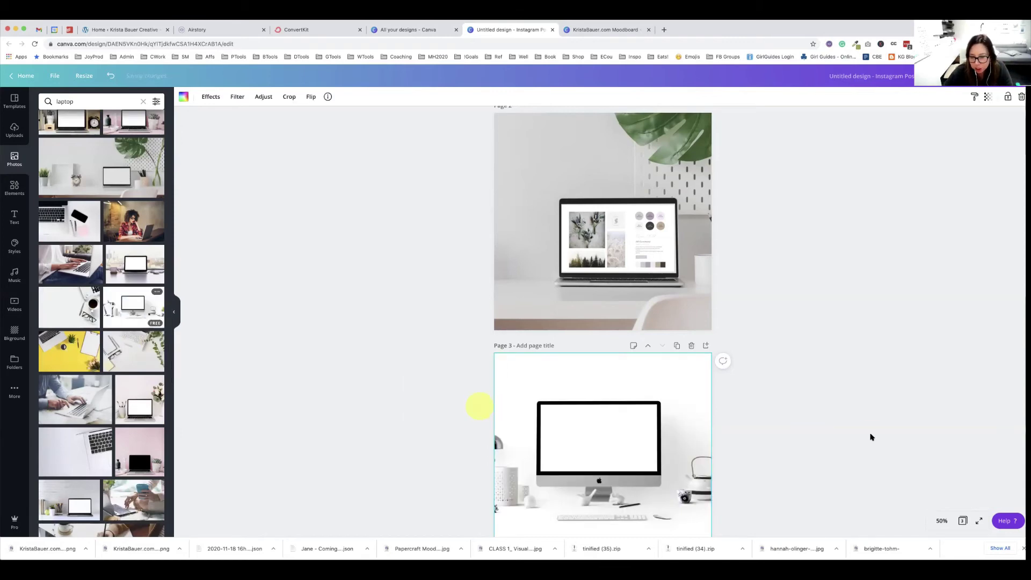
Step: Add the uploaded moodboard image to page 3, over the iMac photo
scroll(679, 449, "down", 2)
left_click(678, 449)
left_click(586, 355)
left_click(941, 520)
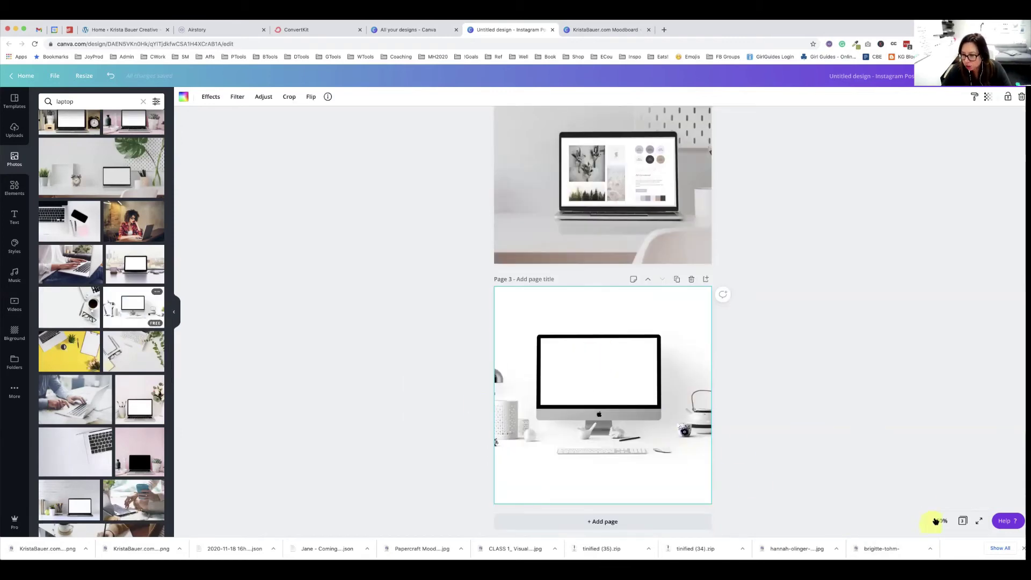
left_click(936, 379)
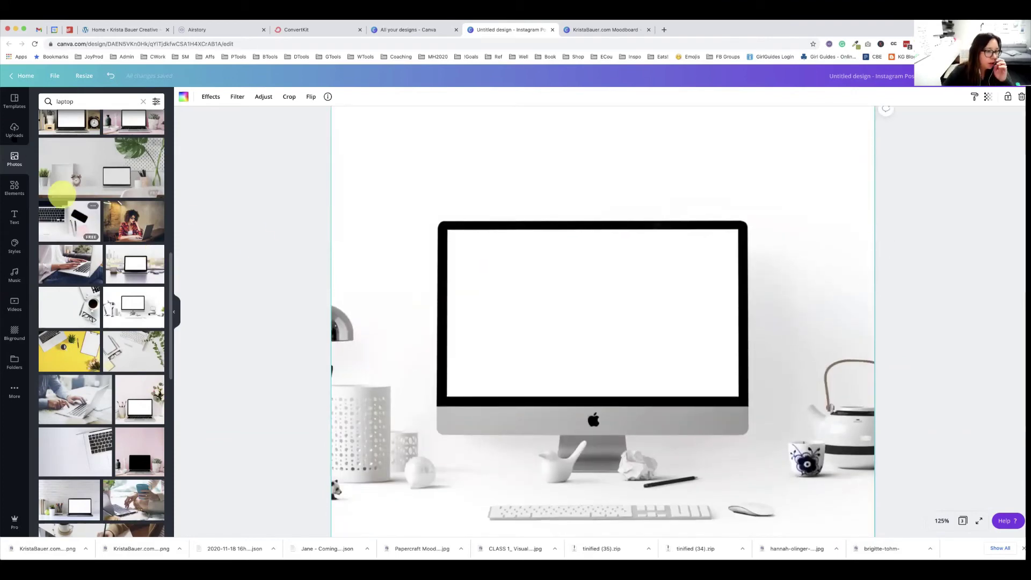
left_click(15, 131)
left_click(55, 174)
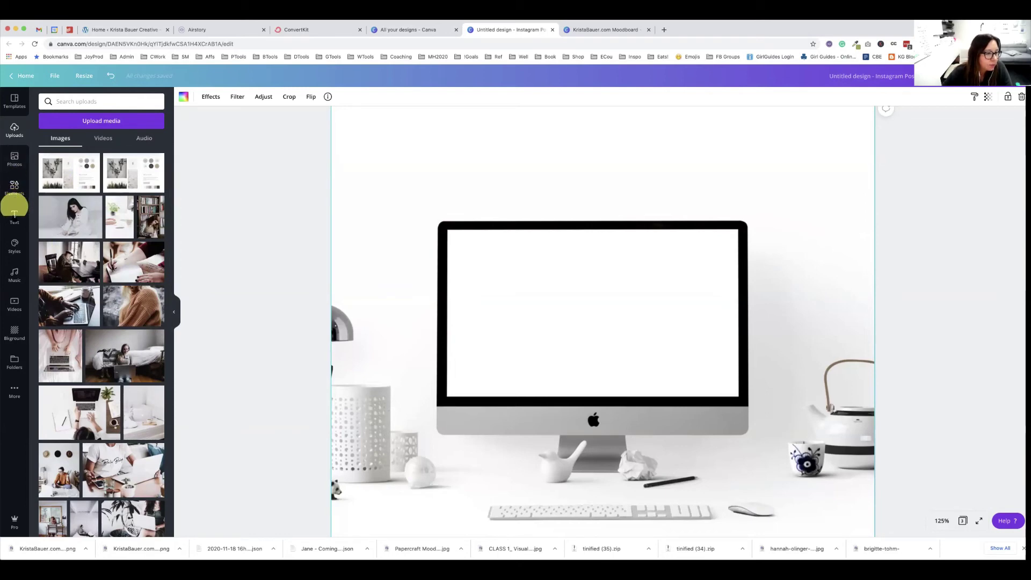
left_click(73, 171)
Step: Align the moodboard with the iMac screen's top-left corner, scale it to the screen's height and widen it to the right bezel
left_click_drag(546, 279, 587, 260)
left_click_drag(837, 231, 729, 281)
left_click_drag(621, 349, 620, 295)
left_click_drag(737, 416, 705, 395)
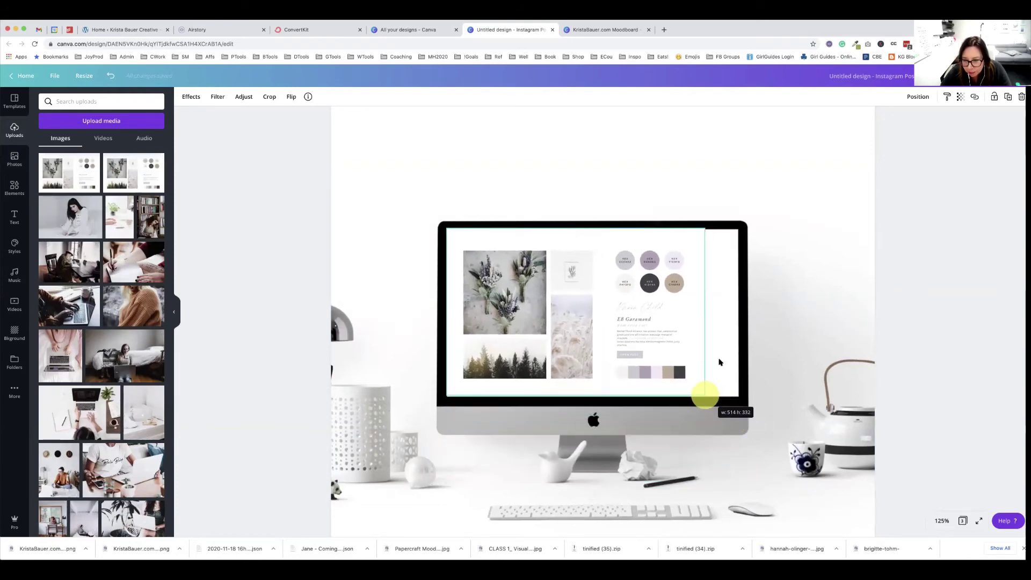
left_click_drag(706, 312, 738, 312)
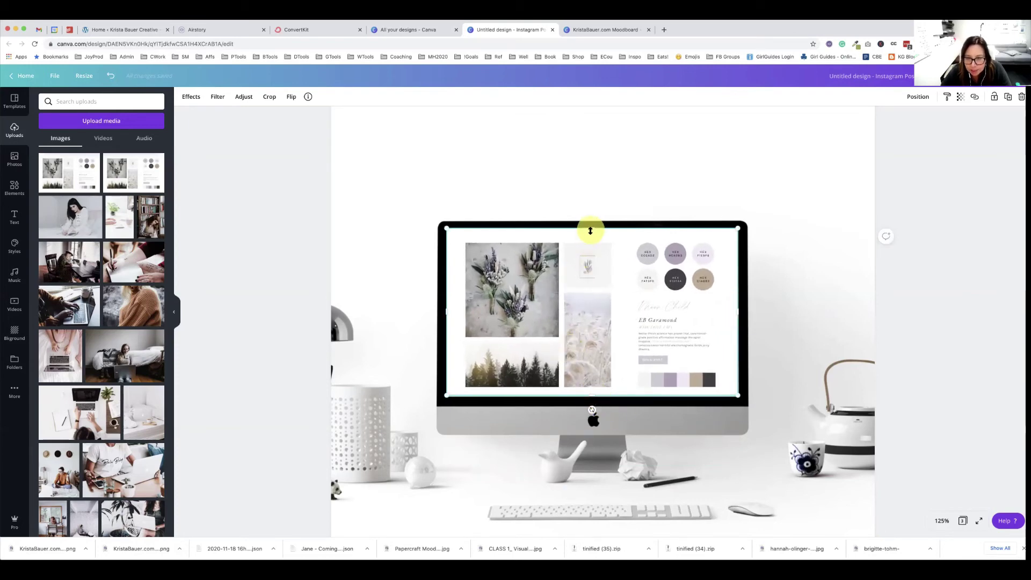
Step: Trim the moodboard's top and side edges slightly so it sits inside the iMac's black bezel
left_click_drag(590, 231, 591, 231)
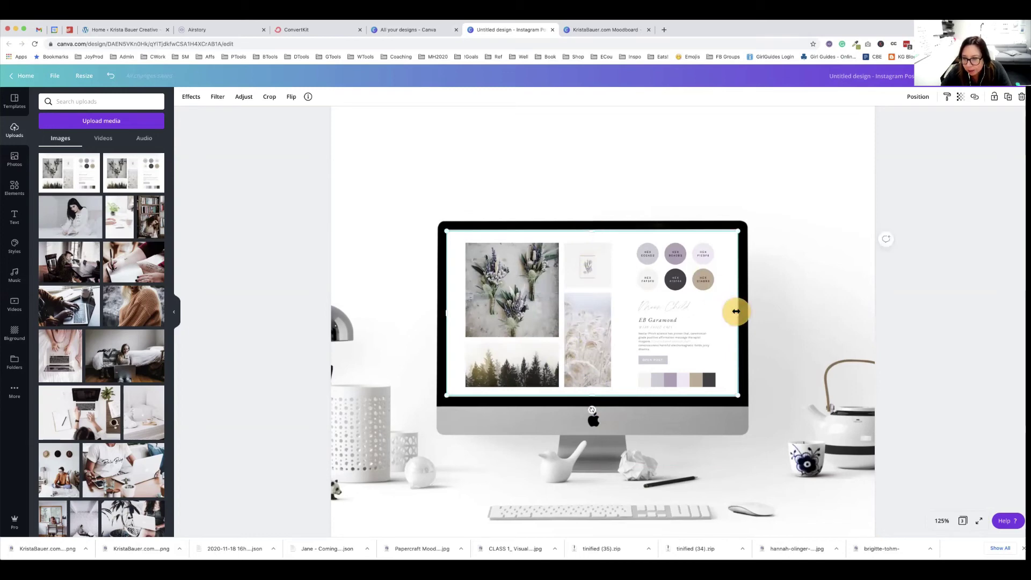
left_click_drag(735, 312, 735, 312)
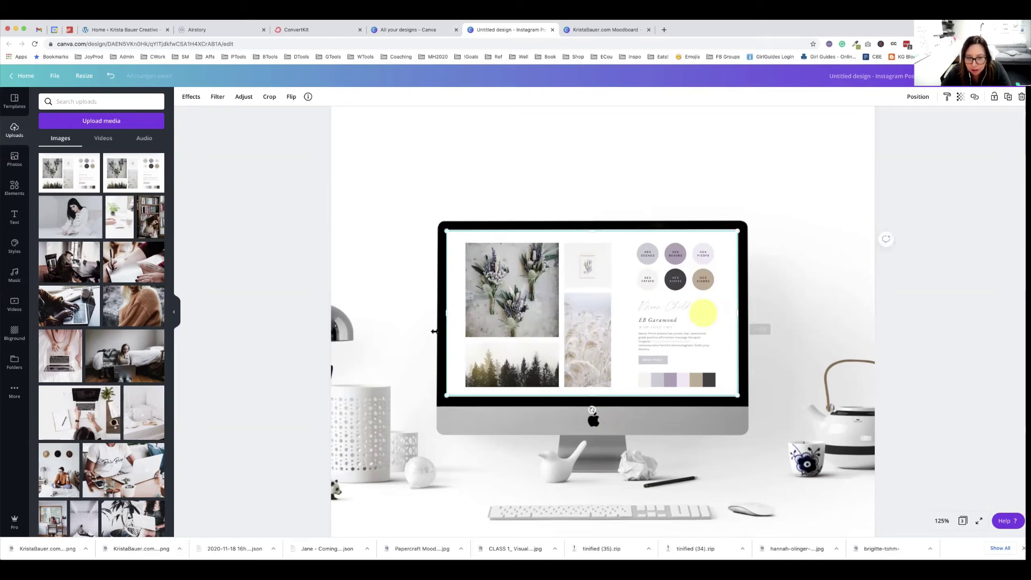
left_click_drag(450, 312, 450, 312)
Step: Review the finished laptop and iMac mockups on pages 2 and 3 at 75% and 50% zoom
left_click(939, 523)
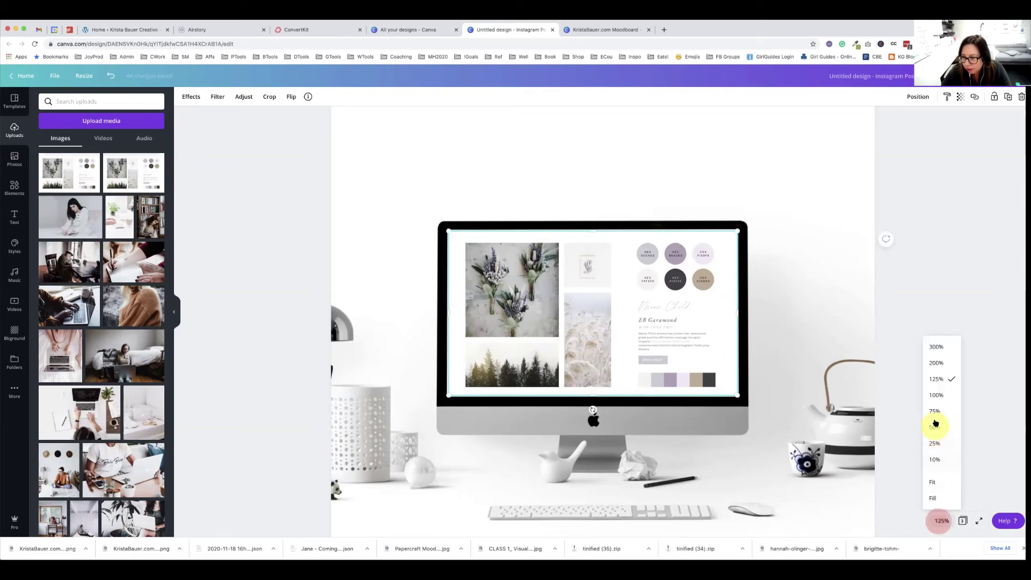
left_click(939, 413)
scroll(916, 422, "down", 1)
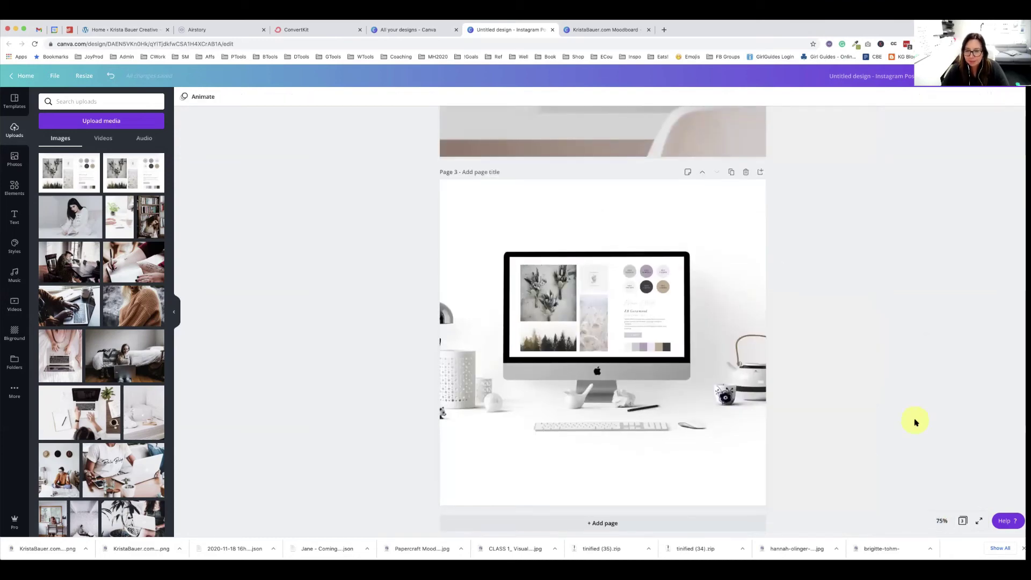
scroll(907, 442, "up", 5)
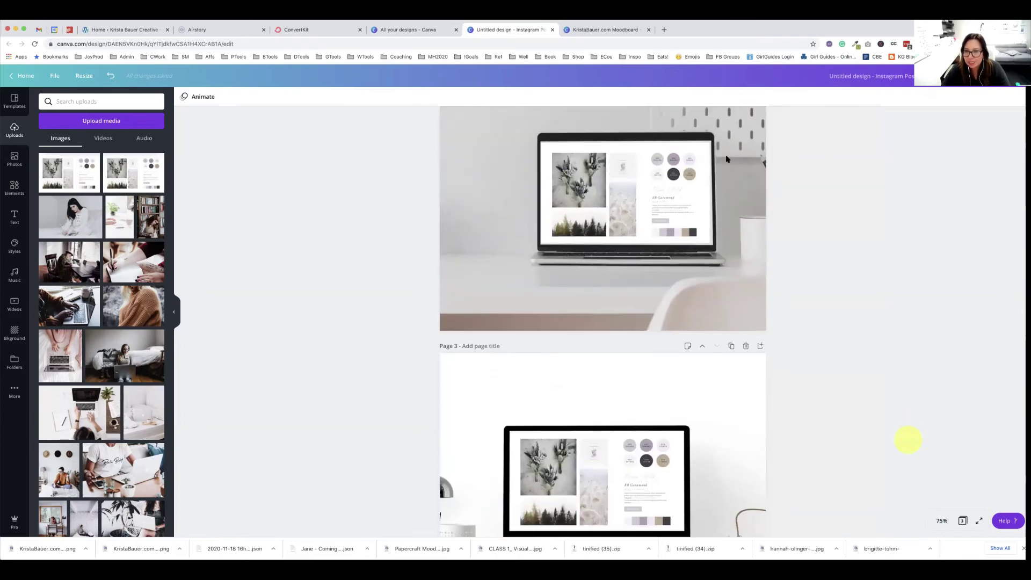
scroll(698, 231, "up", 3)
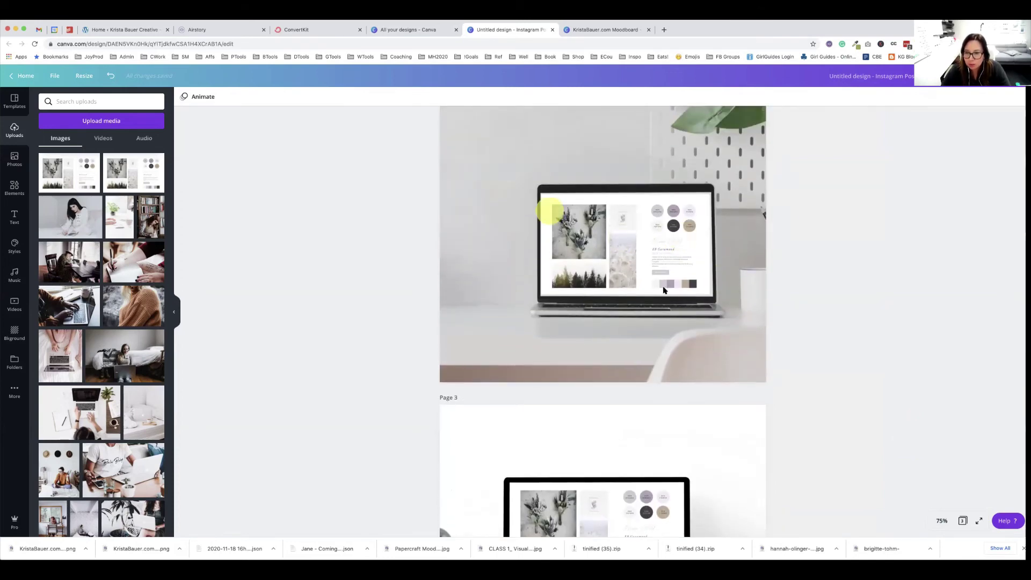
scroll(698, 387, "up", 1)
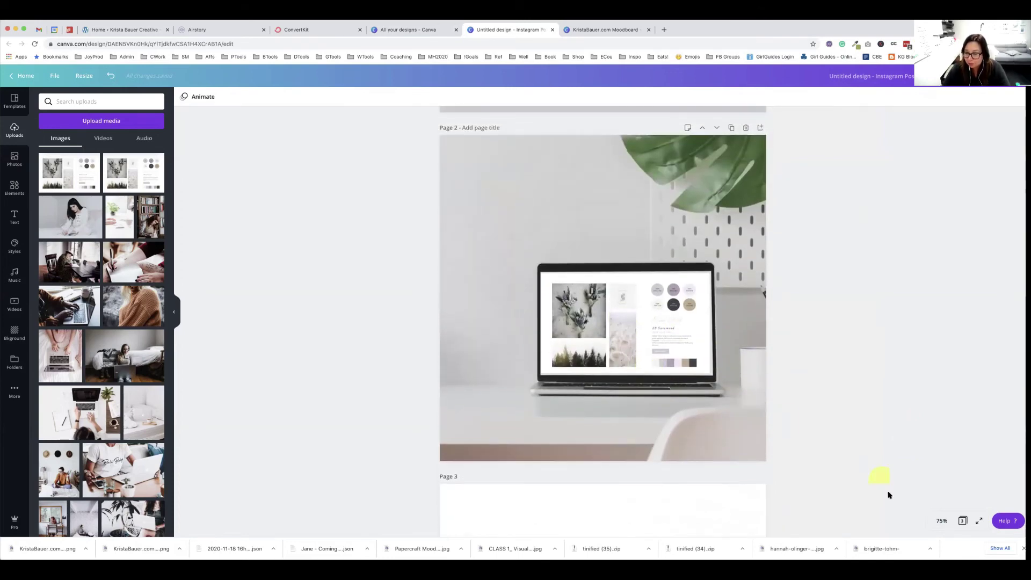
left_click(938, 519)
left_click(937, 433)
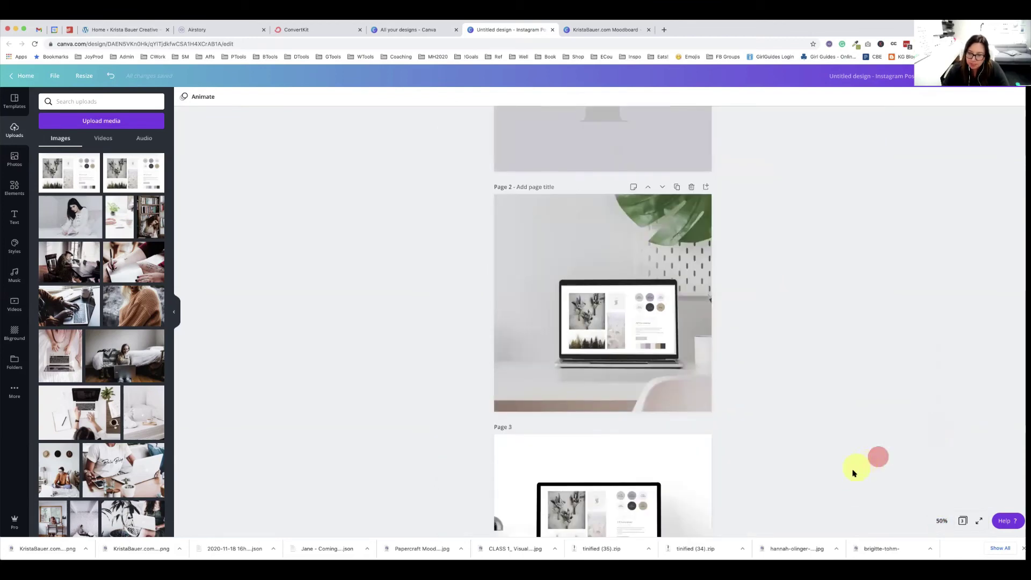
scroll(854, 472, "down", 3)
scroll(742, 272, "up", 2)
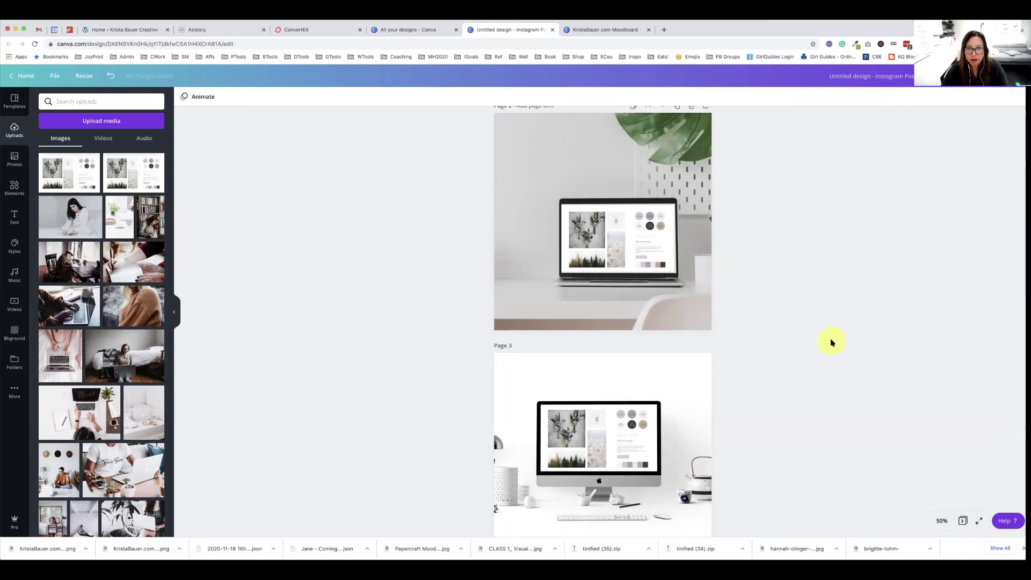
Step: Add a fourth page and set the pink-wall laptop photo with paintbrushes and flowers as its background
scroll(795, 309, "down", 3)
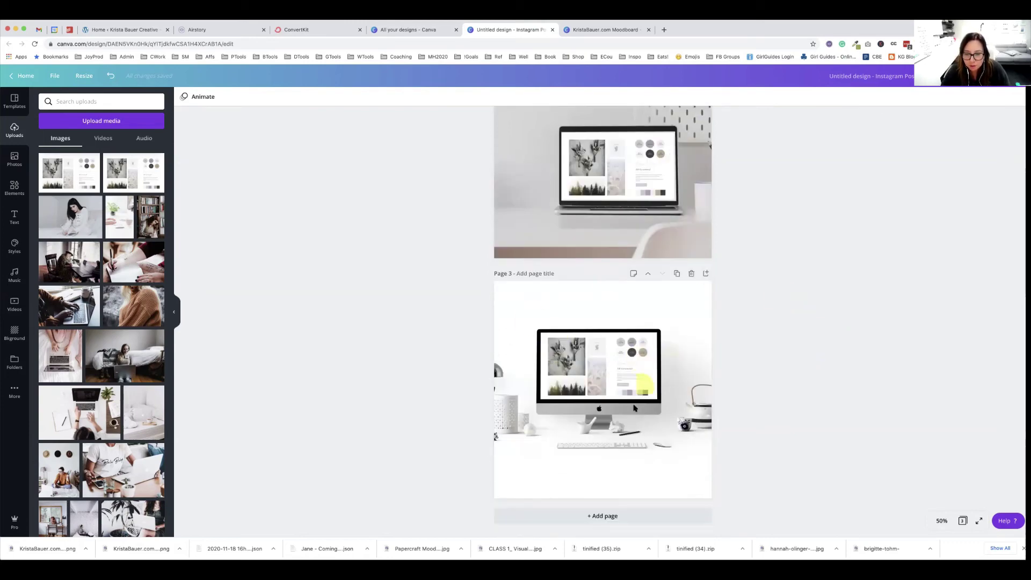
left_click(631, 517)
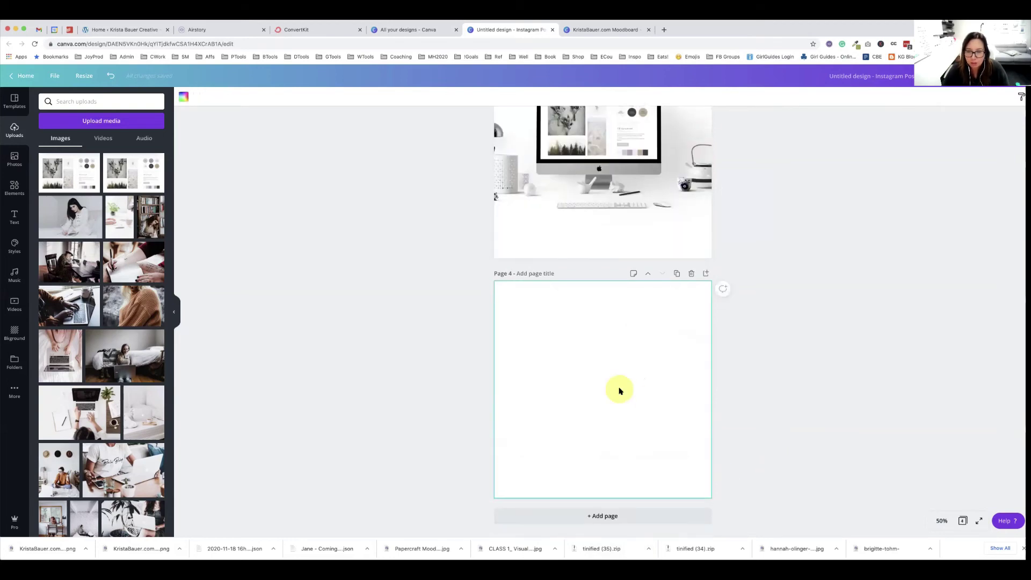
left_click(14, 159)
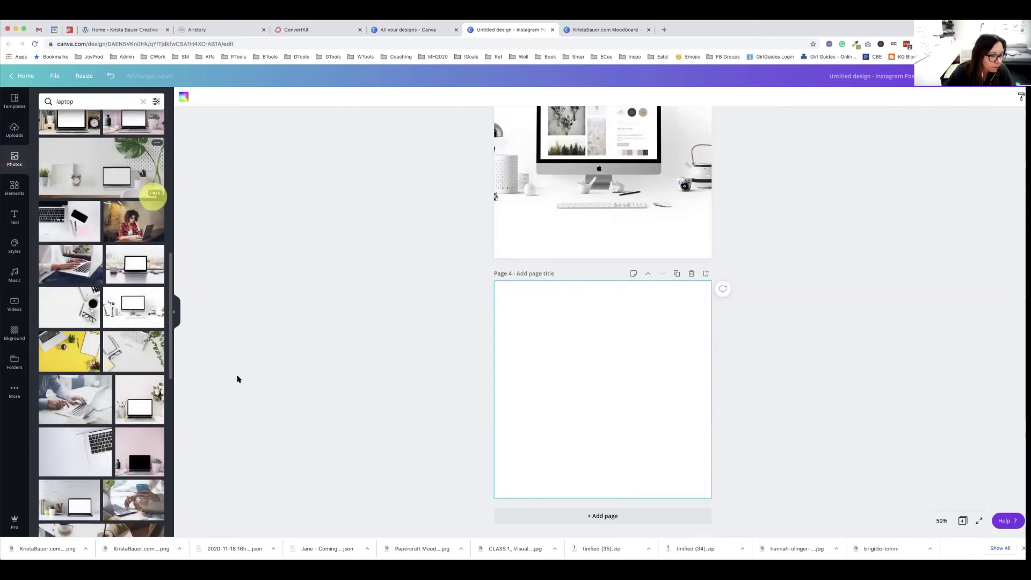
scroll(156, 463, "down", 2)
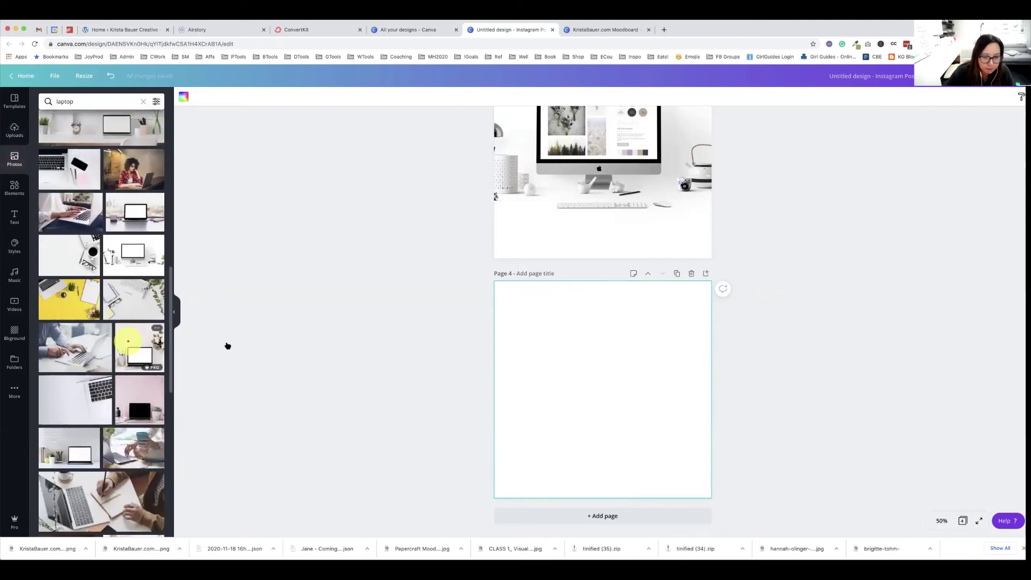
left_click_drag(228, 346, 492, 357)
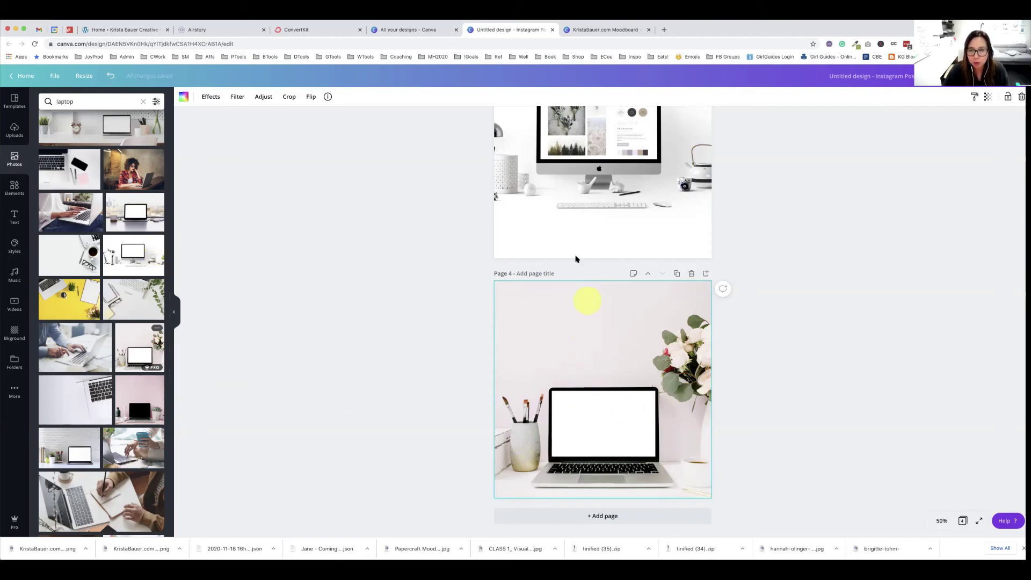
Step: Browse further laptop stock photos and add a blank fifth page below the pink-wall laptop photo
scroll(578, 215, "up", 2)
scroll(616, 291, "down", 1)
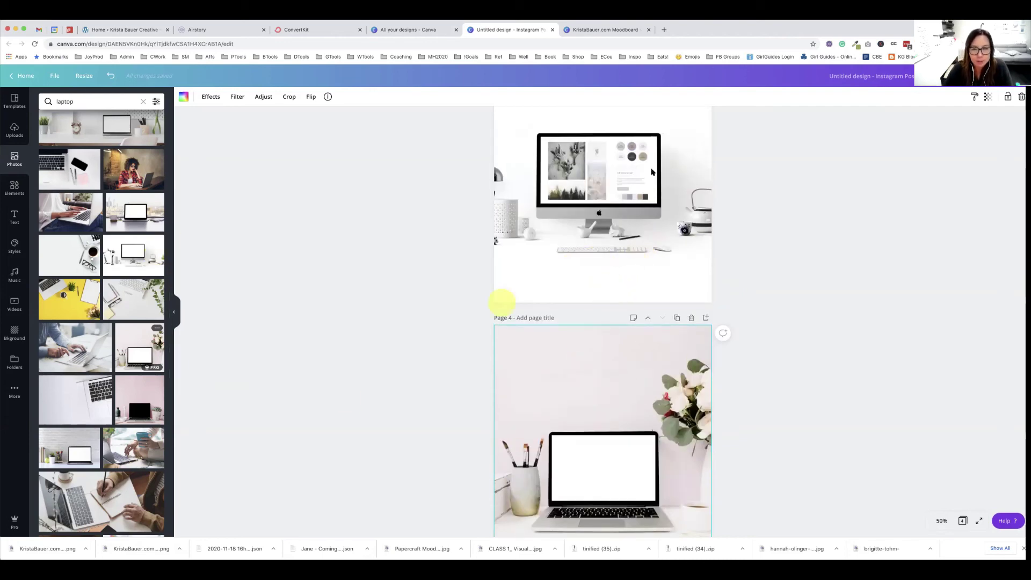
scroll(154, 424, "down", 4)
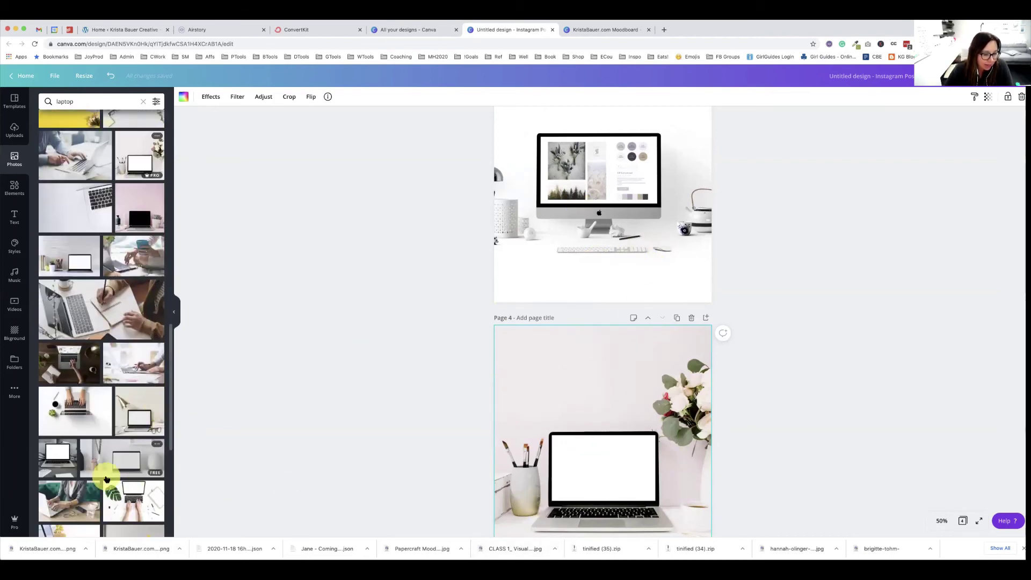
scroll(107, 473, "down", 2)
scroll(634, 430, "down", 1)
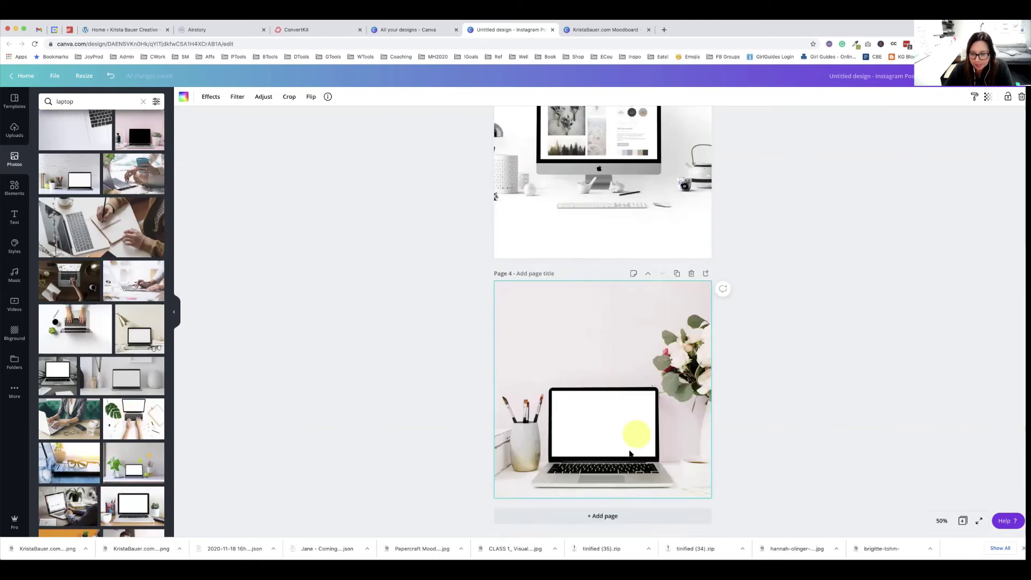
left_click(606, 516)
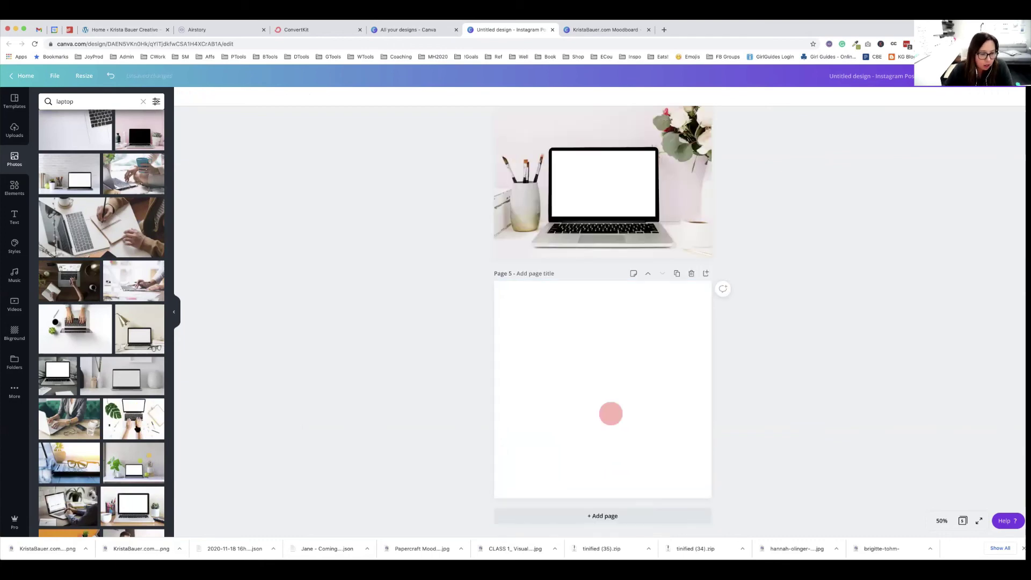
Step: Set the overhead photo of hands typing on a laptop beside a green leaf as page 5's background
left_click(133, 419)
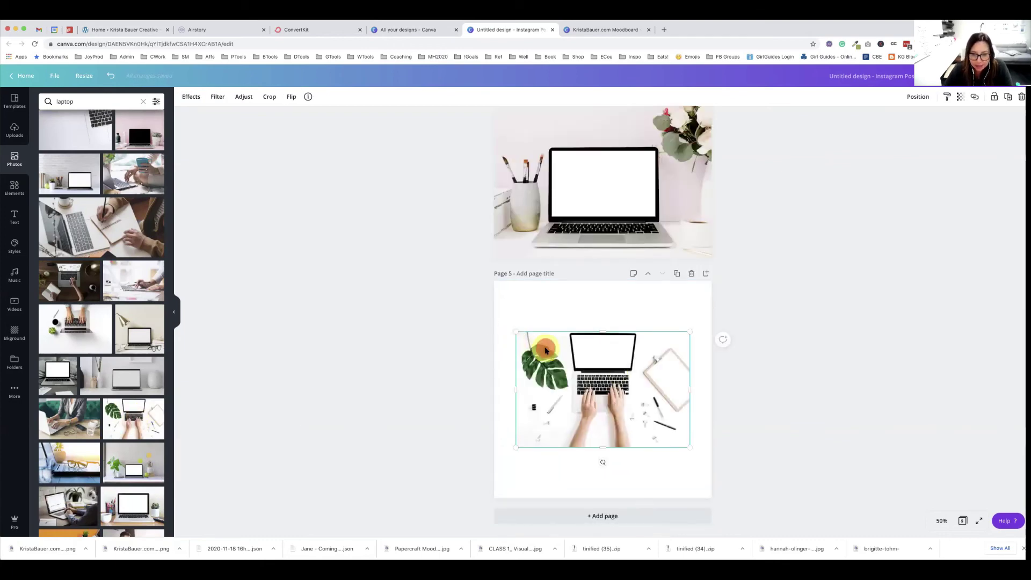
key("Delete")
left_click_drag(137, 409, 702, 445)
key("Delete")
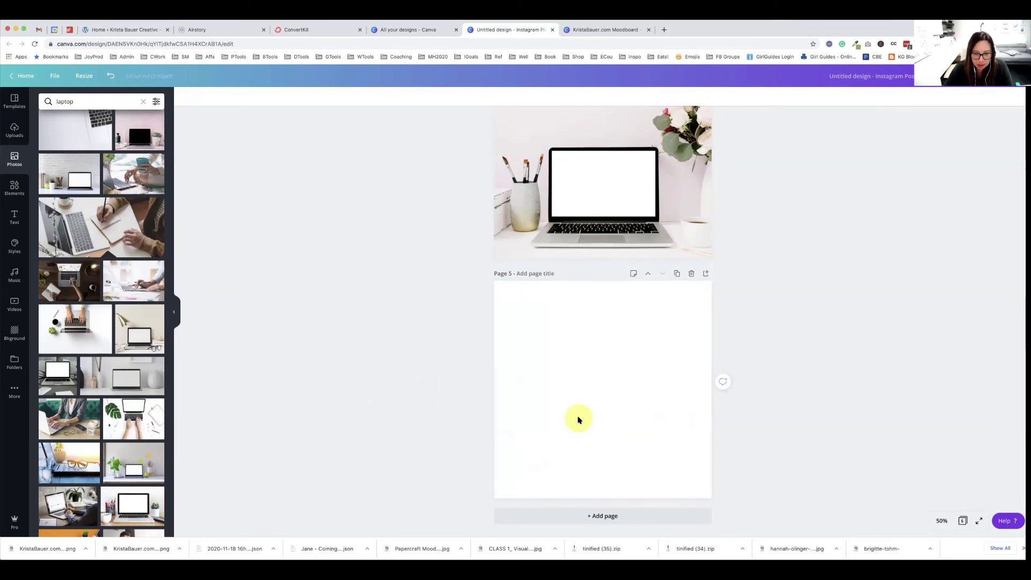
left_click(135, 424)
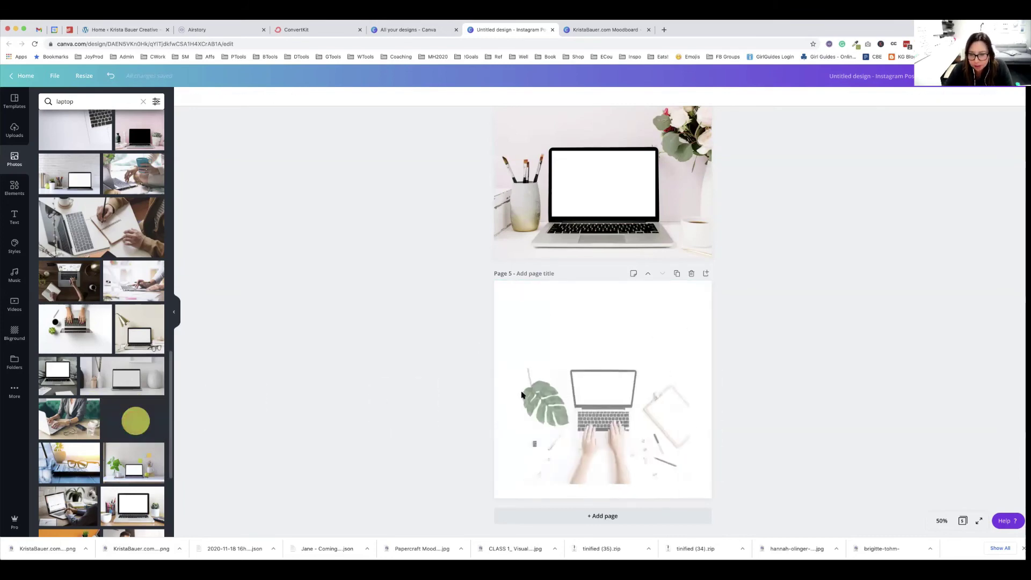
Step: Look over the available apps and integrations for the angled laptop screen, and delete page 5
left_click(941, 520)
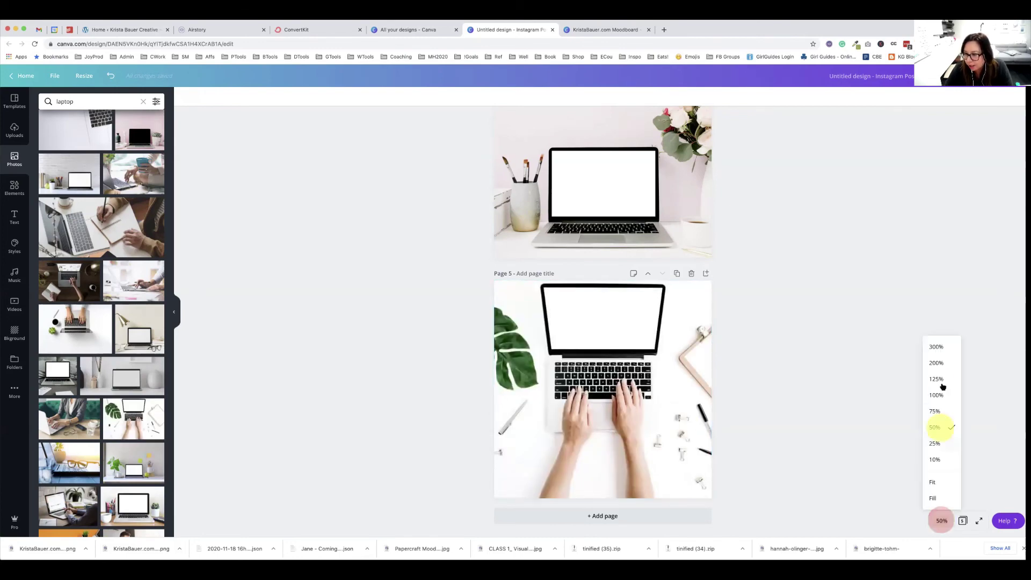
left_click(939, 375)
scroll(672, 223, "down", 3)
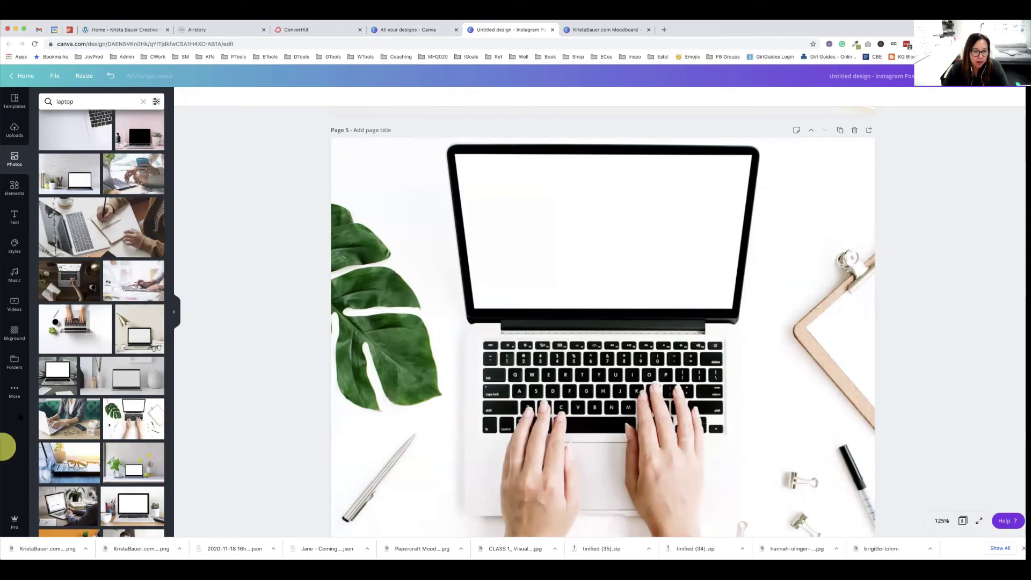
left_click(17, 389)
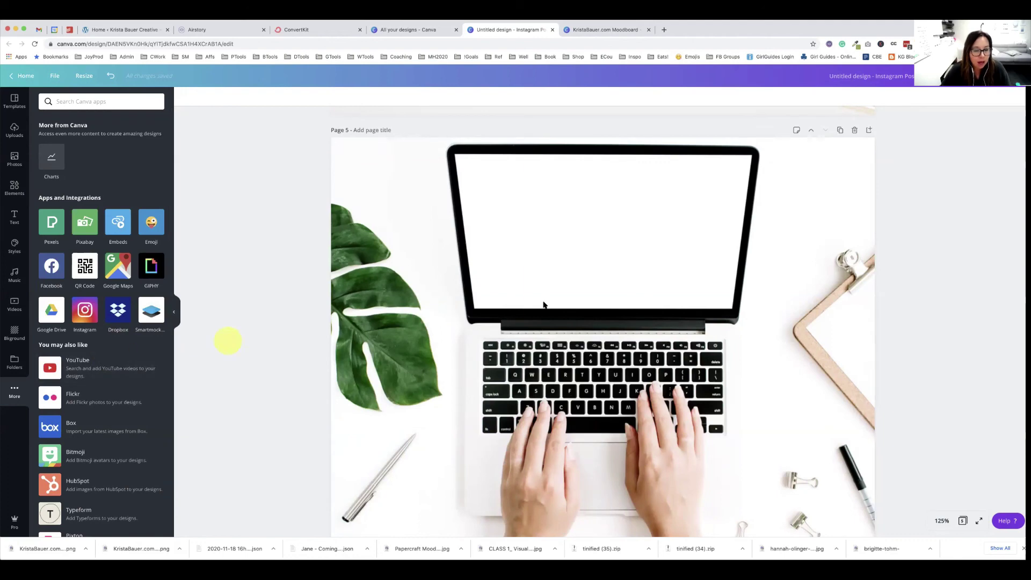
scroll(682, 365, "up", 3)
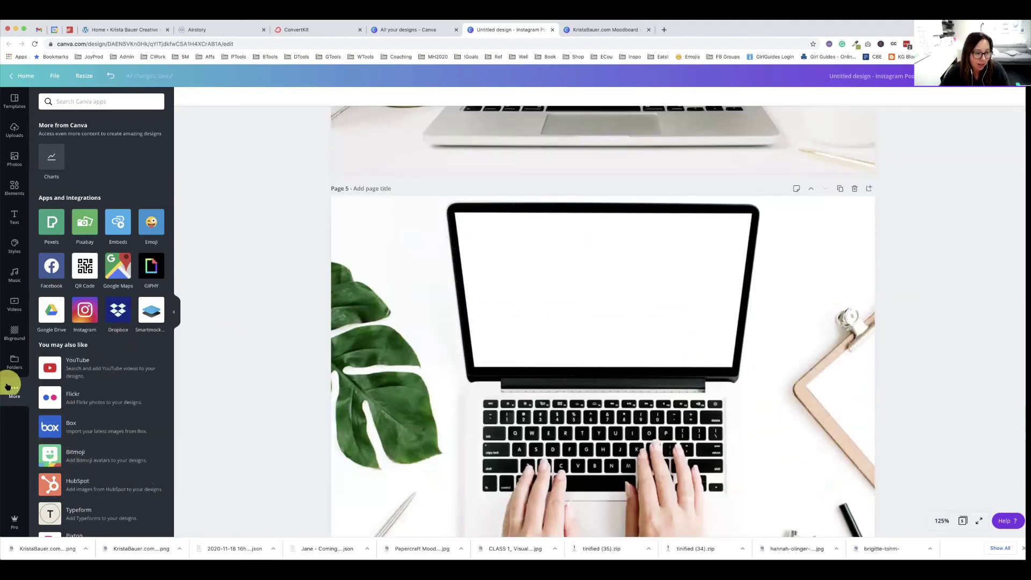
left_click(16, 159)
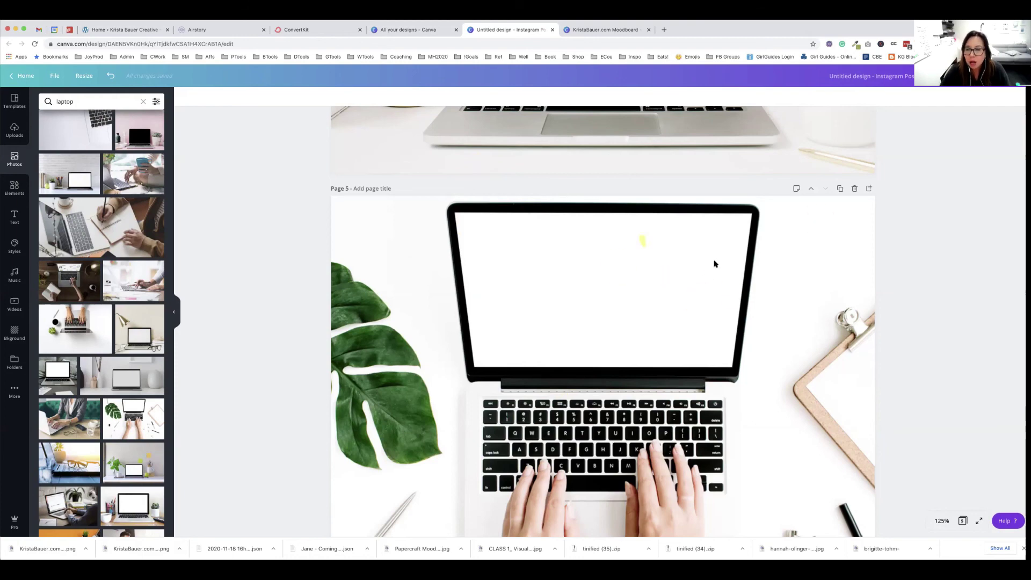
left_click(854, 189)
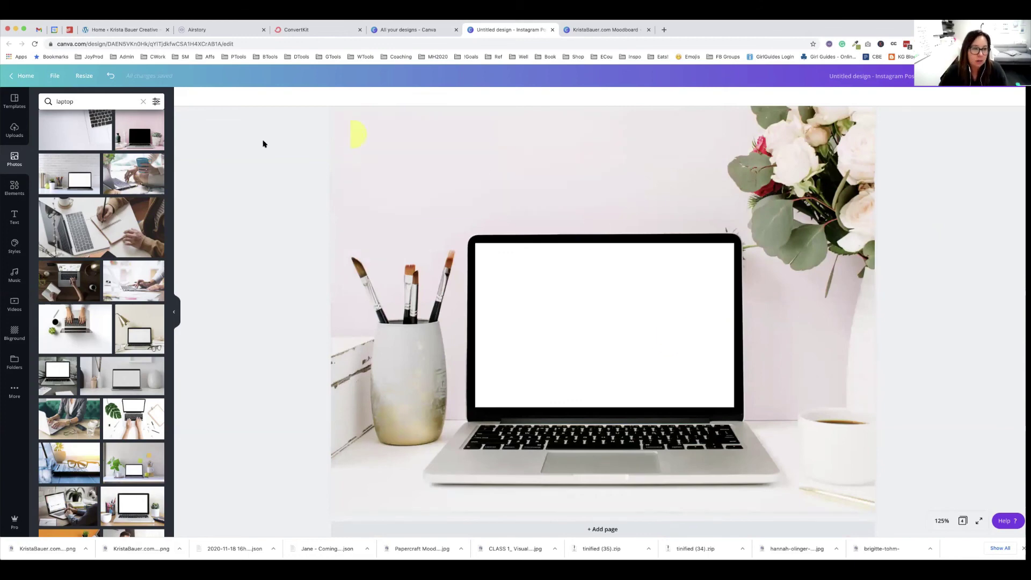
Step: Add the uploaded moodboard image to page 4 and place it over the laptop's blank white screen, scaled to the screen's width
left_click(16, 131)
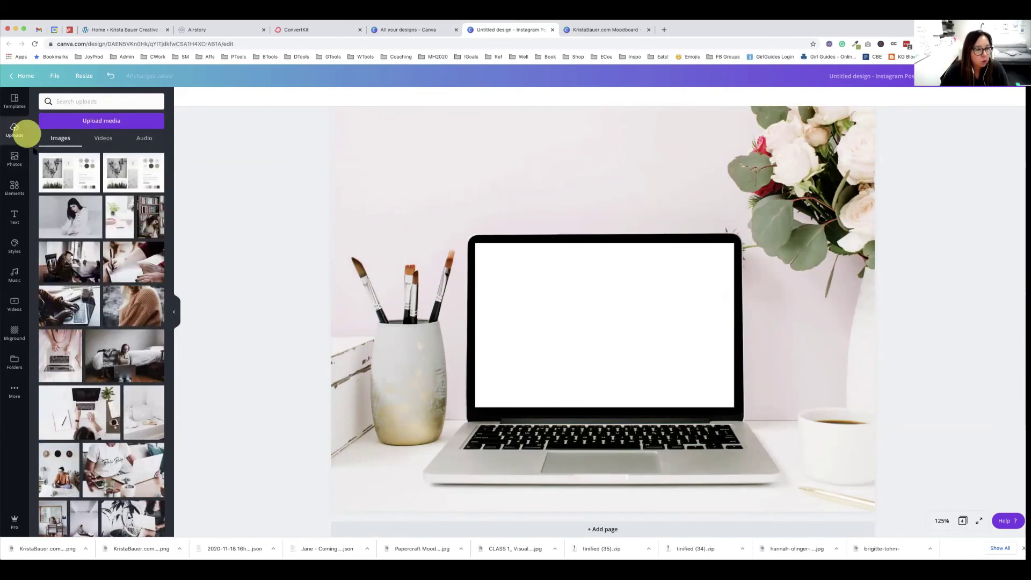
left_click(67, 172)
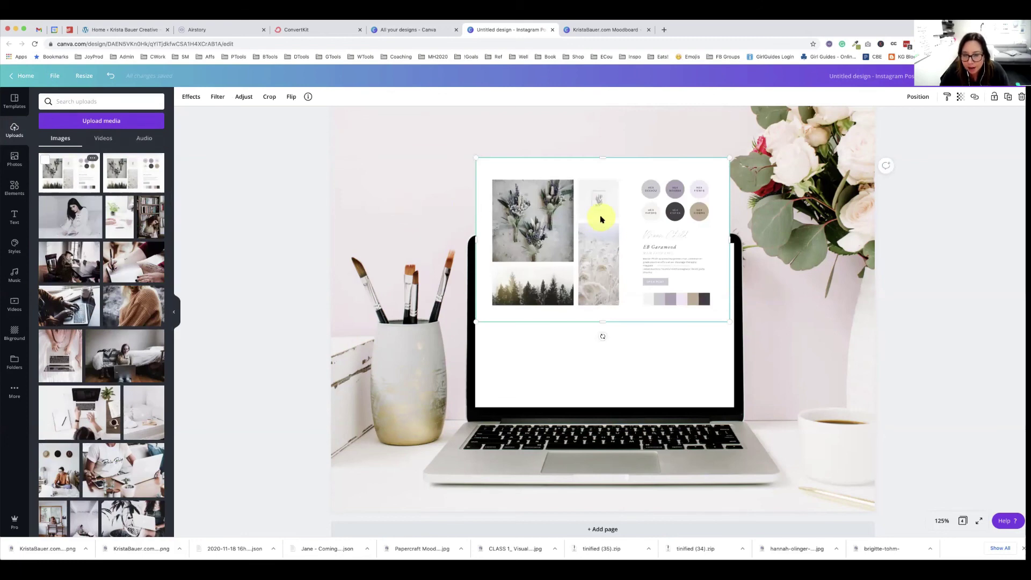
left_click_drag(600, 219, 599, 301)
left_click_drag(729, 326, 733, 325)
Step: Crop the moodboard's lower edge slightly and scale the image down a little to fit inside the laptop's black bezel
left_click(942, 521)
left_click(941, 362)
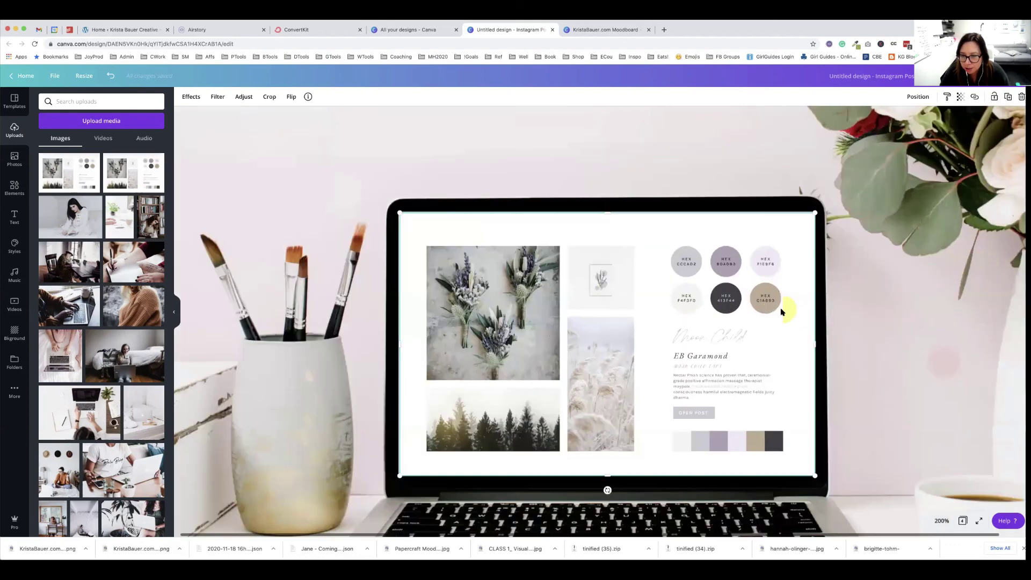
scroll(660, 309, "down", 2)
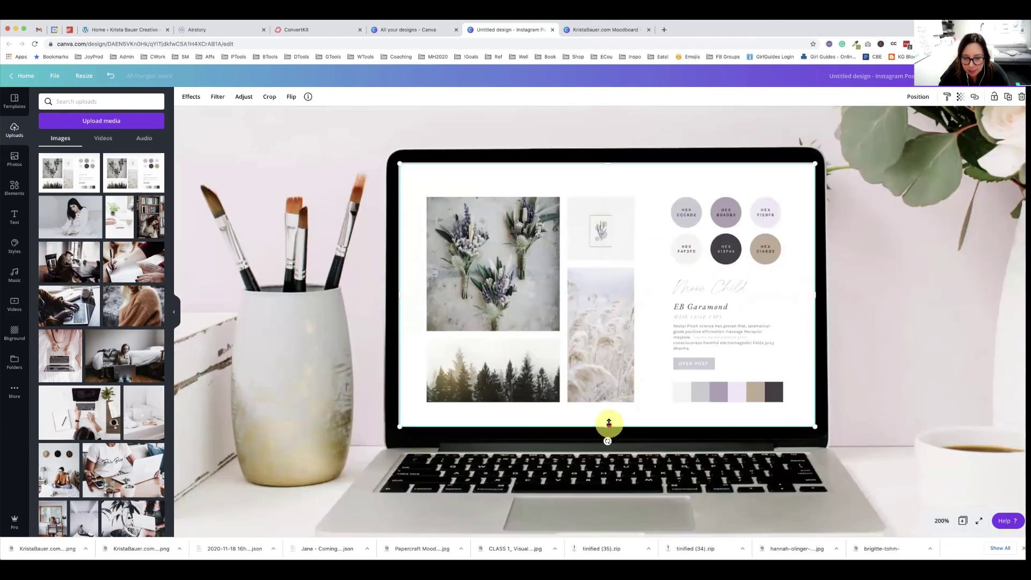
left_click_drag(608, 423, 608, 420)
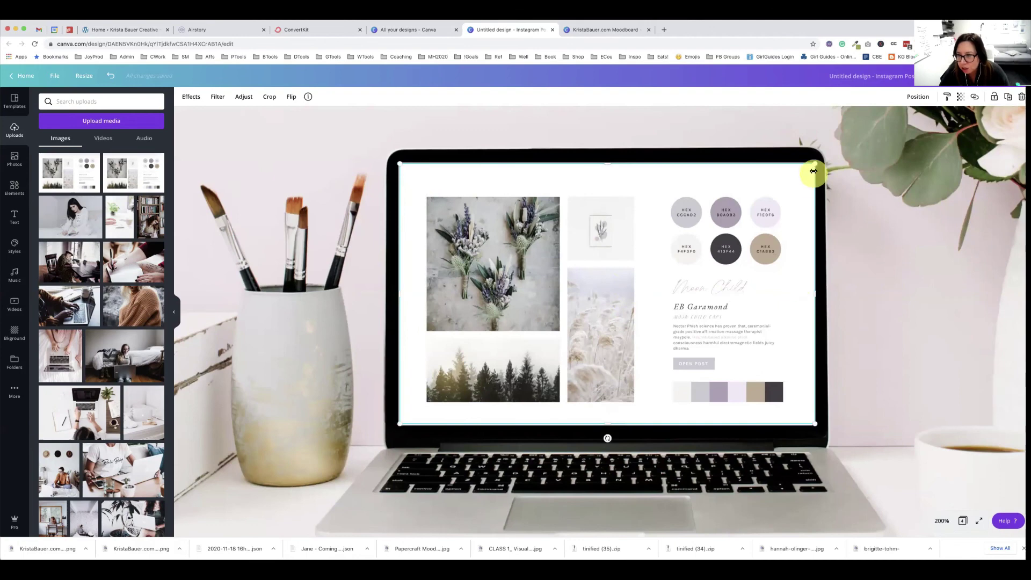
left_click_drag(815, 164, 810, 168)
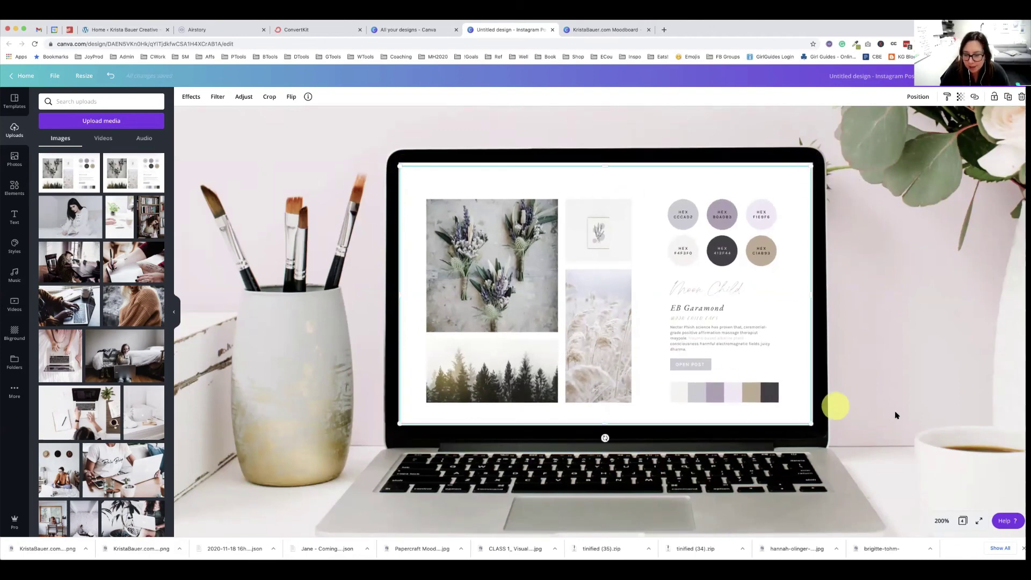
left_click(939, 521)
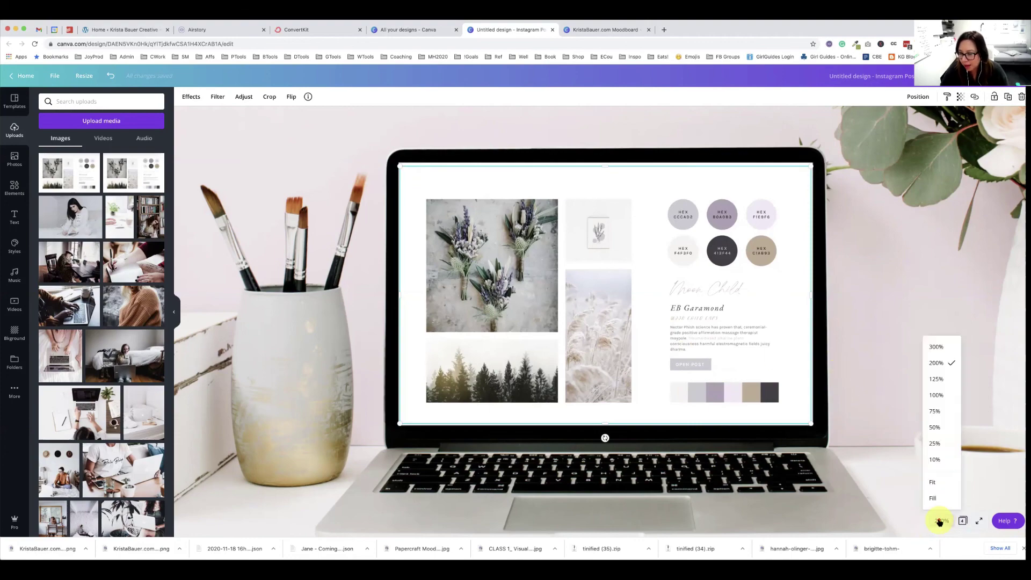
left_click(944, 400)
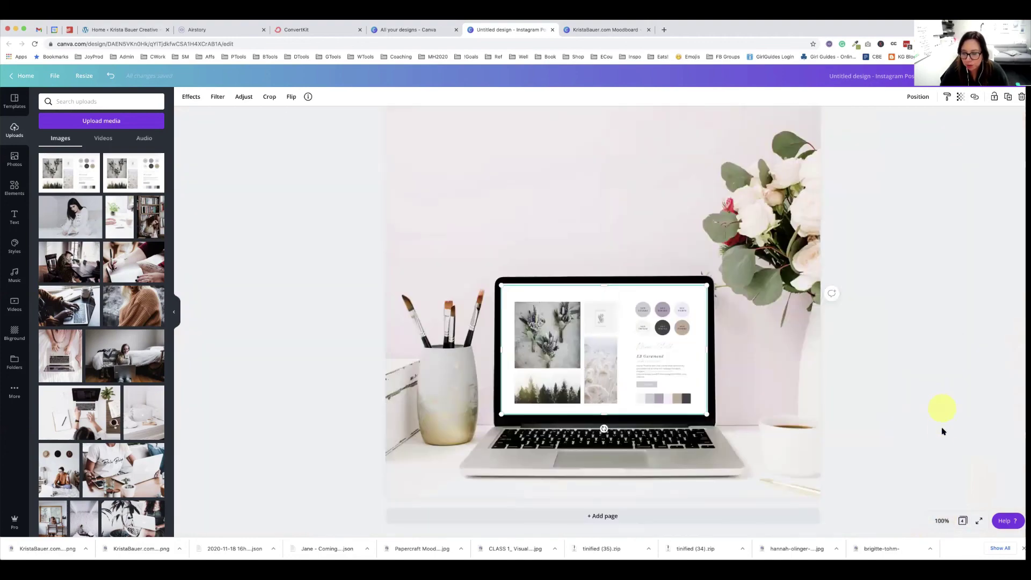
left_click(939, 520)
left_click(947, 416)
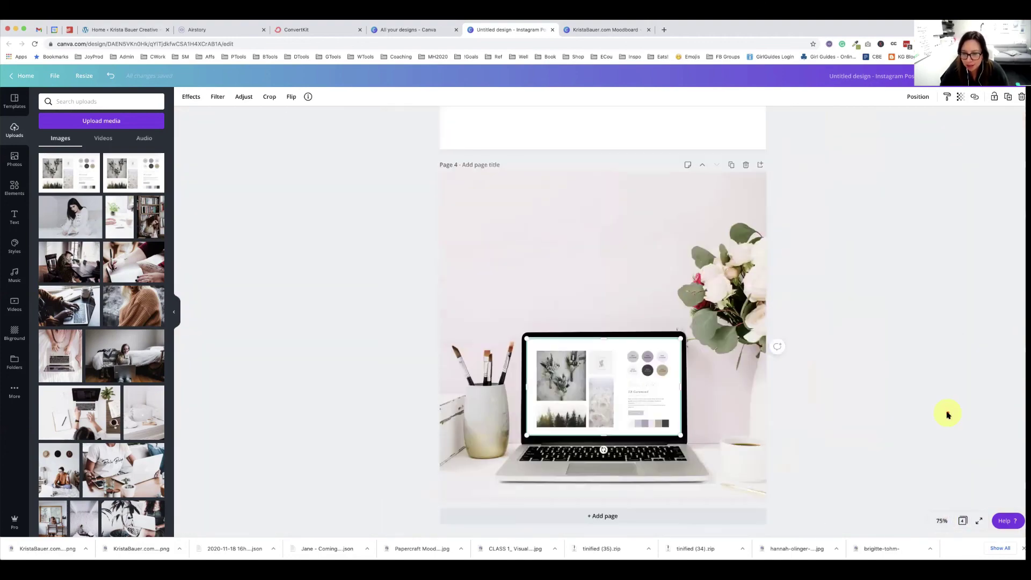